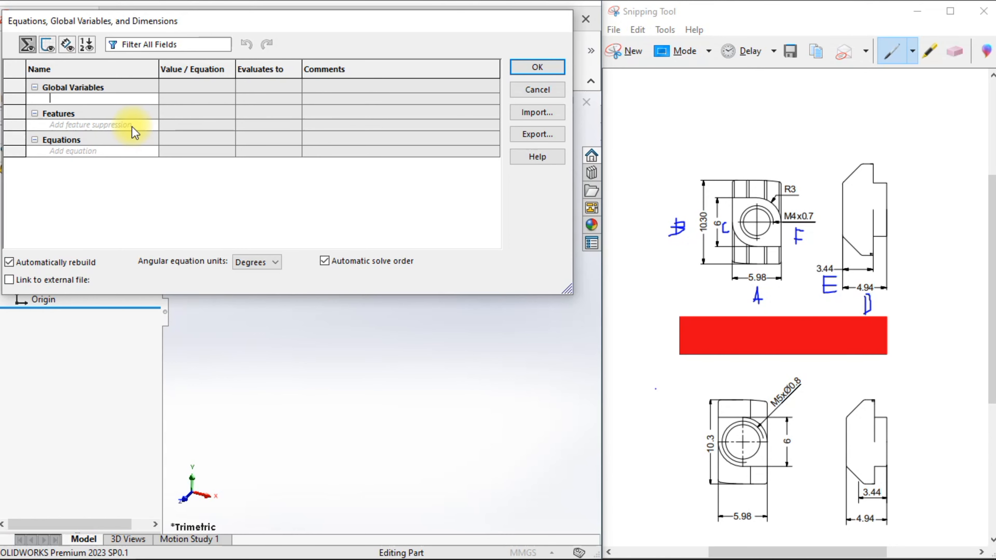
Step: Add the global variables A = 5.98 and B = 10.30
key("Caps_Lock")
type("A")
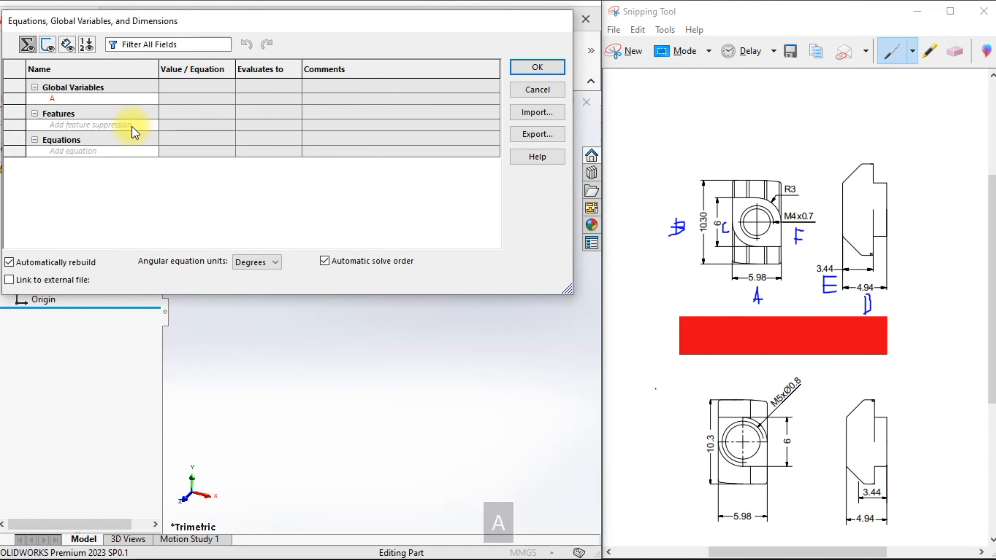
key("Tab")
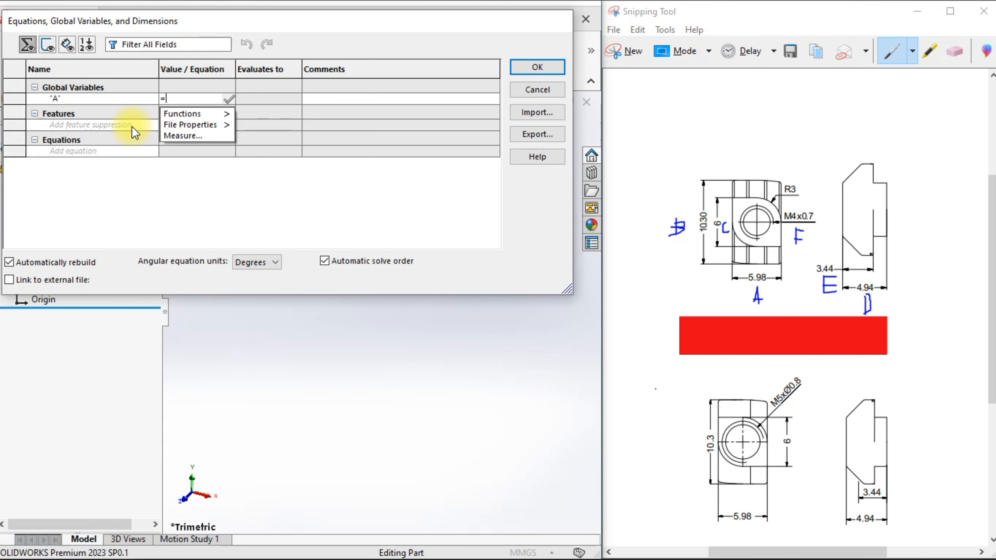
type("5.98")
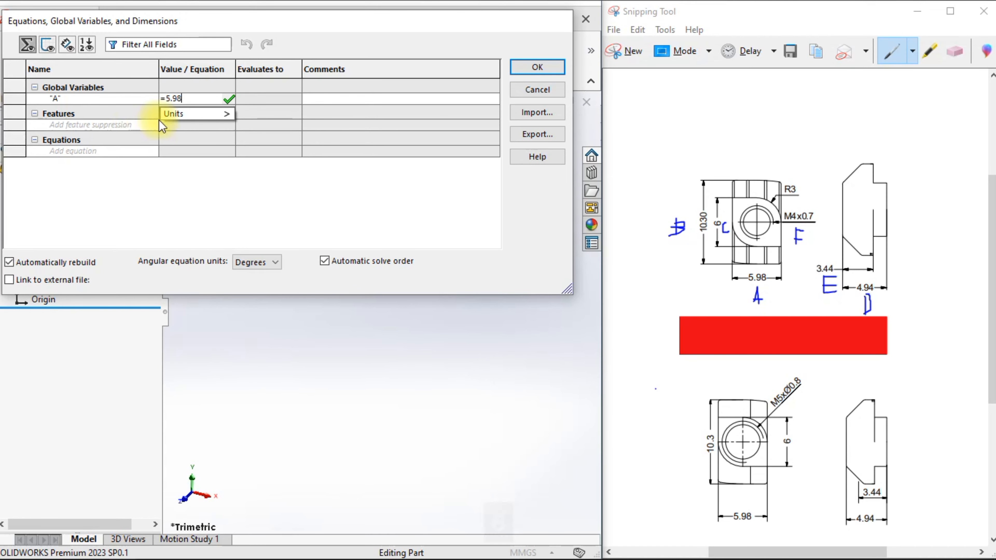
key("Tab")
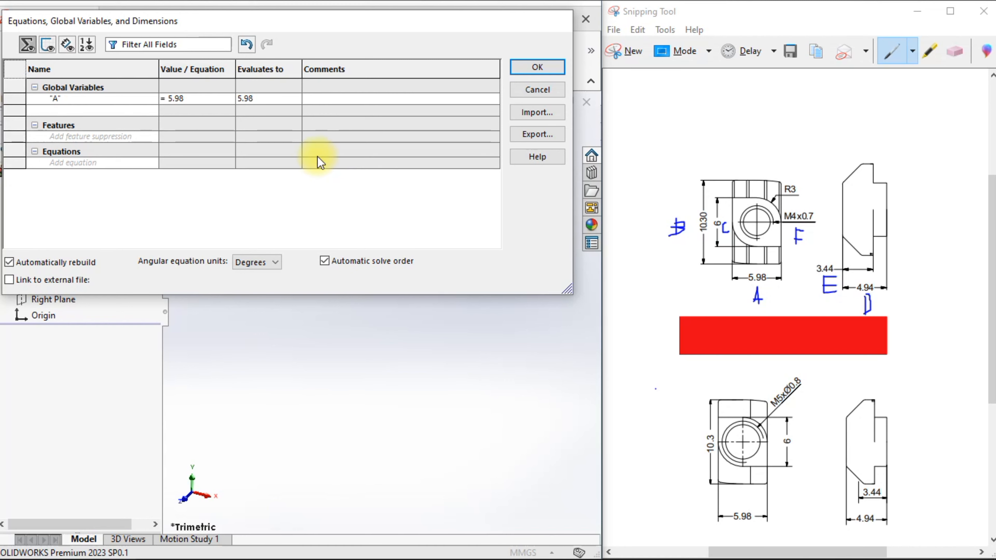
type("B")
key("Tab")
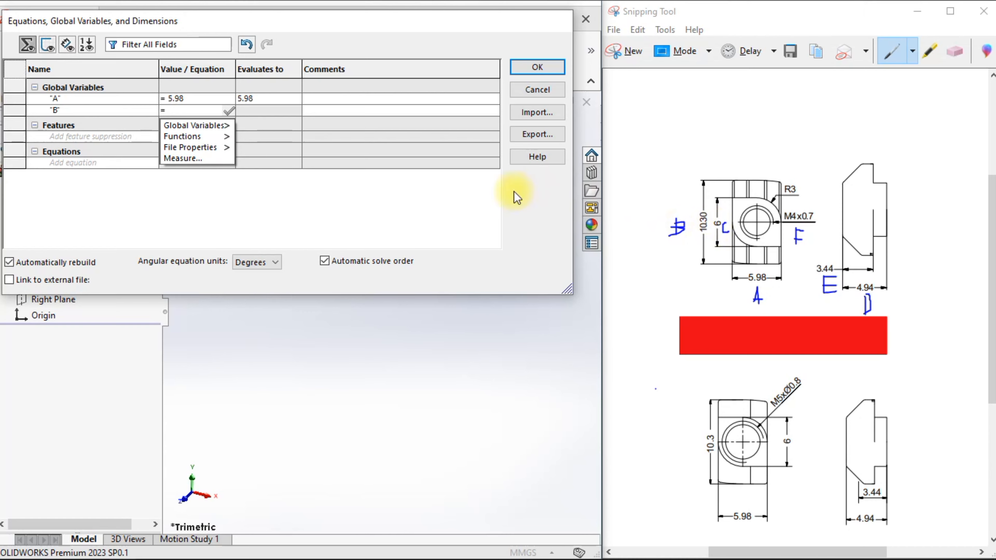
type("10.30")
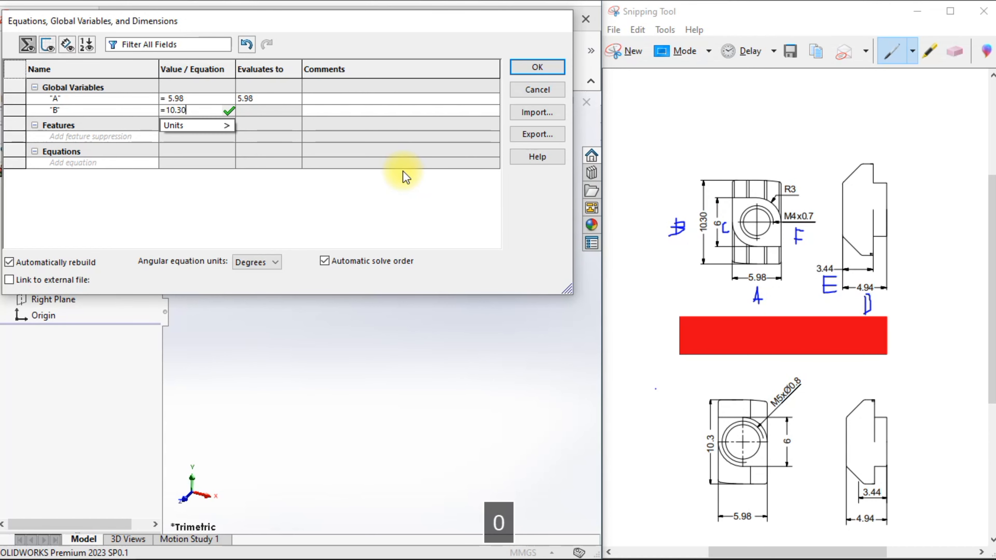
key("Tab")
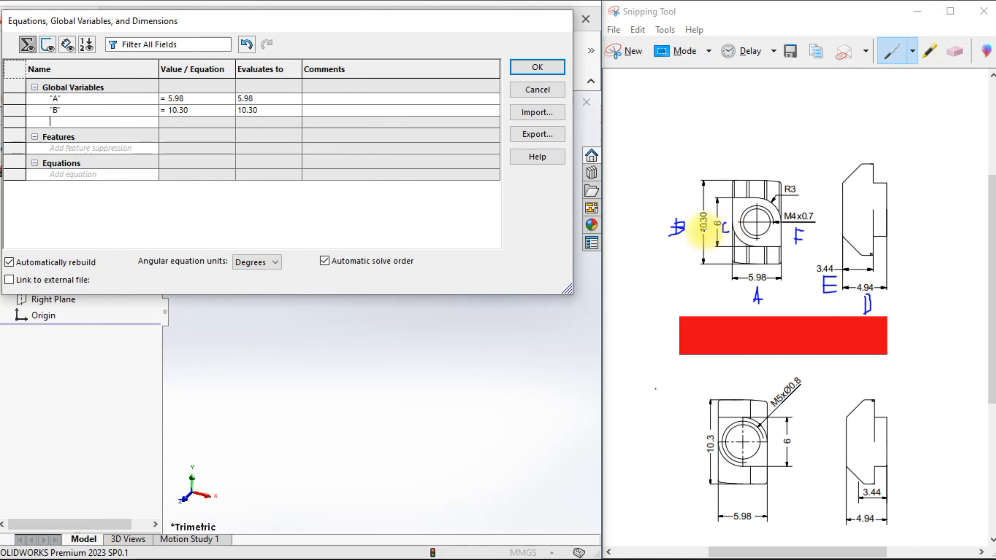
Step: Add the global variables C = 6 and D = 4.94
type("C")
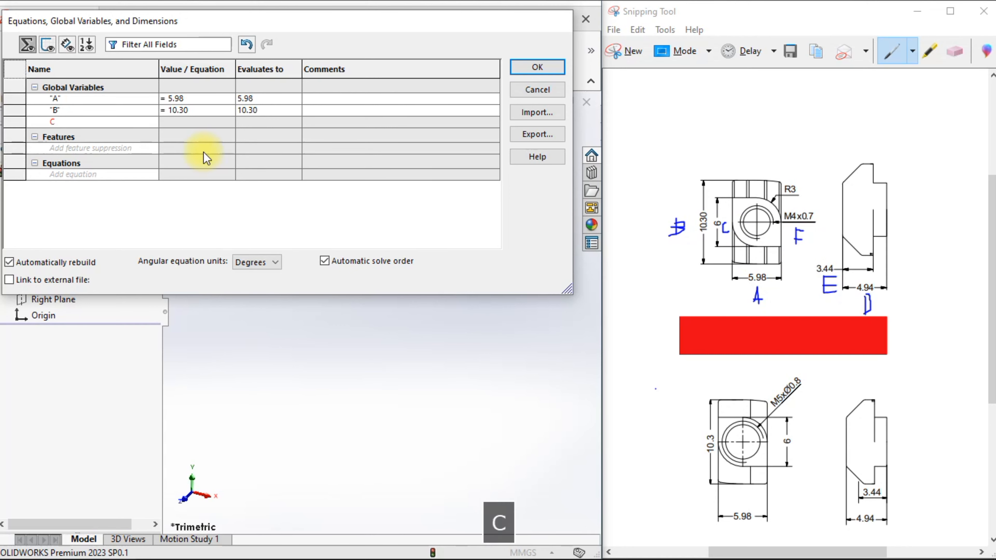
key("Tab")
type("6")
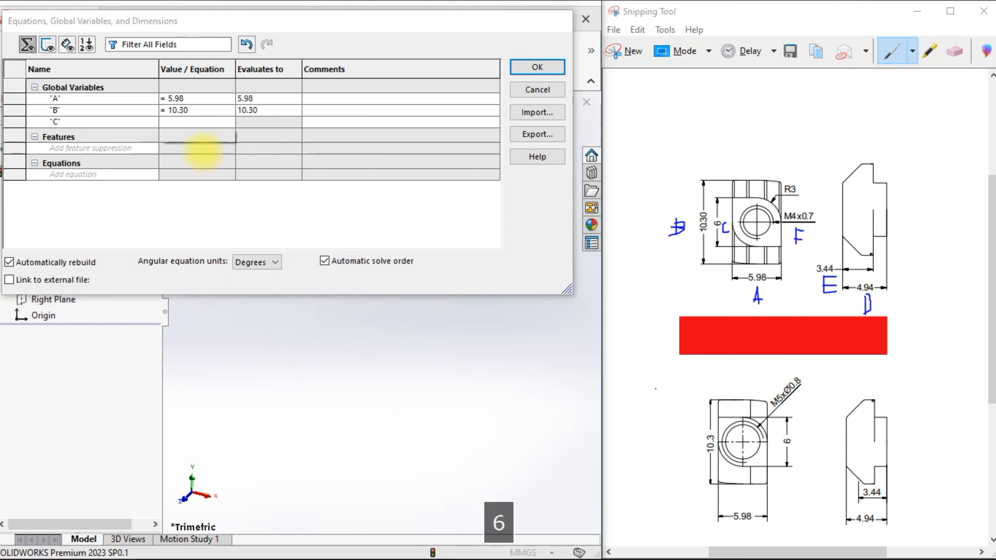
key("Tab")
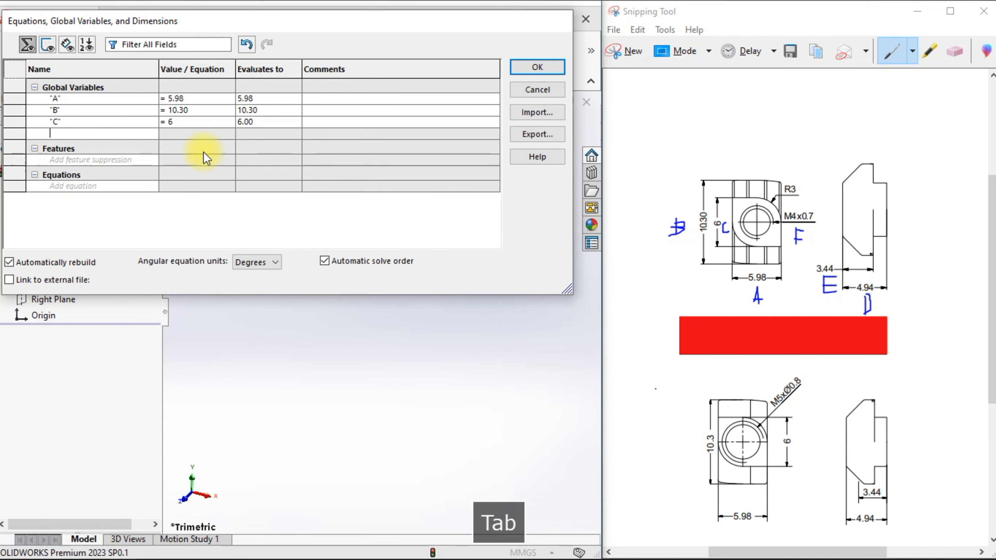
type("D")
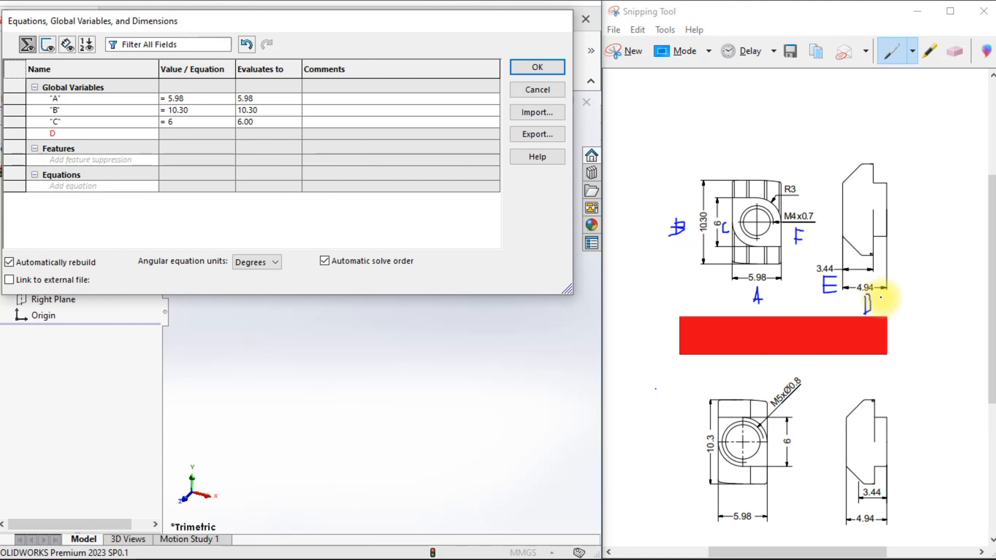
key("Tab")
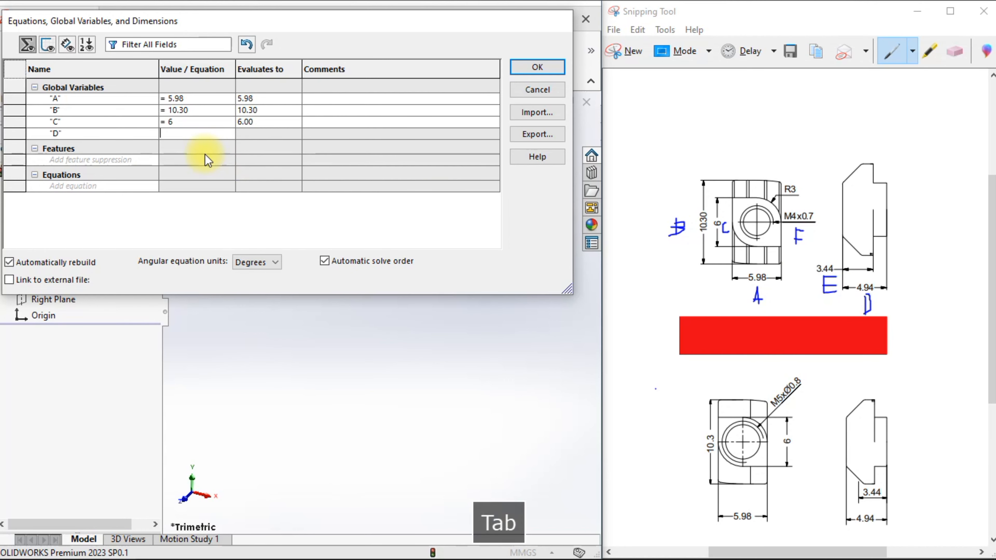
mouse_move(204, 156)
type("4.94")
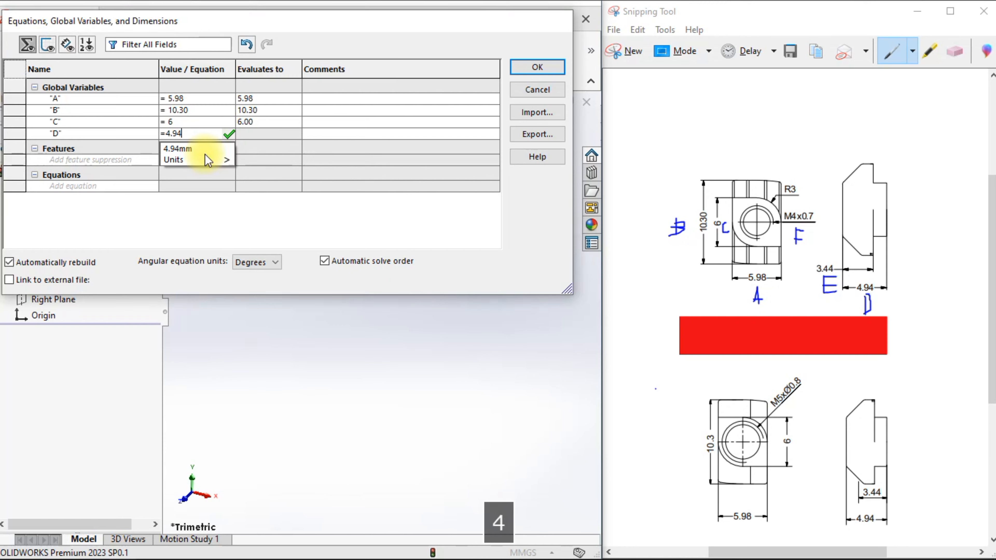
key("Tab")
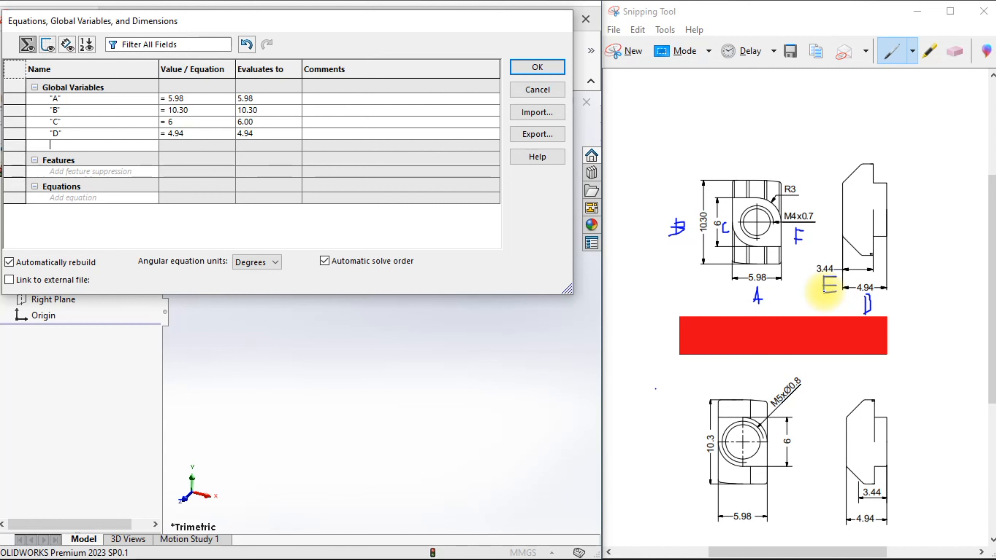
Step: Add the global variables E = 3.44 and F = 4, and accept the equations
type("E")
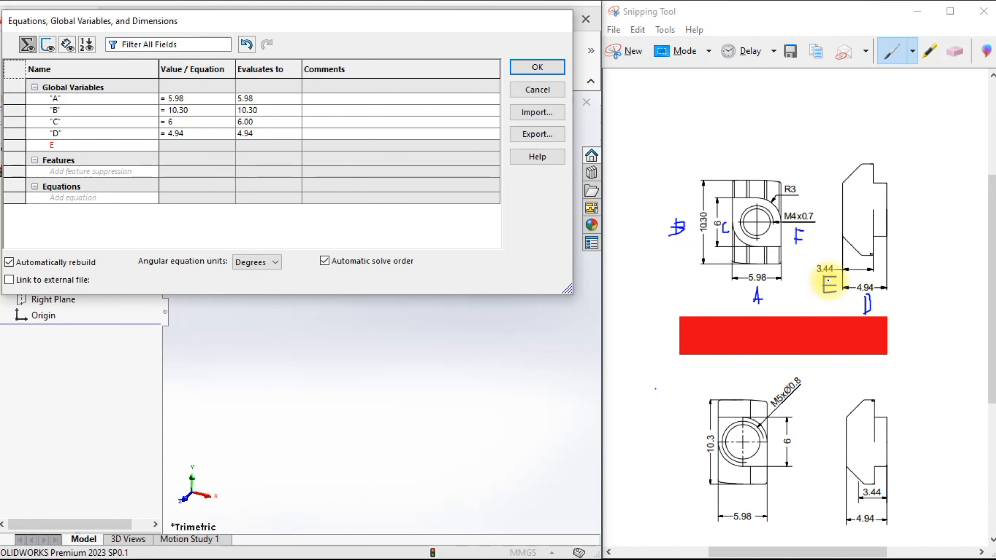
key("Tab")
type("3.")
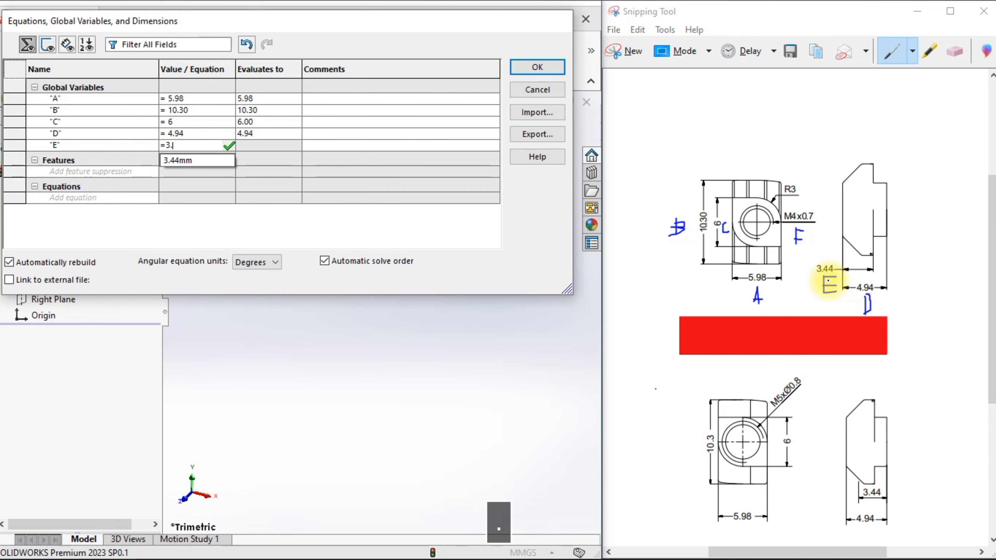
type("44")
key("Tab")
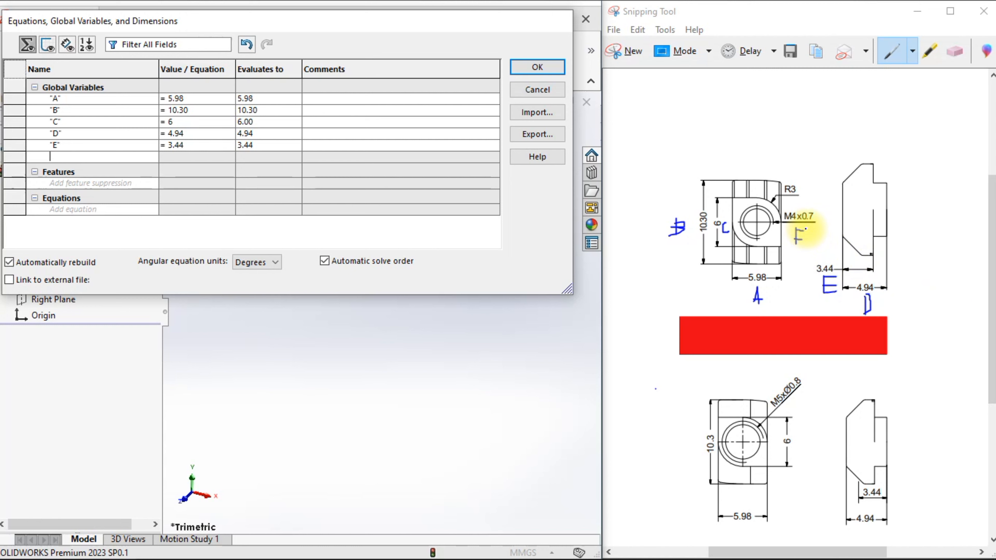
type("F")
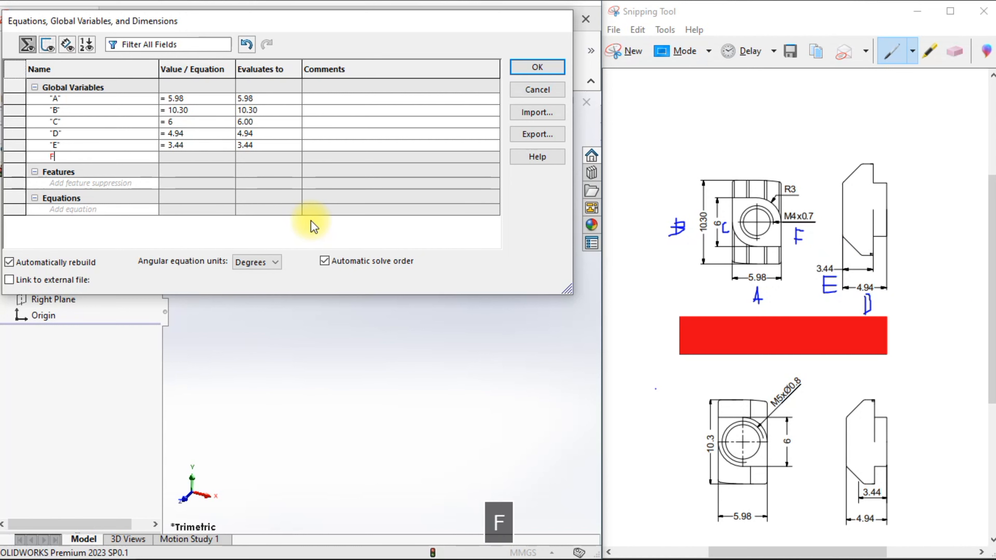
key("Tab")
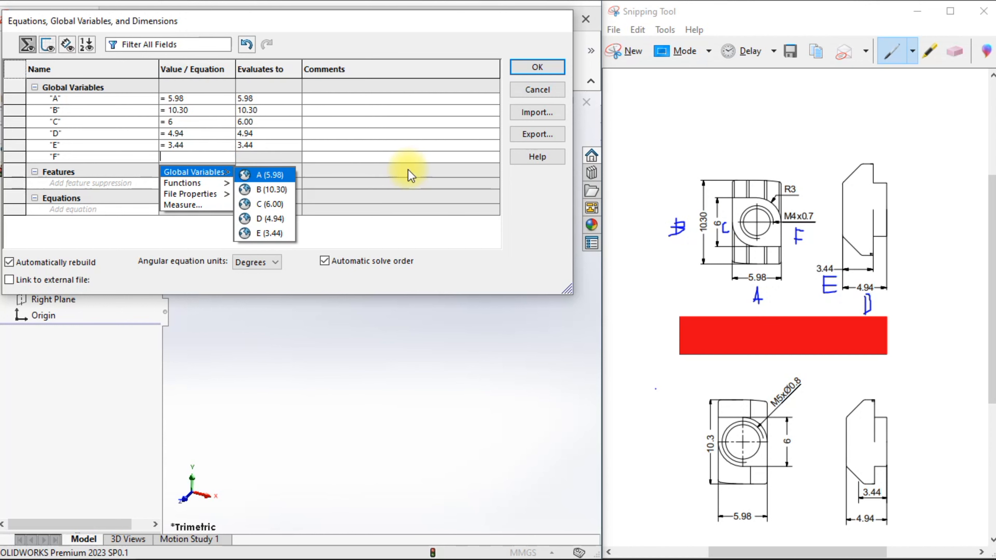
type("4")
key("Tab")
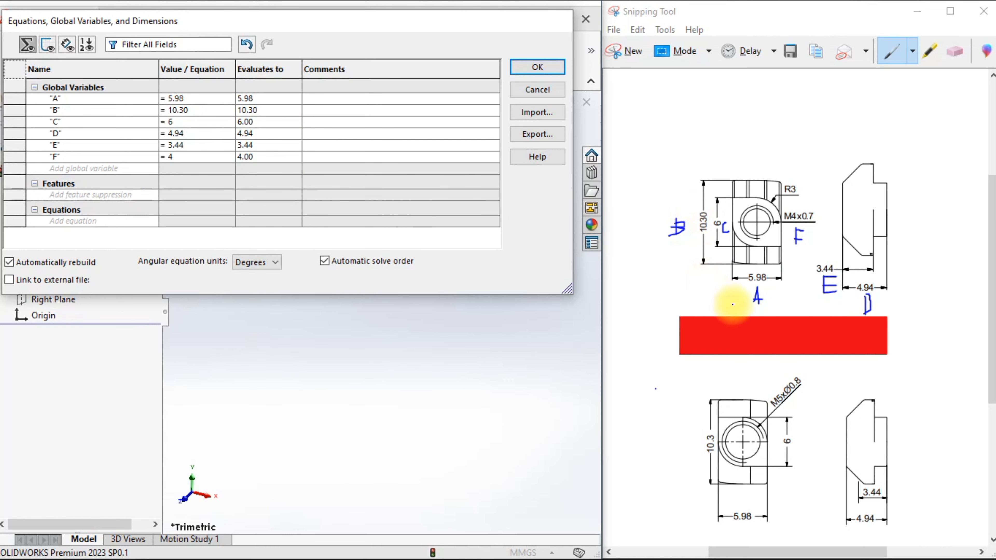
left_click(537, 67)
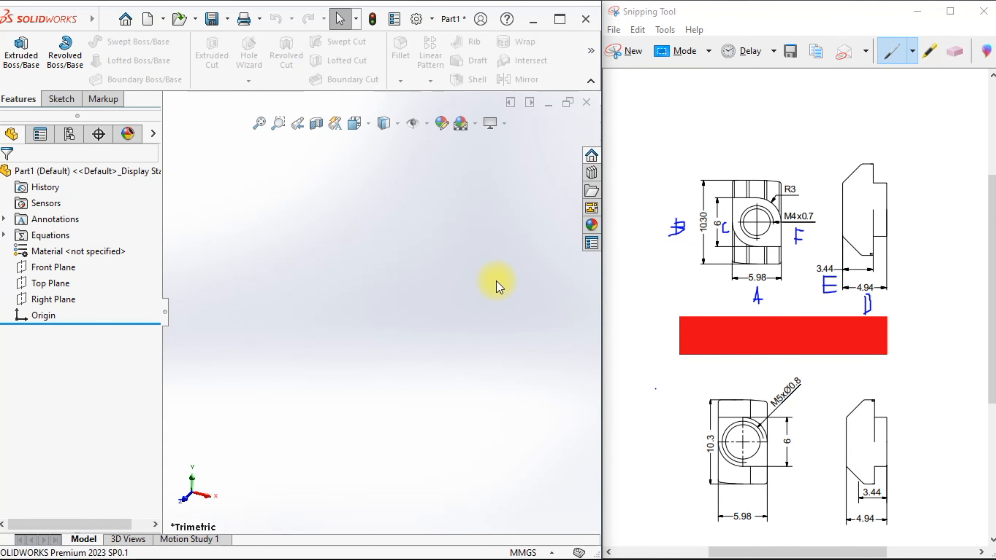
Step: Start a new sketch on the Right Plane
left_click(64, 302)
left_click(78, 281)
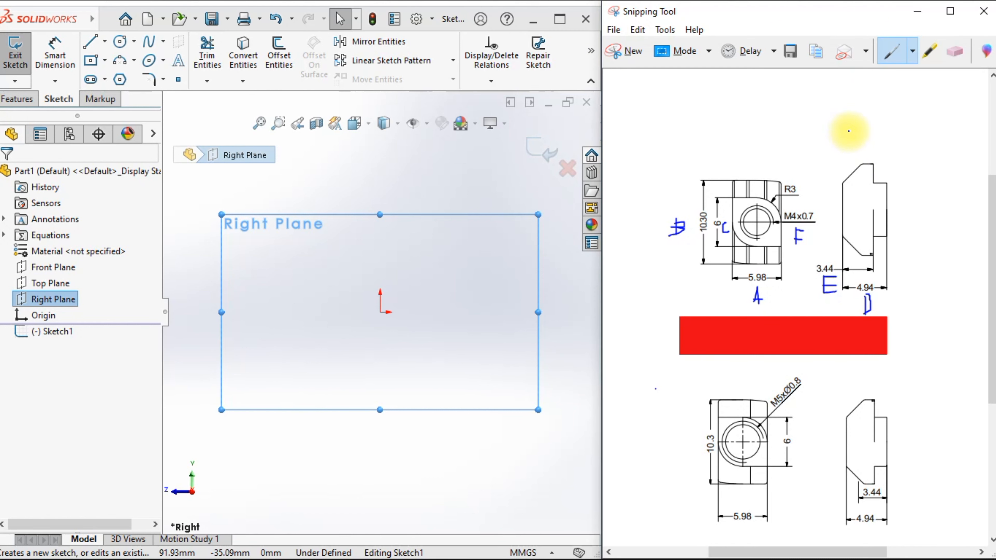
Step: In Snipping Tool, ink an arrow above the upper side view, a dashed line along its shoulder edge and a short vertical stroke inside its body
mouse_move(863, 134)
left_mouse_down()
mouse_move(872, 160)
mouse_move(864, 148)
left_mouse_up()
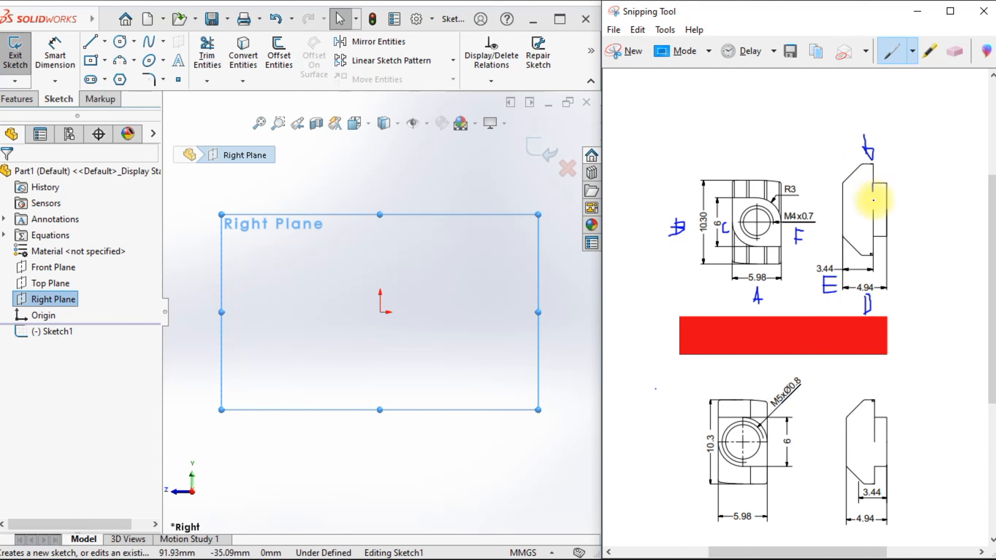
left_click_drag(874, 231, 873, 241)
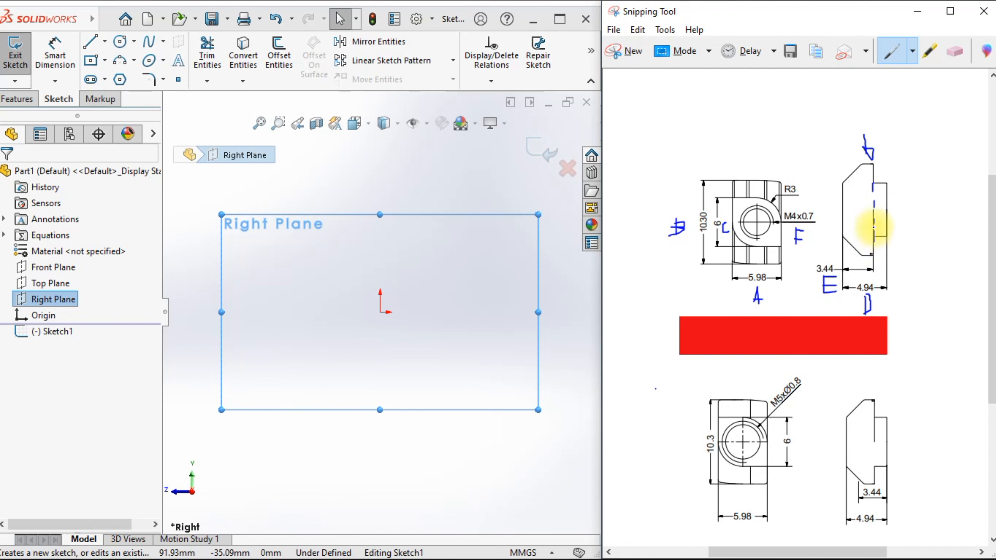
left_click_drag(856, 197, 855, 218)
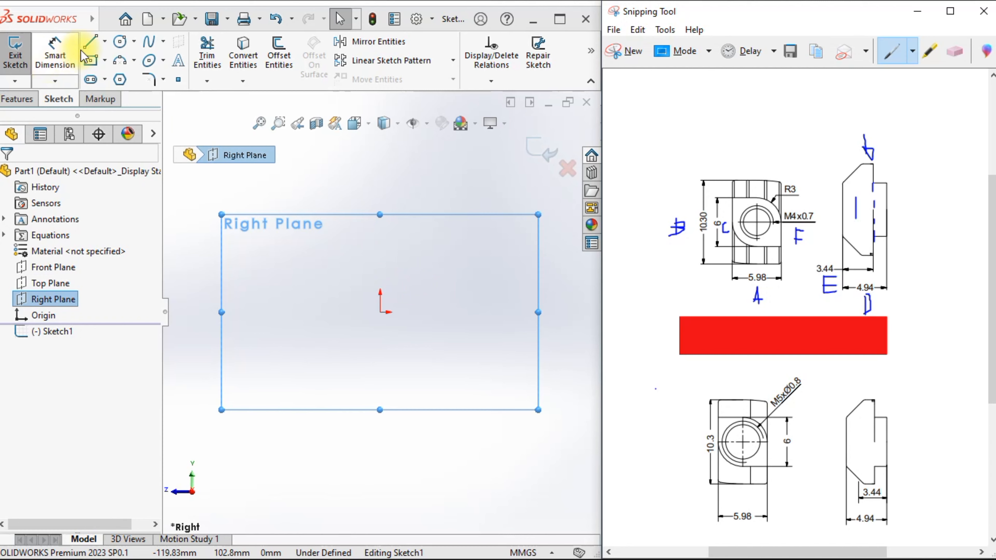
Step: In SOLIDWORKS, sketch a vertical midpoint line about 99.7 mm long, centred on the origin
left_click(105, 41)
left_click(134, 95)
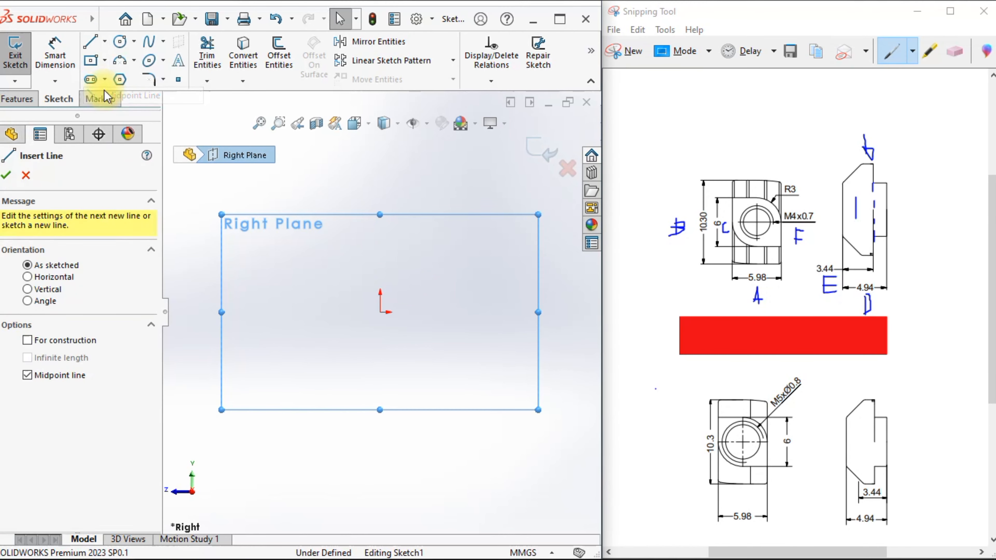
left_click(379, 312)
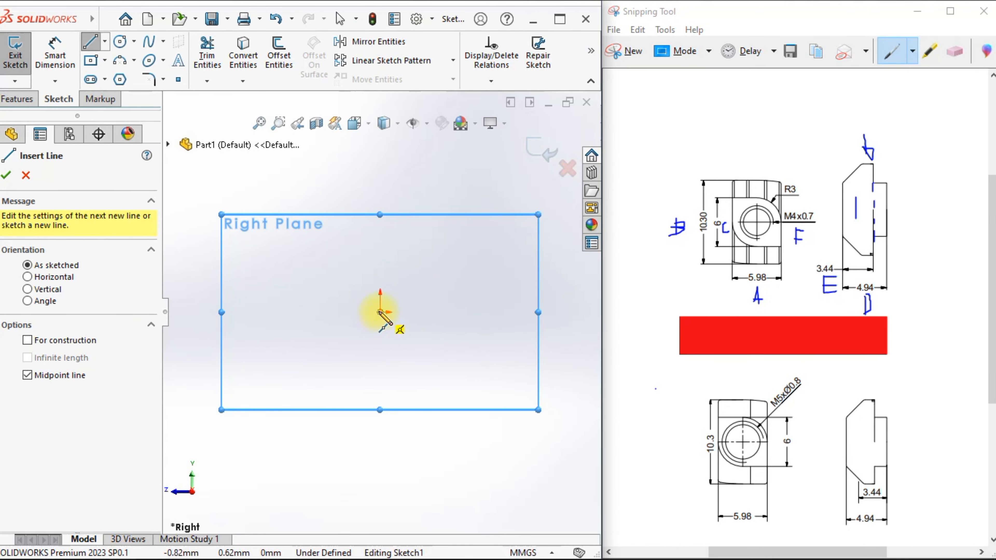
left_click(380, 312)
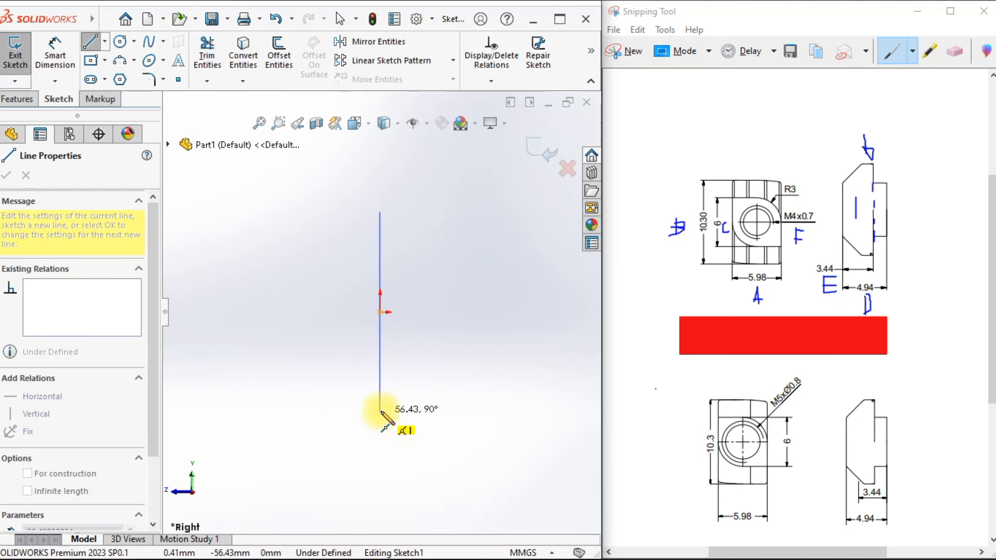
left_click(380, 400)
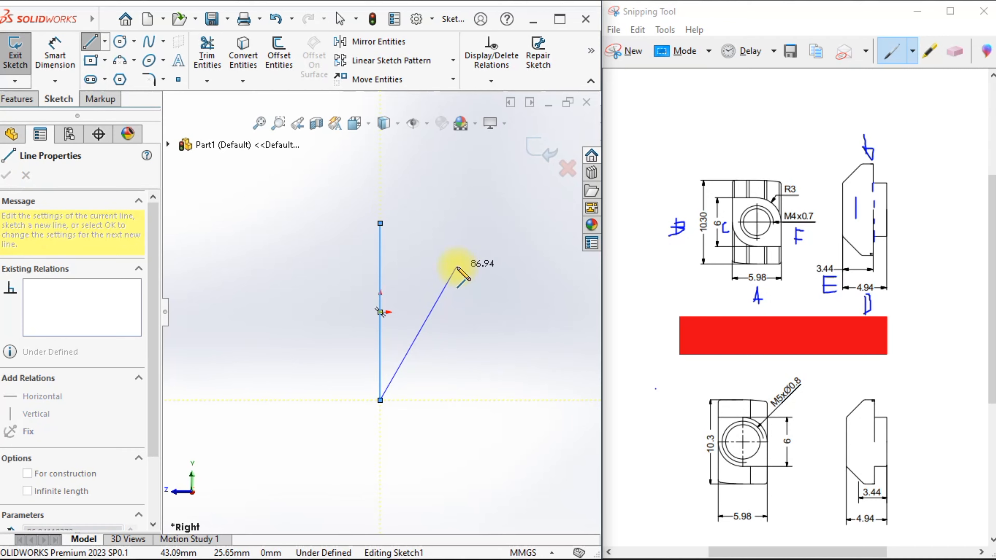
right_click(467, 263)
left_click(472, 275)
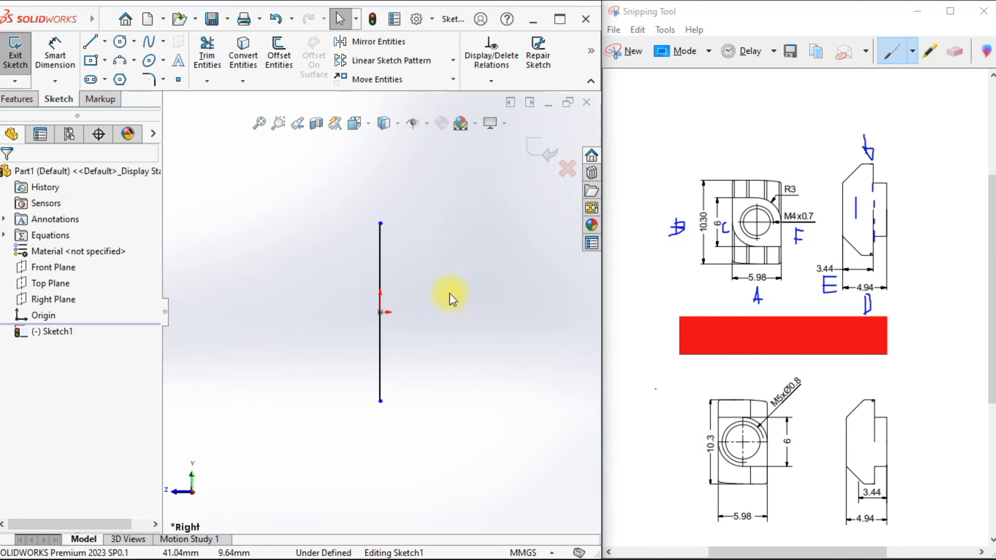
Step: Dimension the vertical line's length and name the dimension B
left_click(53, 52)
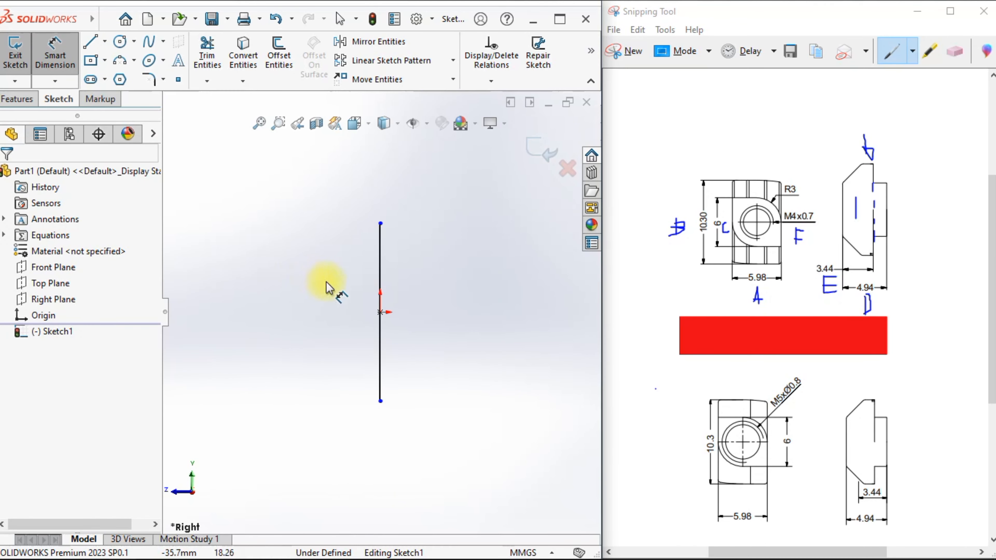
left_click(380, 271)
left_click(322, 292)
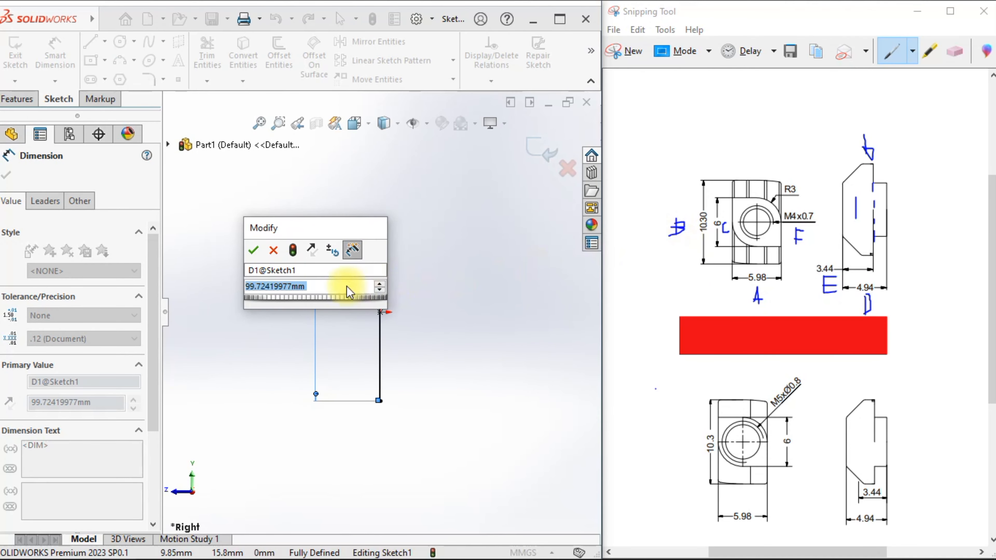
left_click(260, 270)
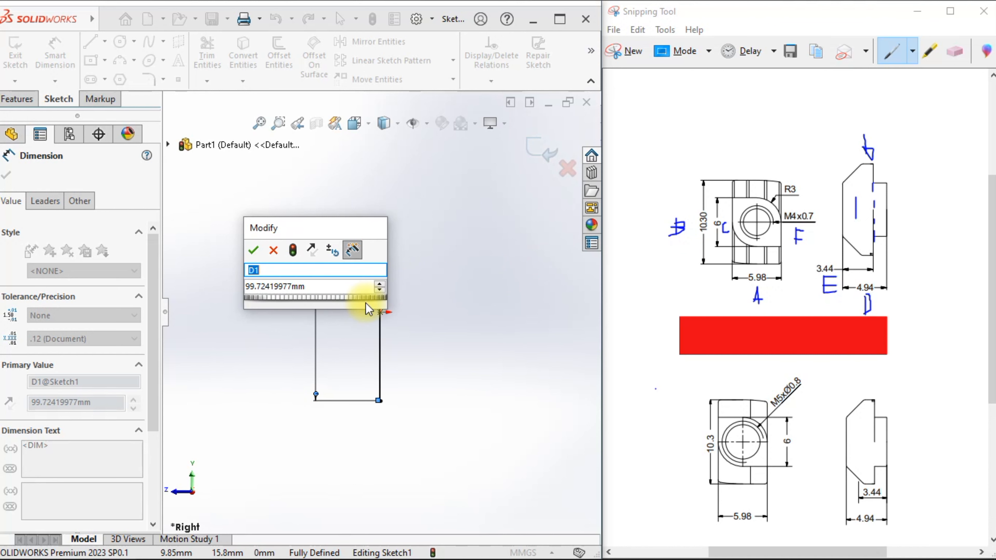
type("B")
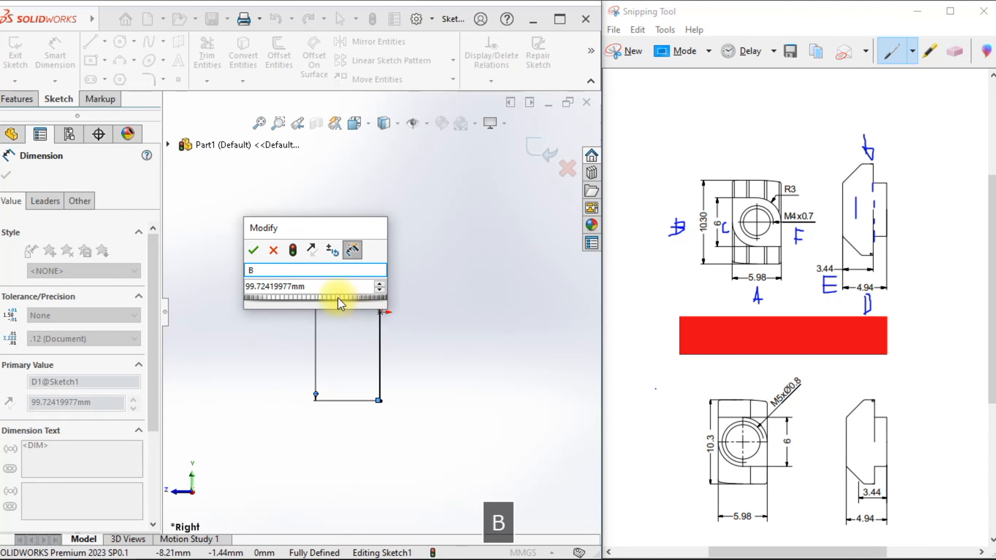
Step: Link the vertical line's length dimension to global variable B and finish dimensioning
left_click(325, 290)
left_click_drag(325, 289, 249, 286)
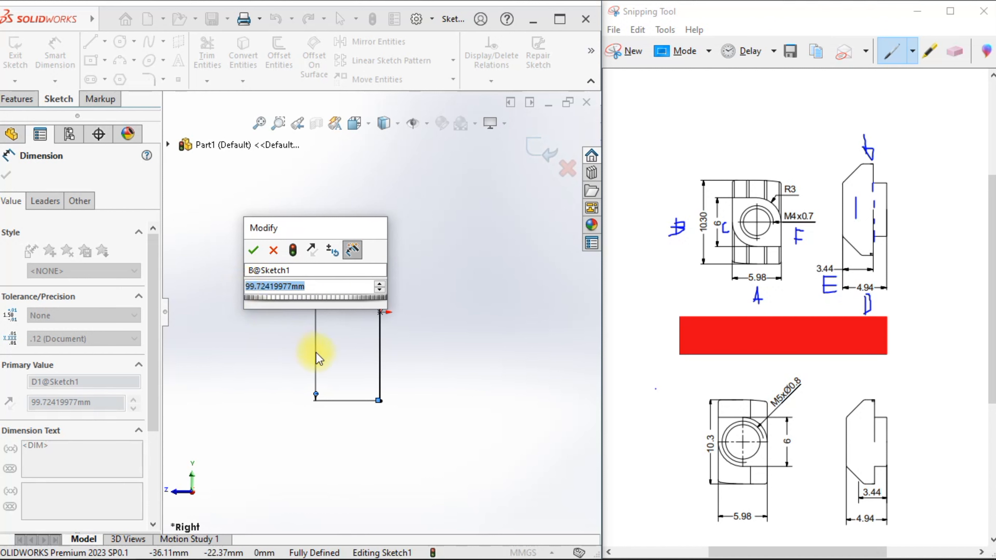
type("=")
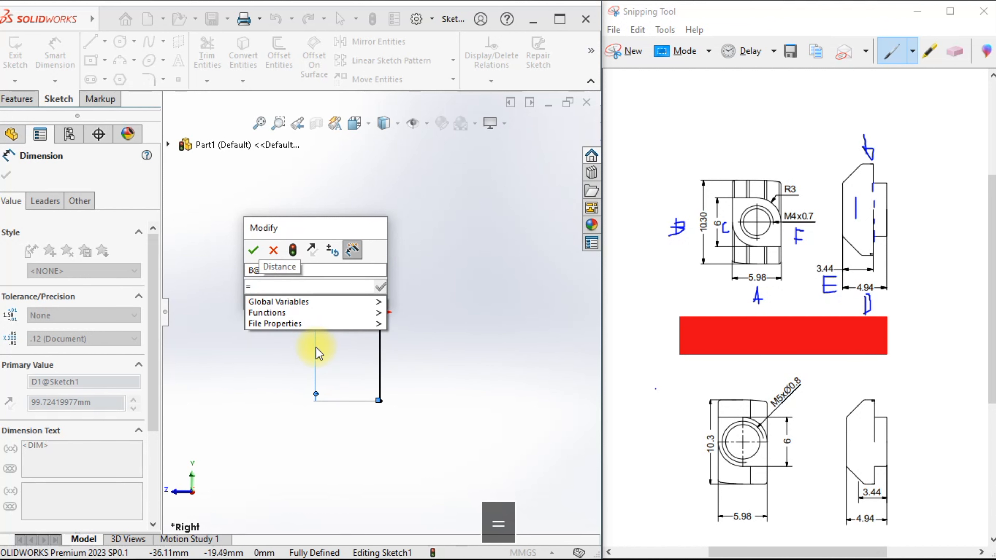
key("Down")
key("Right")
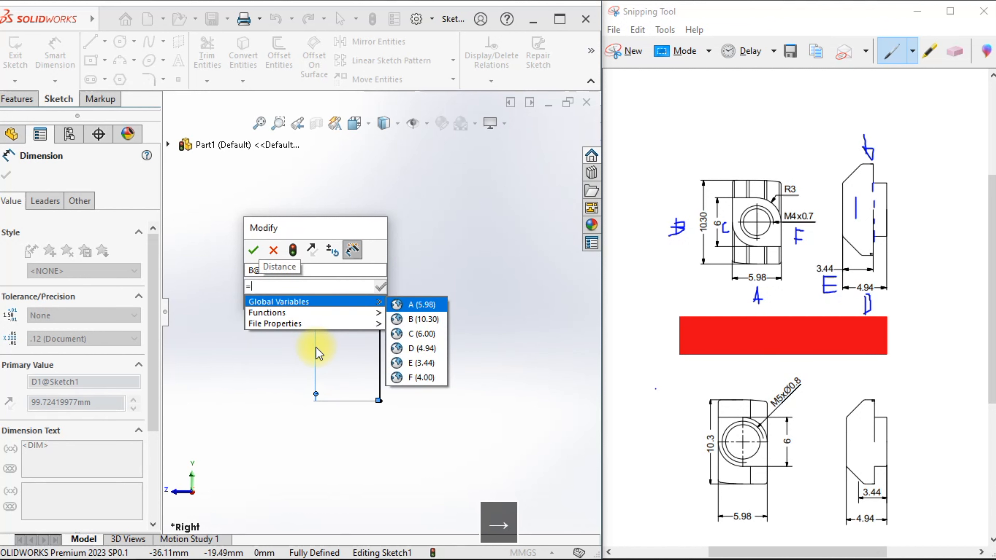
key("Down")
key("Return")
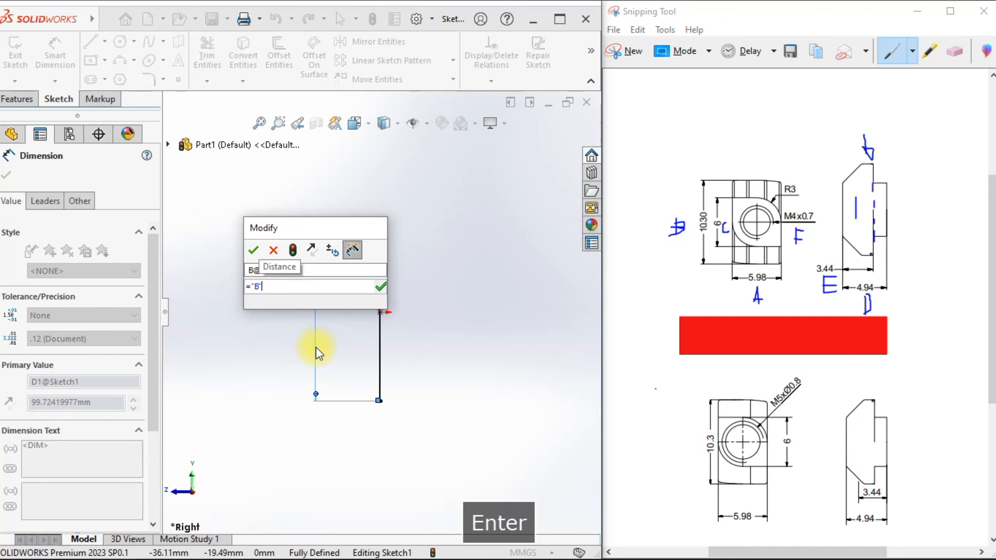
left_click(260, 249)
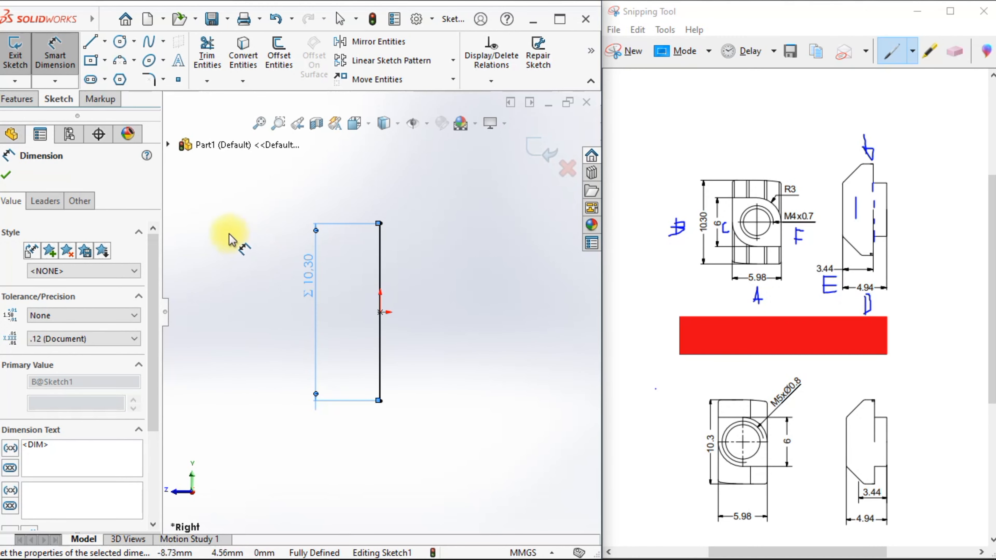
right_click(234, 214)
left_click(263, 261)
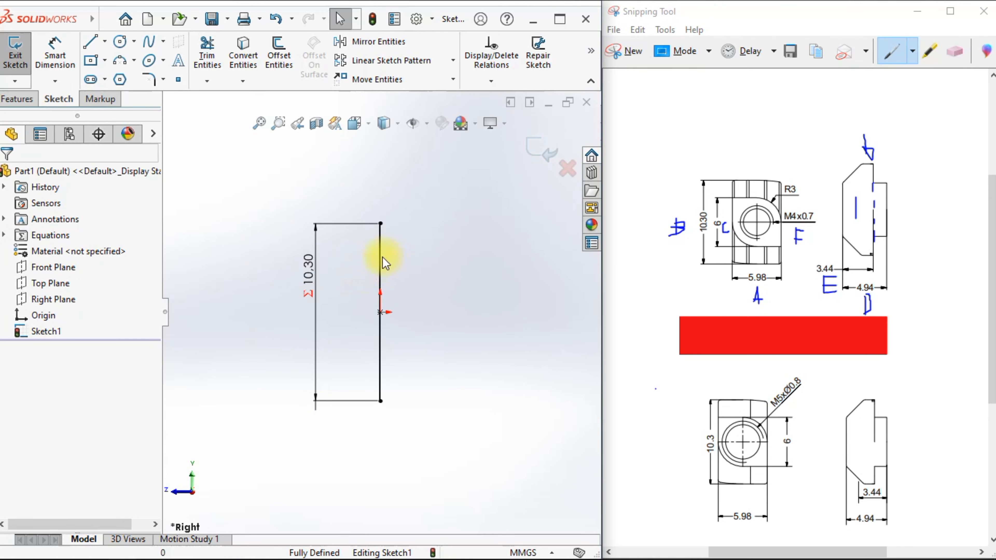
Step: Convert the vertical line through the origin to construction geometry
left_click(381, 247)
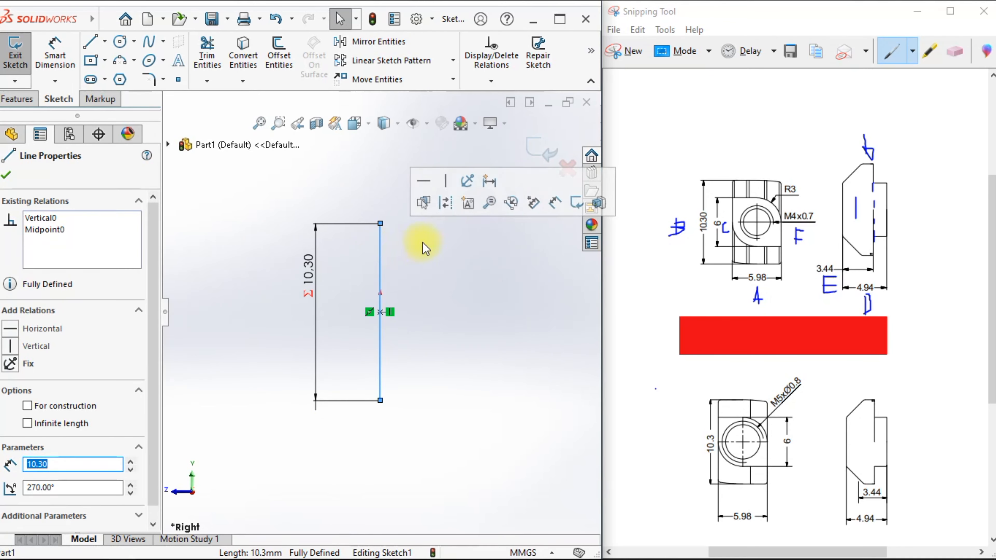
left_click(27, 406)
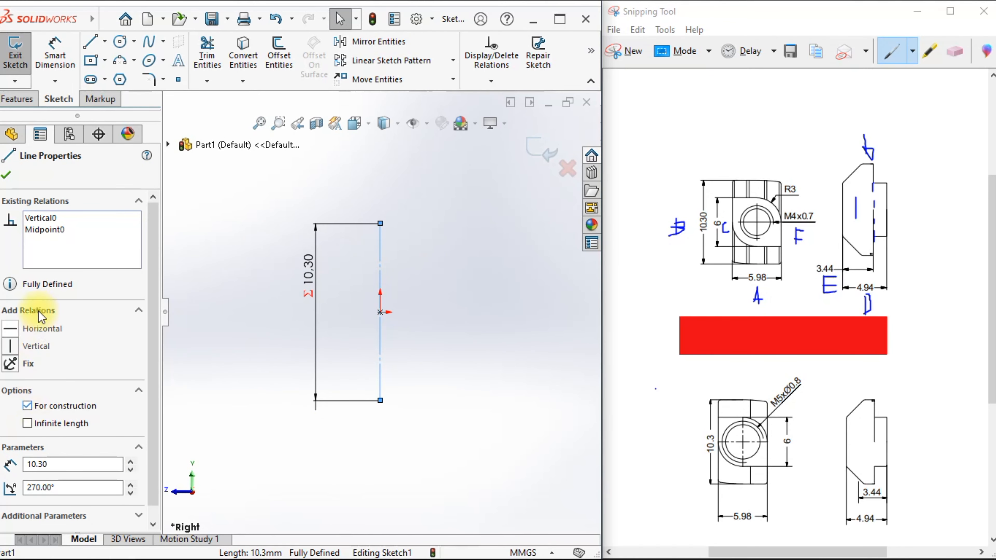
left_click(9, 178)
left_click(435, 360)
scroll(439, 363, "up", 2)
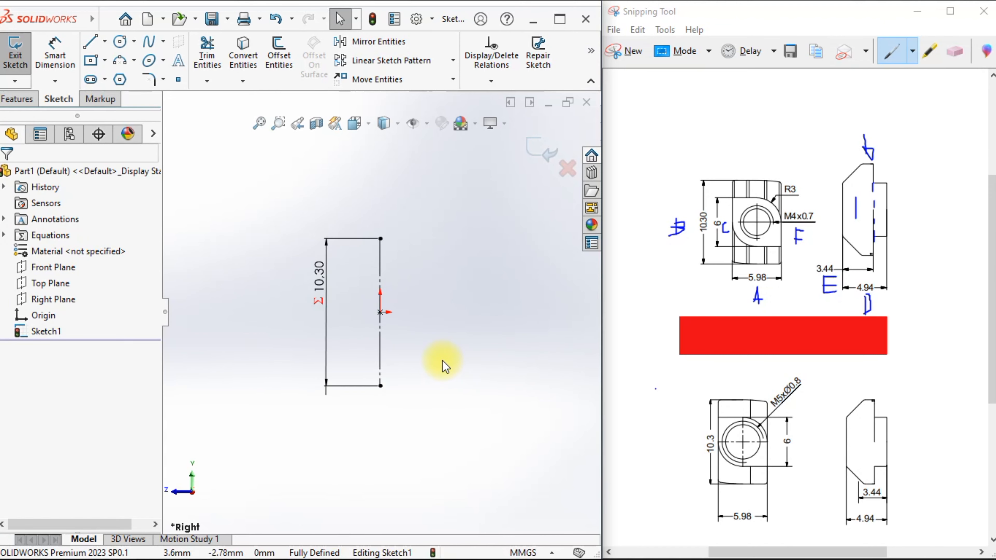
scroll(487, 332, "down", 1)
scroll(507, 270, "down", 2)
scroll(510, 276, "up", 1)
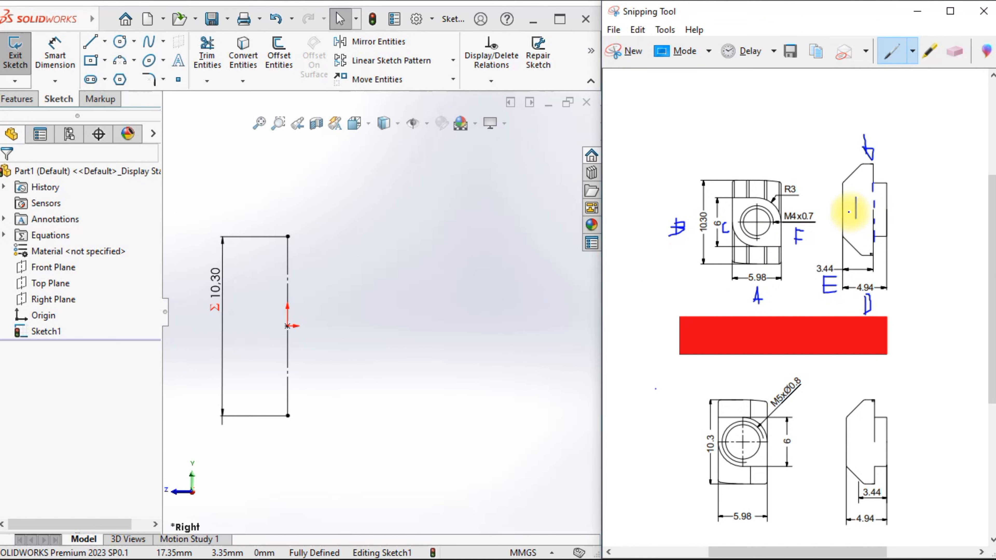
Step: In Snipping Tool, ink a dashed horizontal centreline through the upper side view, extending past its right edge
left_click_drag(861, 212, 924, 214)
left_click_drag(931, 213, 952, 213)
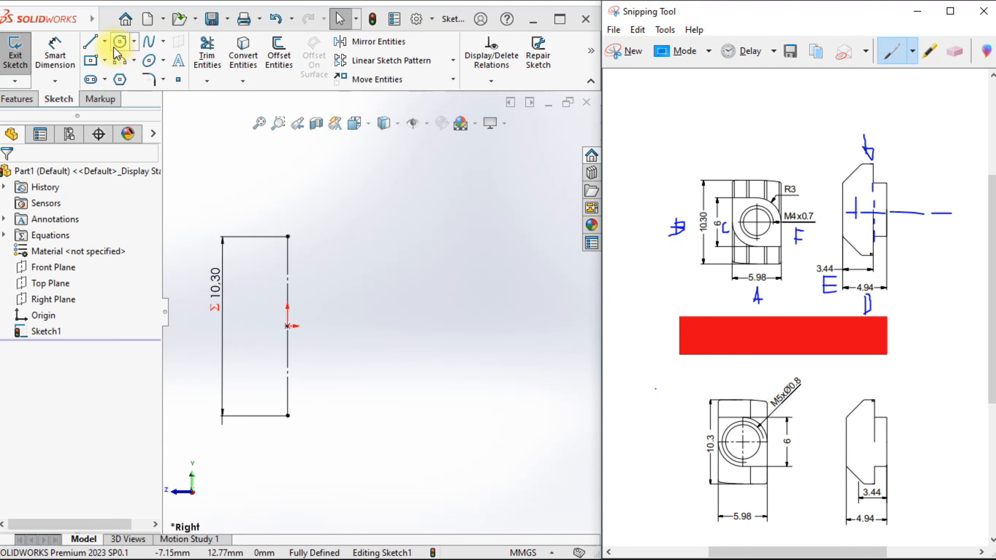
Step: In SOLIDWORKS, sketch a horizontal centreline about 11.7 mm long from the origin toward the right
left_click(104, 40)
left_click(111, 75)
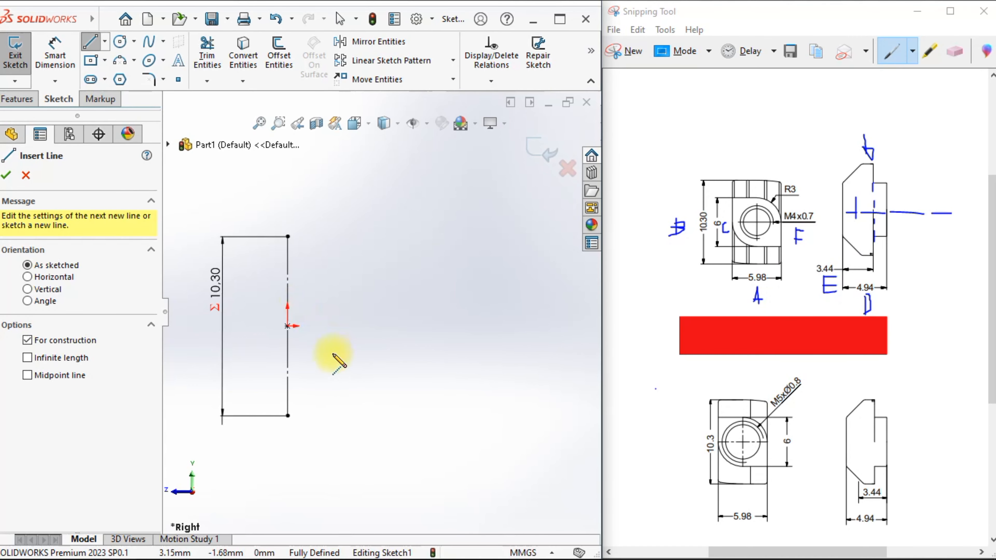
left_click(287, 325)
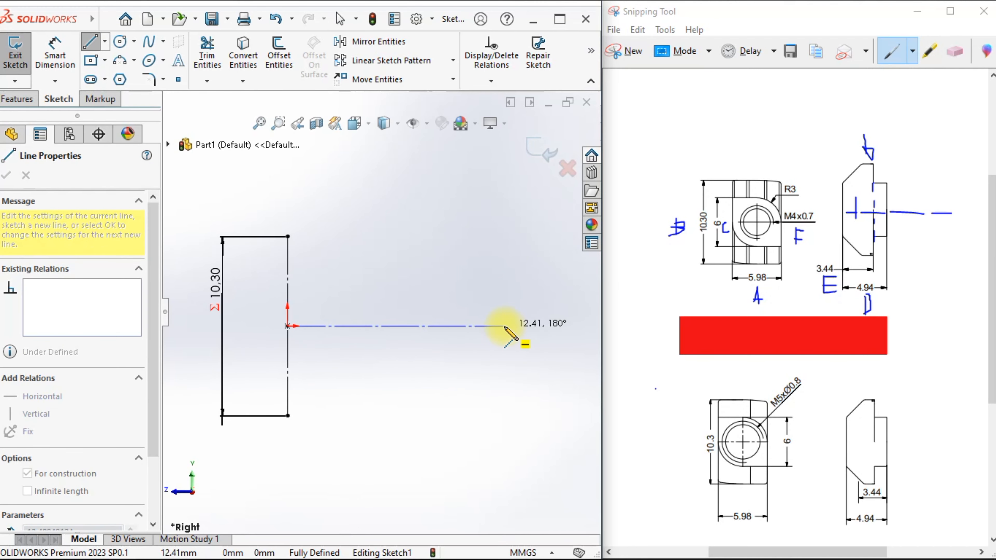
left_click(491, 326)
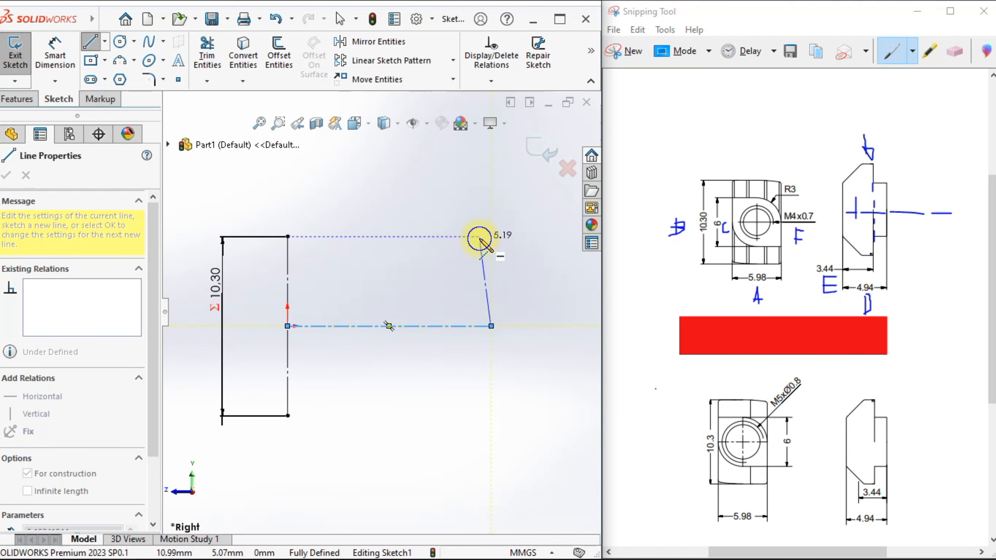
right_click(496, 250)
left_click(495, 250)
Step: Dimension the horizontal centreline's length below the sketch and name the dimension D
left_click(54, 43)
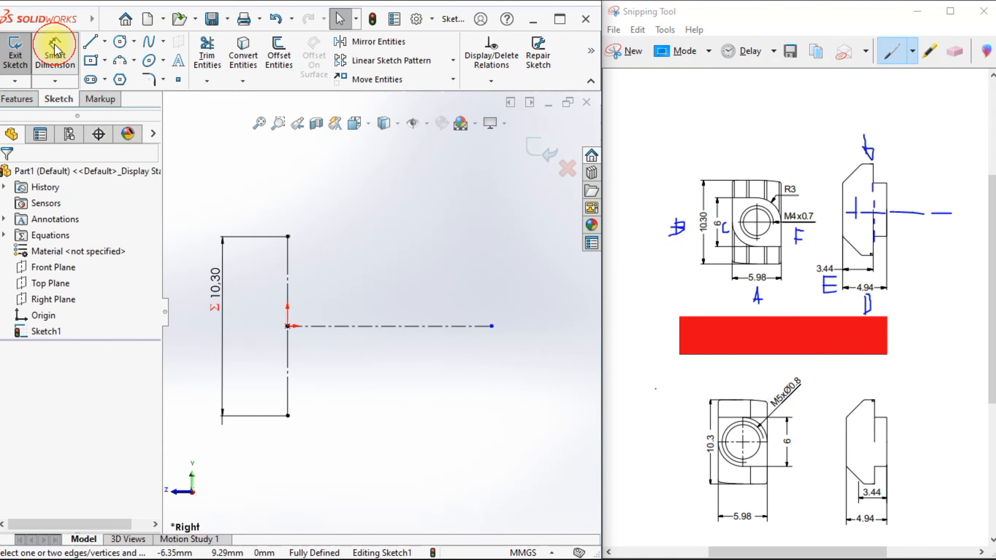
left_click(411, 329)
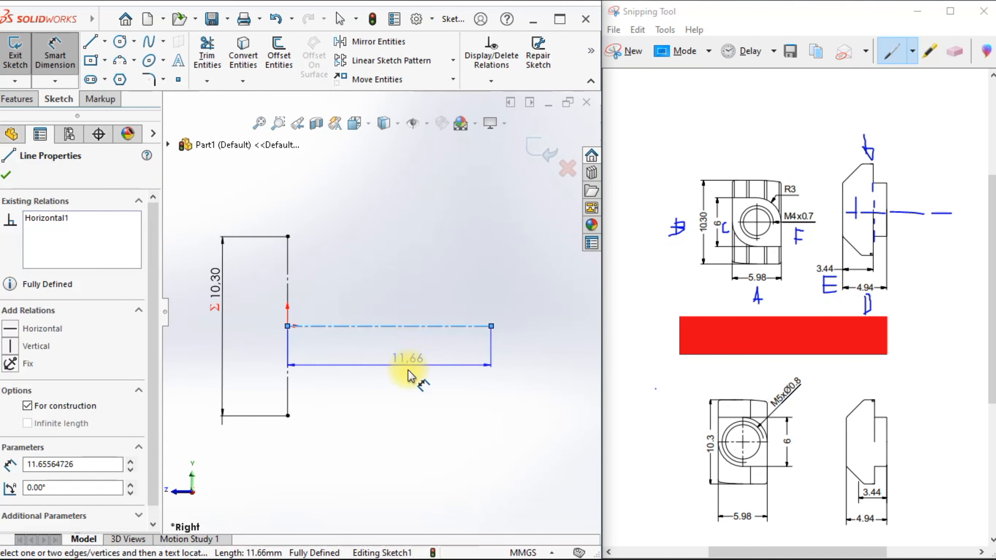
left_click(393, 446)
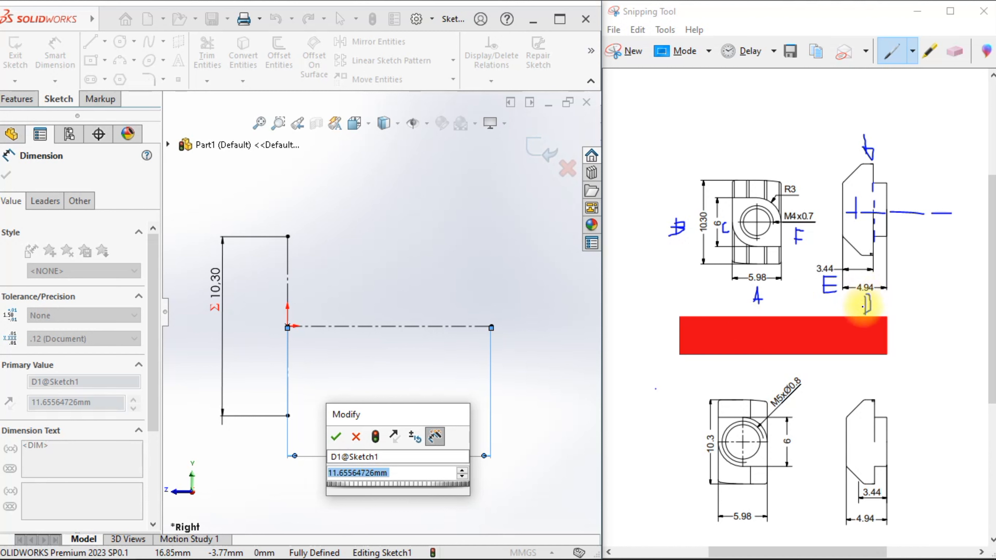
left_click(415, 457)
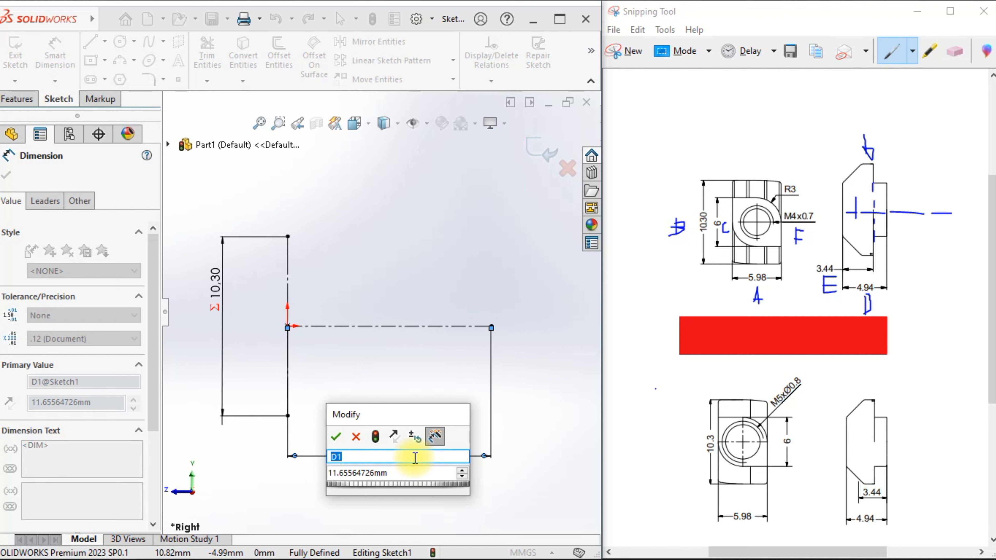
type("D")
Step: Link the horizontal centreline's length dimension to global variable D and finish dimensioning
left_click(402, 473)
left_click_drag(402, 473, 328, 474)
type("=")
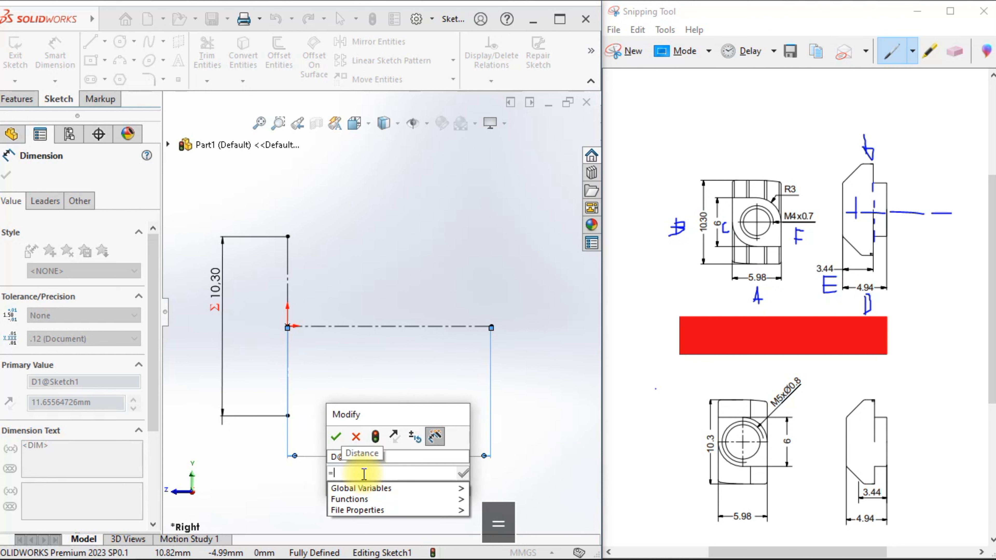
key("Down")
key("Right")
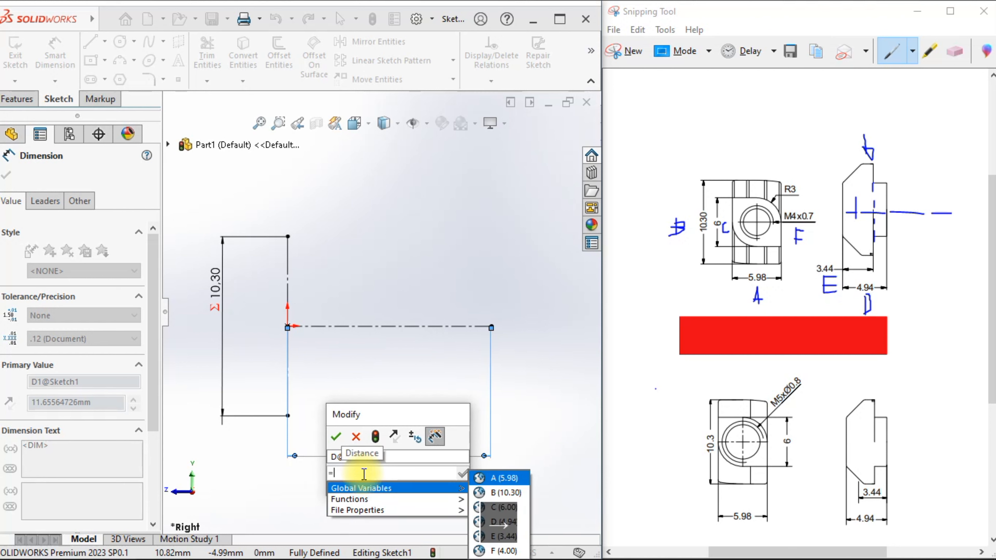
key("Down")
key("Down")
key("Down")
key("Return")
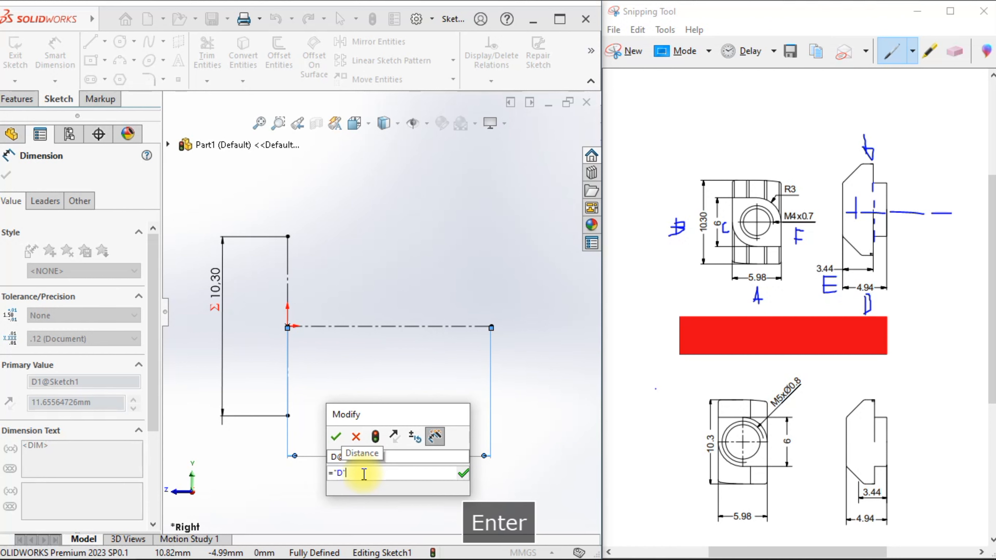
left_click(336, 436)
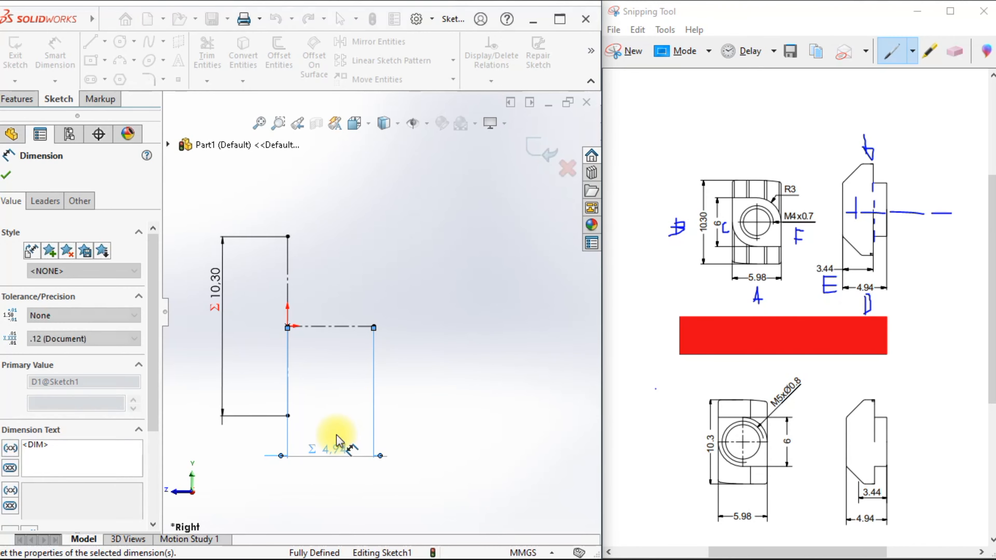
right_click(411, 334)
left_click(425, 361)
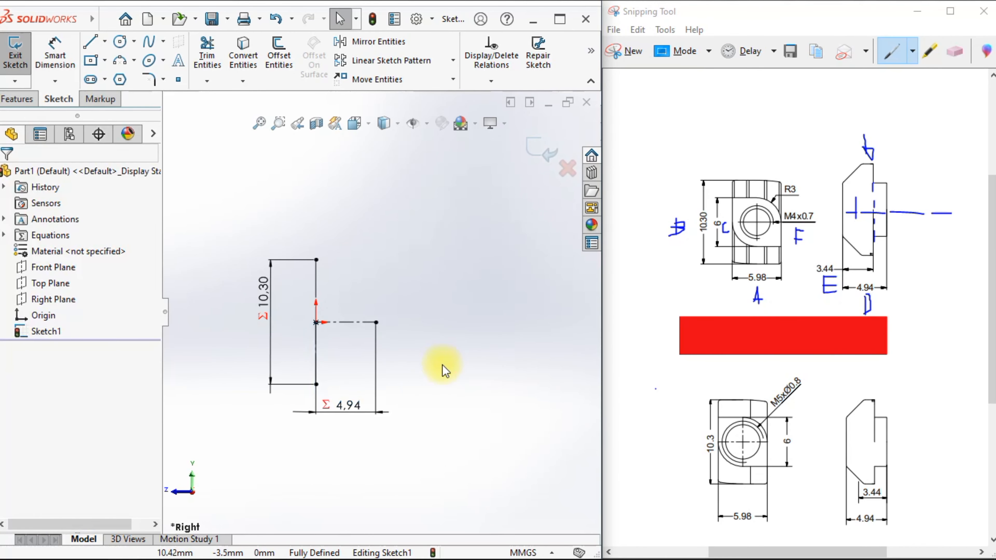
Step: Place a sketch point on the horizontal centreline, about 3.2 mm from the origin
scroll(329, 326, "down", 4)
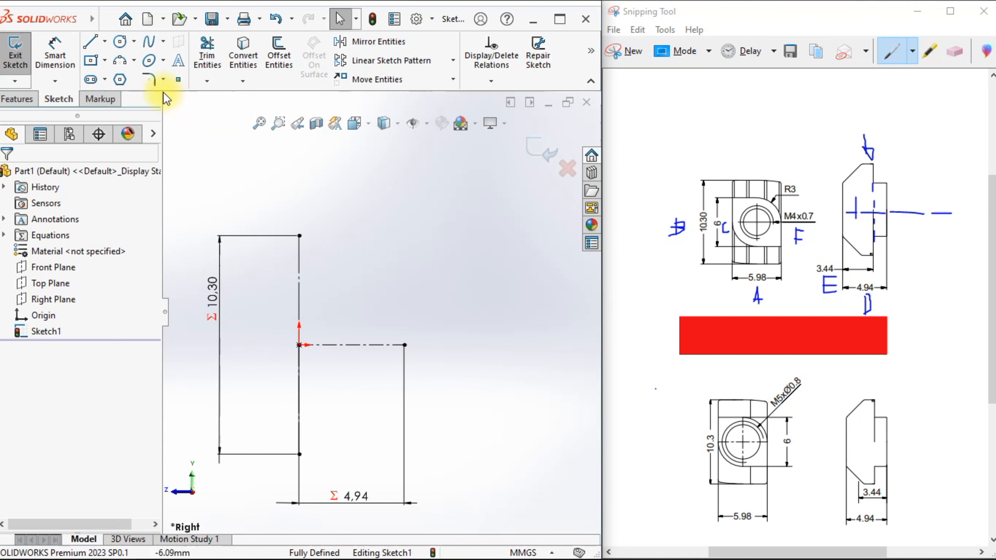
left_click(178, 81)
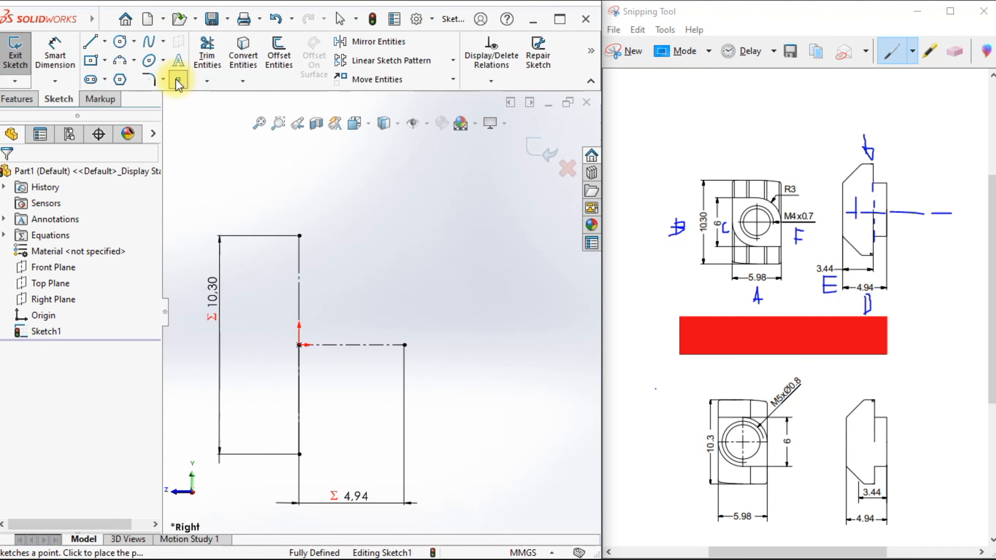
left_click(368, 345)
right_click(453, 224)
left_click(475, 236)
Step: Dimension the distance from the origin to the sketch point on the horizontal centreline and name the dimension E
left_click(59, 55)
left_click(298, 363)
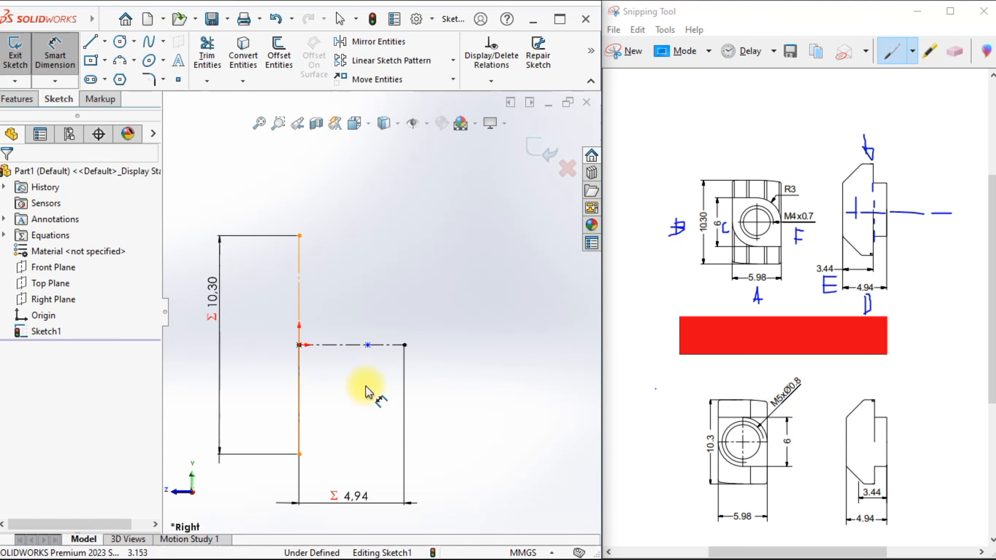
left_click(367, 345)
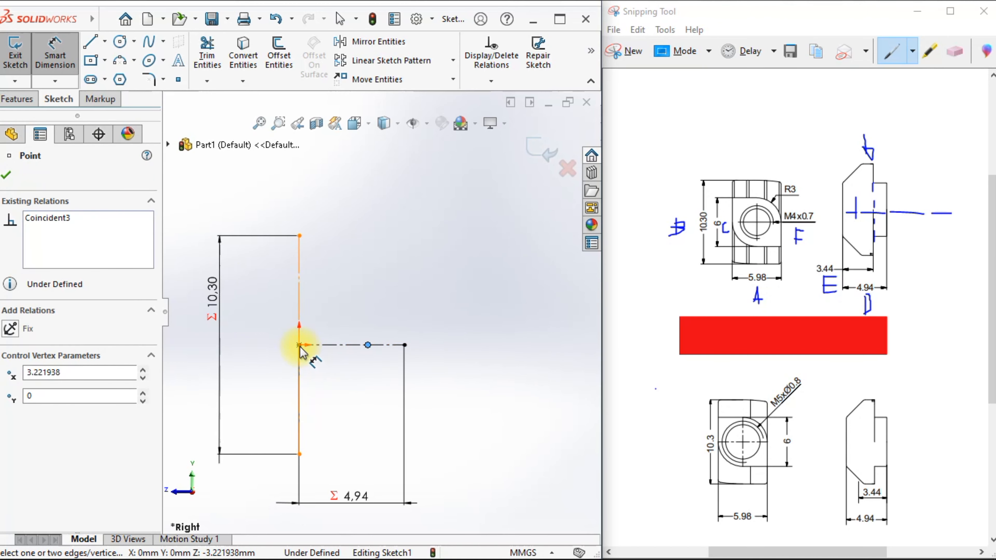
left_click(299, 345)
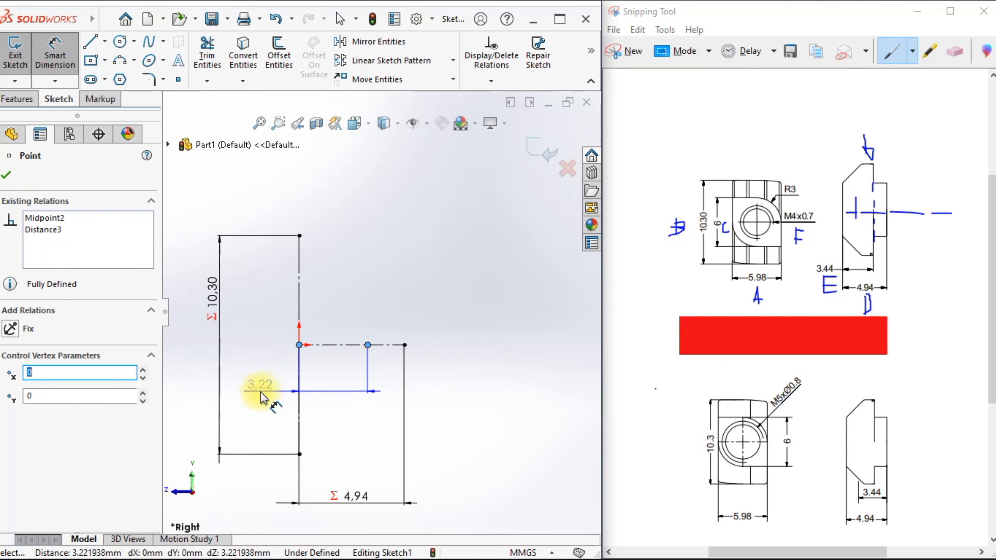
left_click(260, 397)
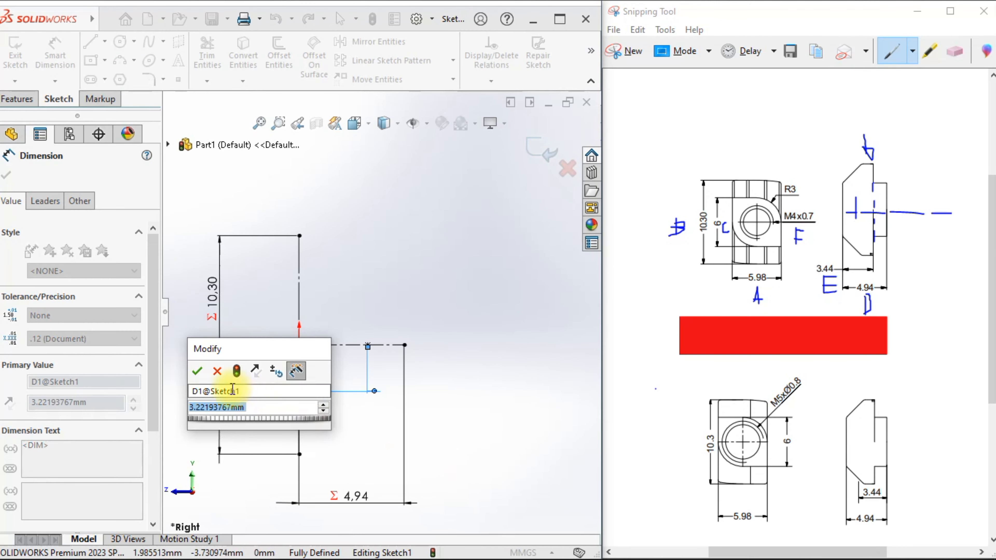
left_click(230, 391)
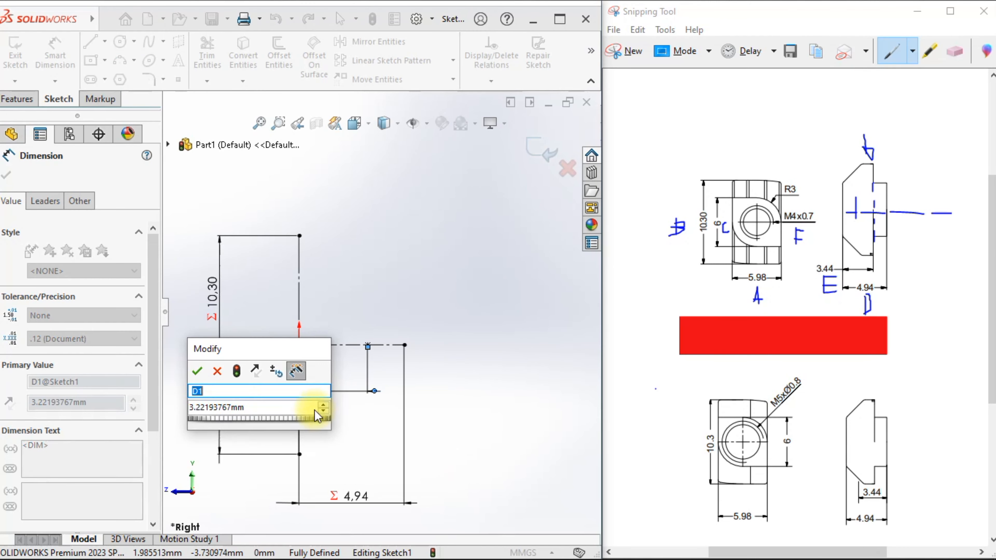
type("E")
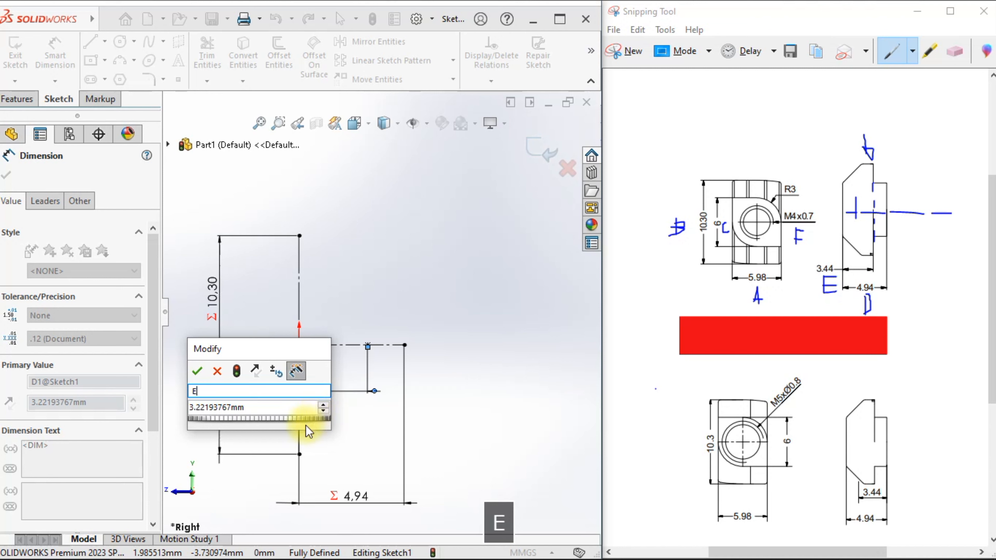
Step: Set the origin-to-point distance to 3.44 mm and finish dimensioning
left_click(251, 407)
double_click(252, 407)
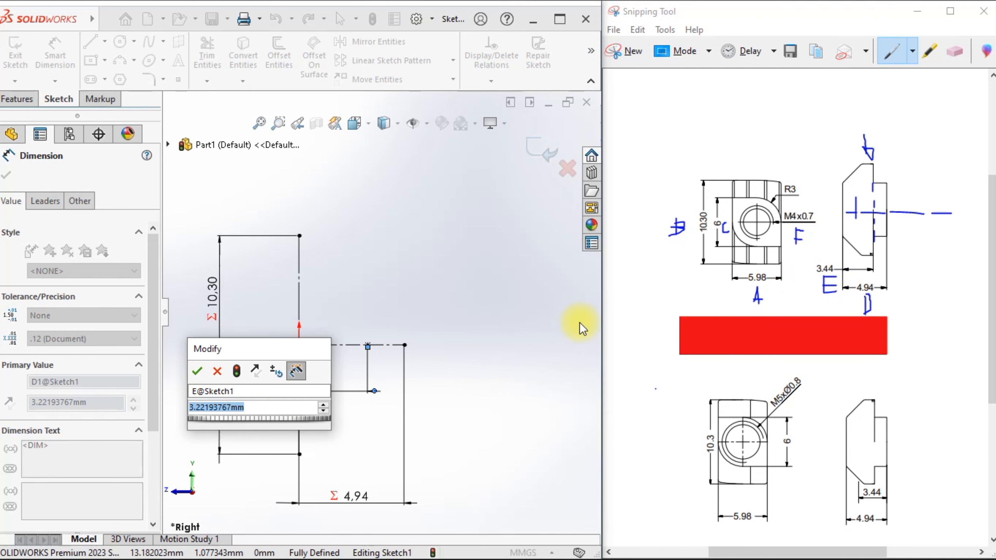
type("3.44")
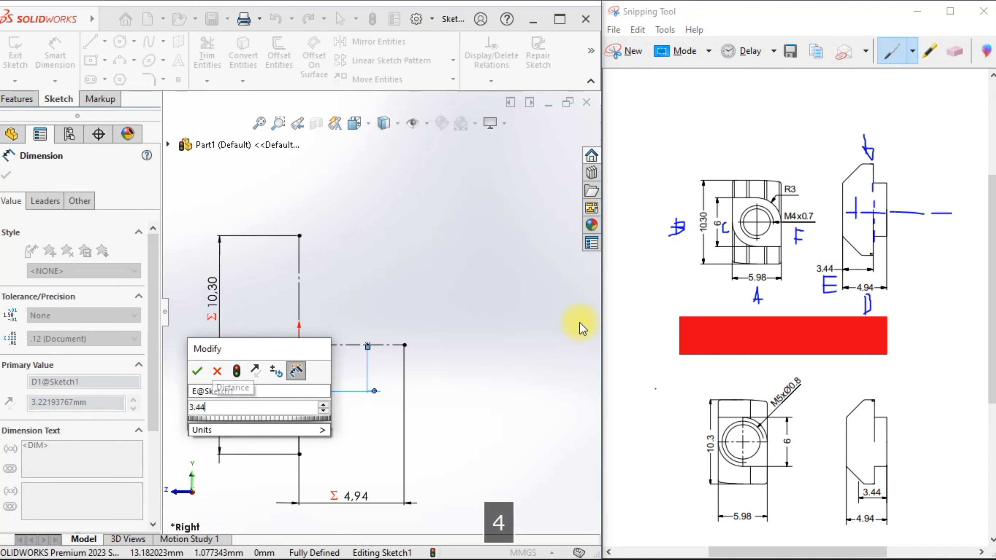
key("Return")
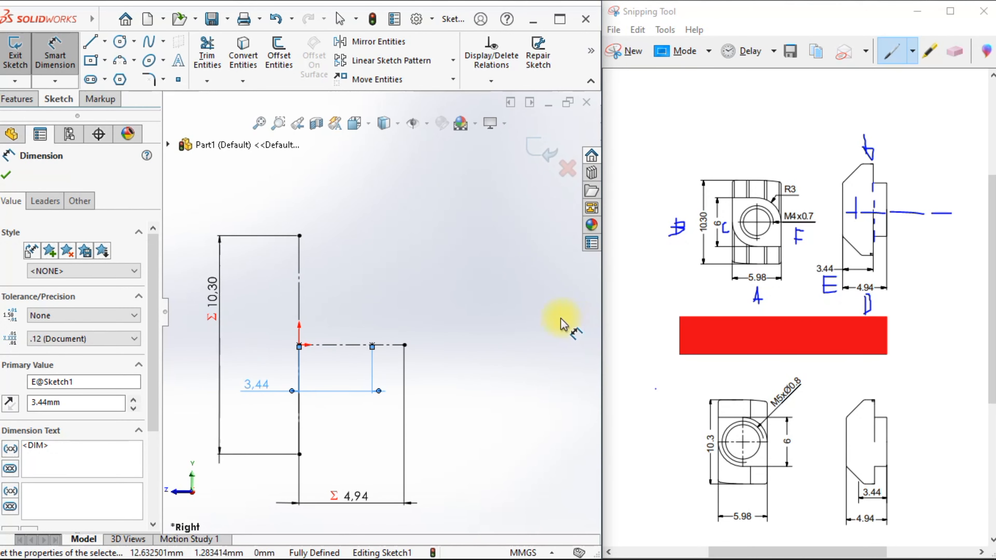
right_click(488, 311)
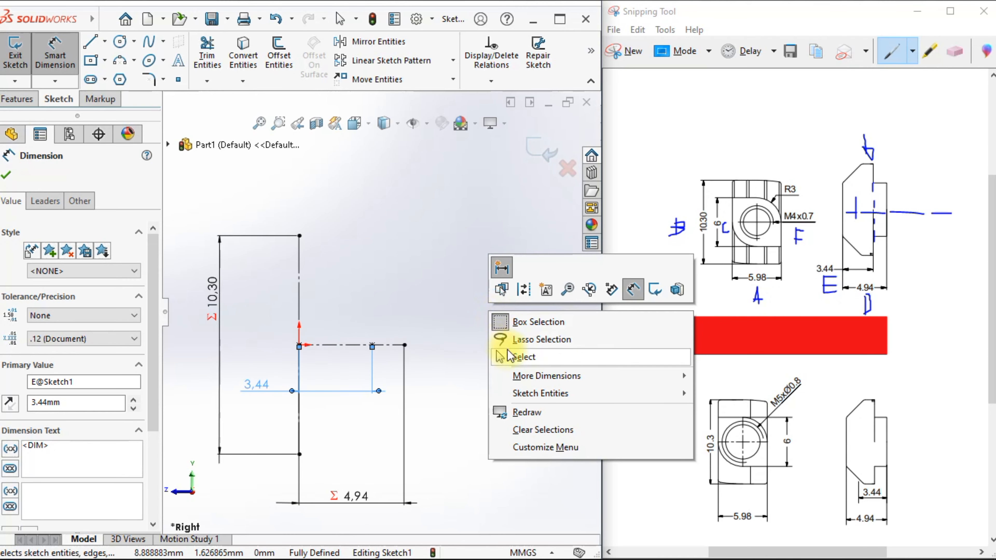
left_click(510, 356)
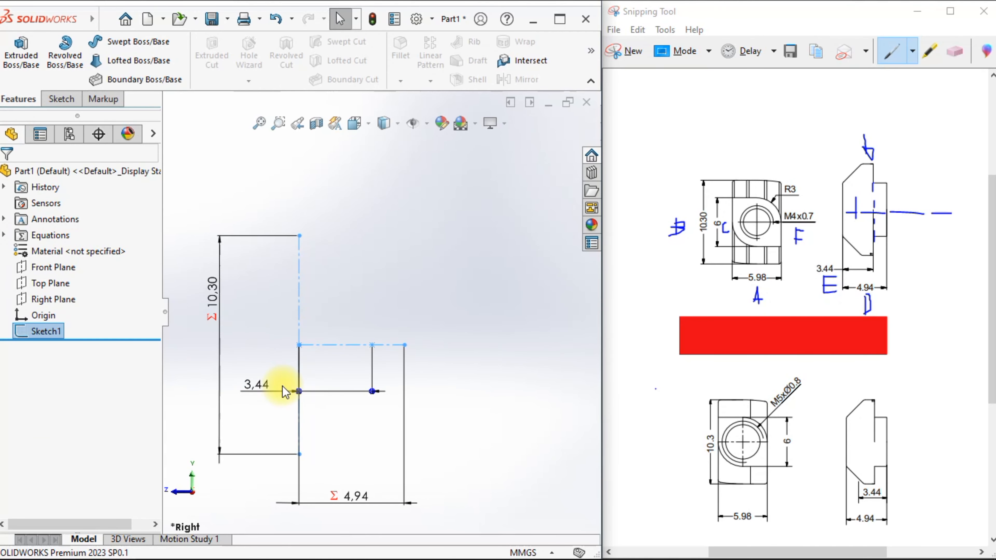
Step: Link the origin-to-point distance dimension to global variable E
double_click(253, 385)
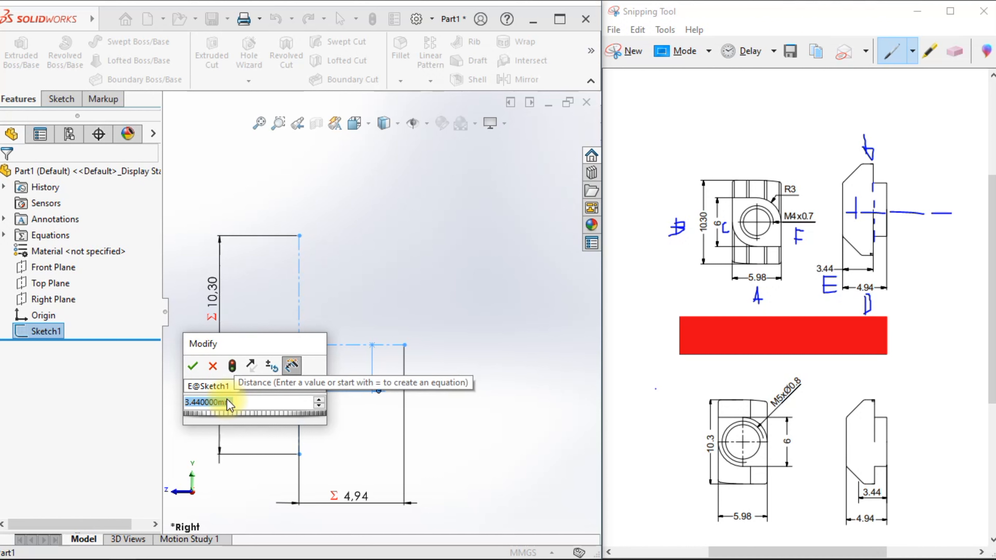
type("=")
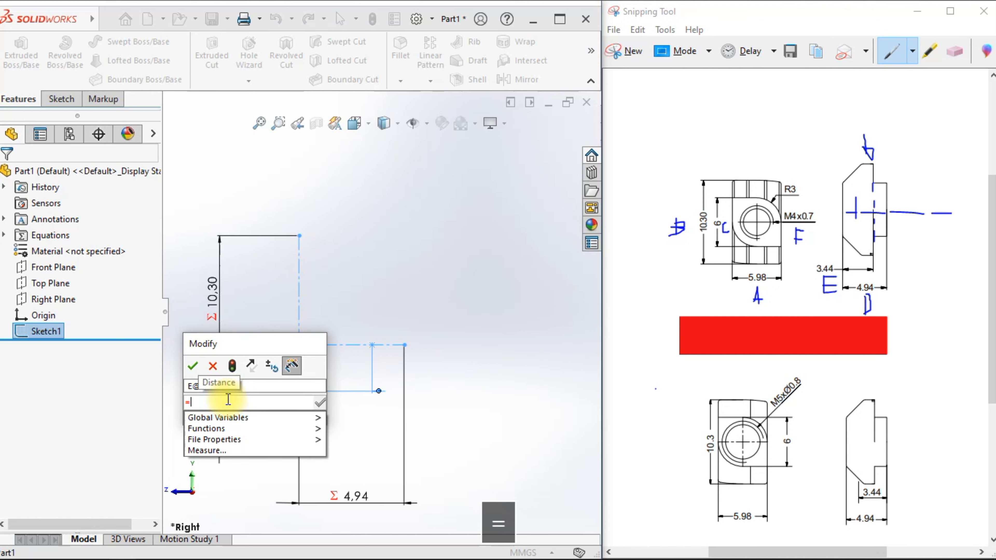
mouse_move(239, 417)
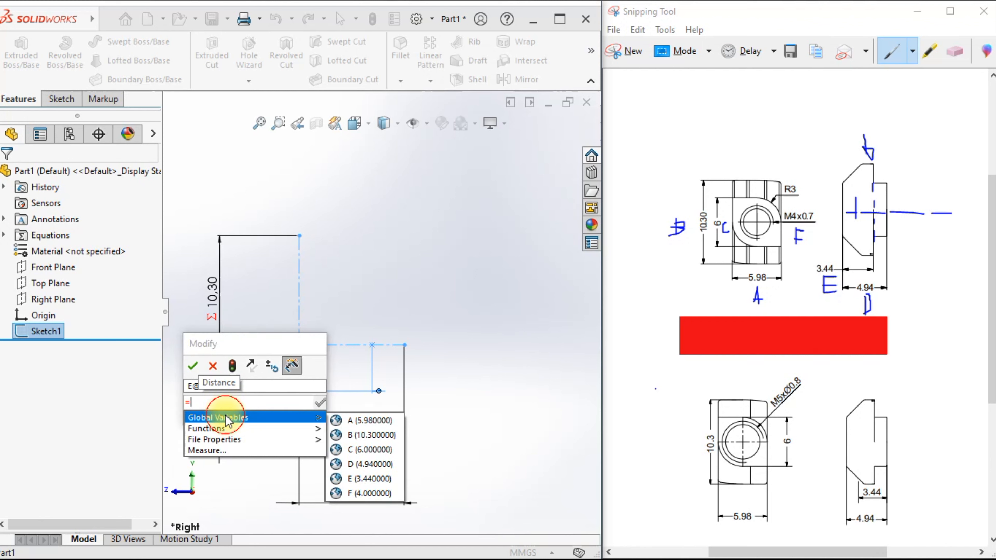
left_click(354, 478)
left_click(192, 366)
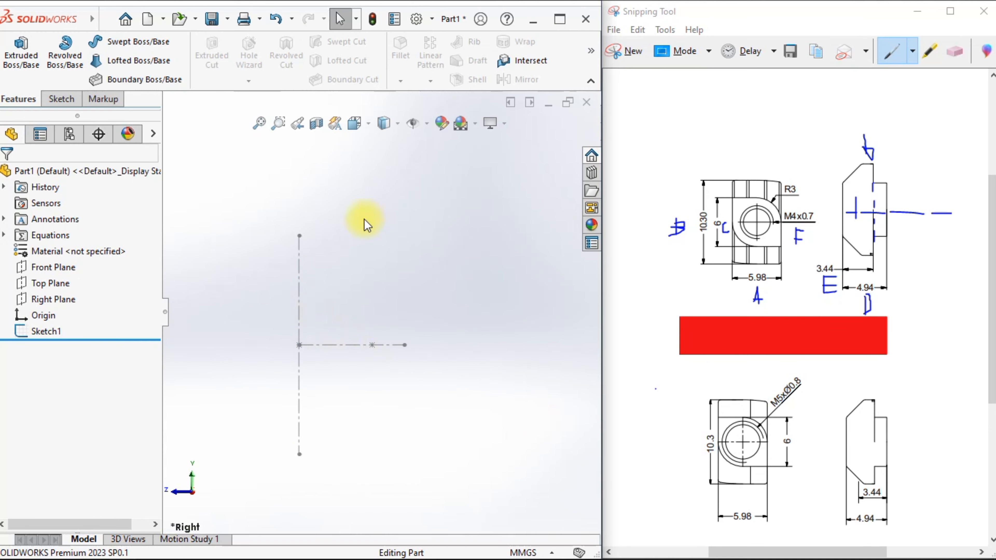
Step: Reopen Sketch1 and draw a vertical midpoint line about 6.7 mm long, centred on the sketch point
right_click(49, 331)
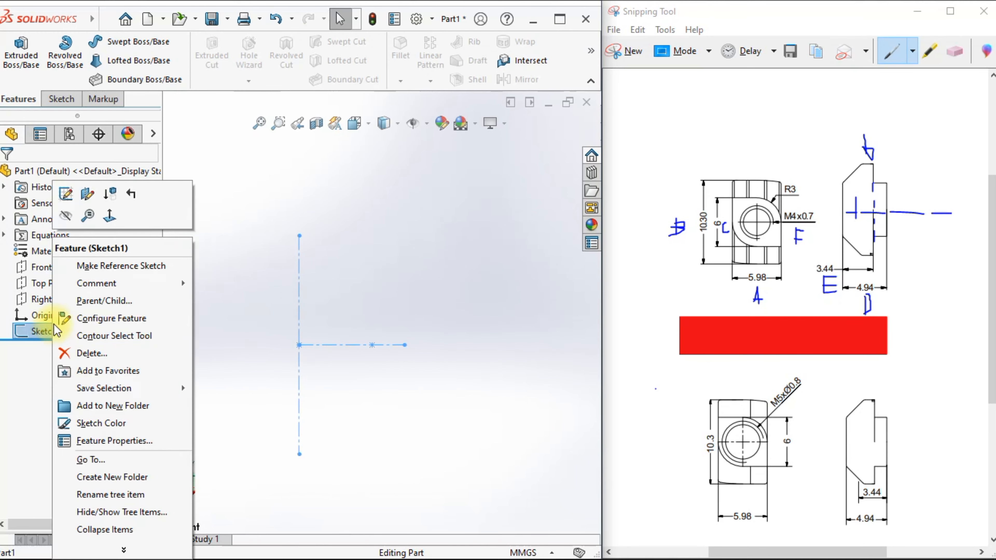
left_click(65, 200)
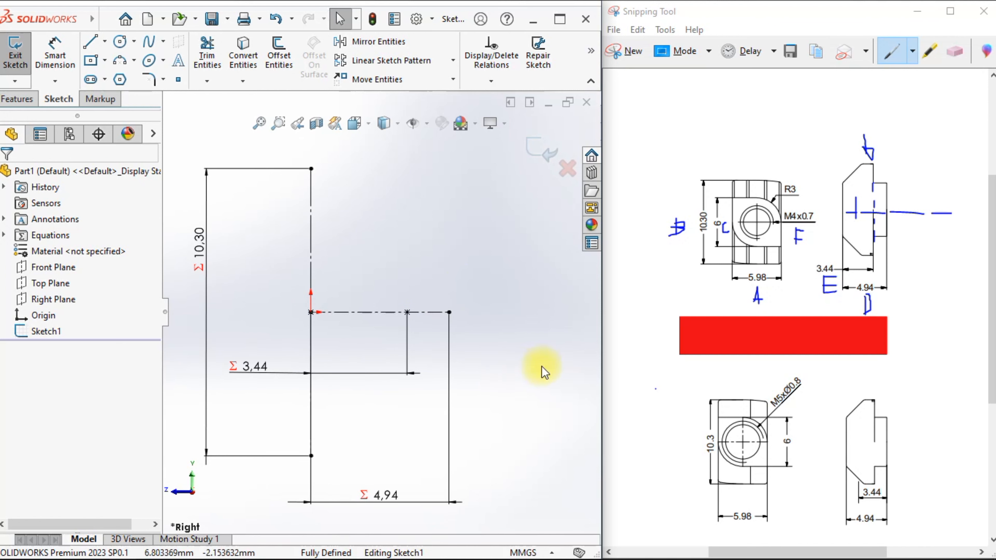
left_click(105, 43)
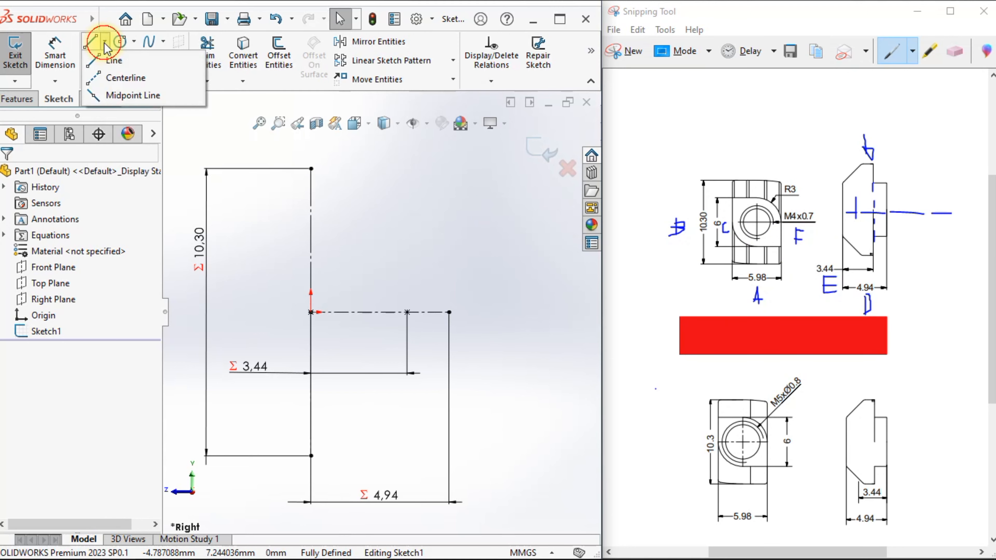
left_click(118, 94)
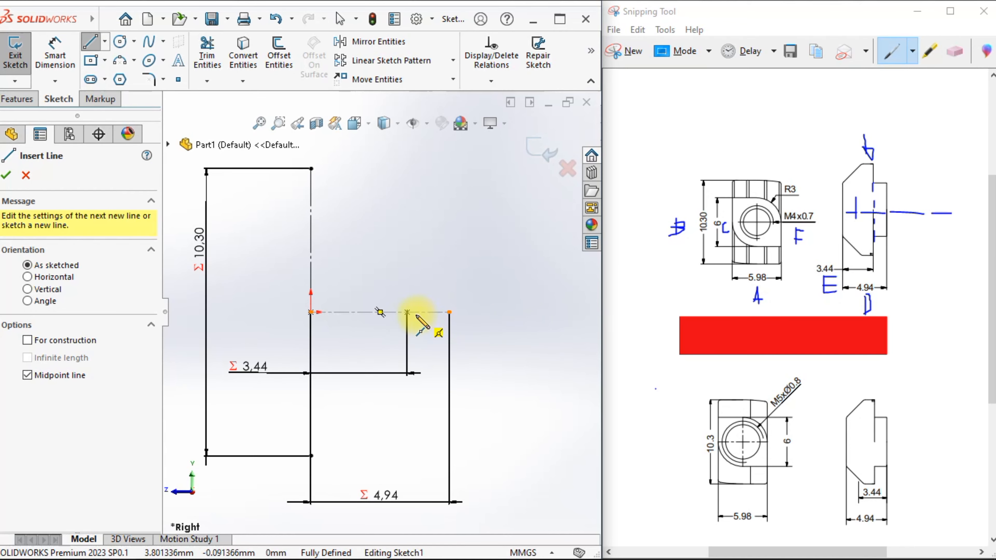
left_click(407, 313)
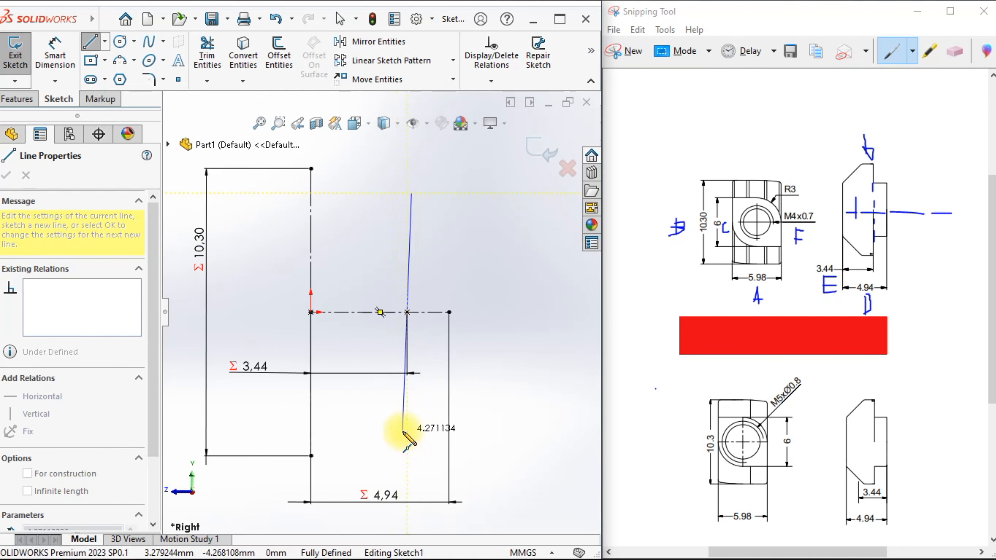
left_click(407, 406)
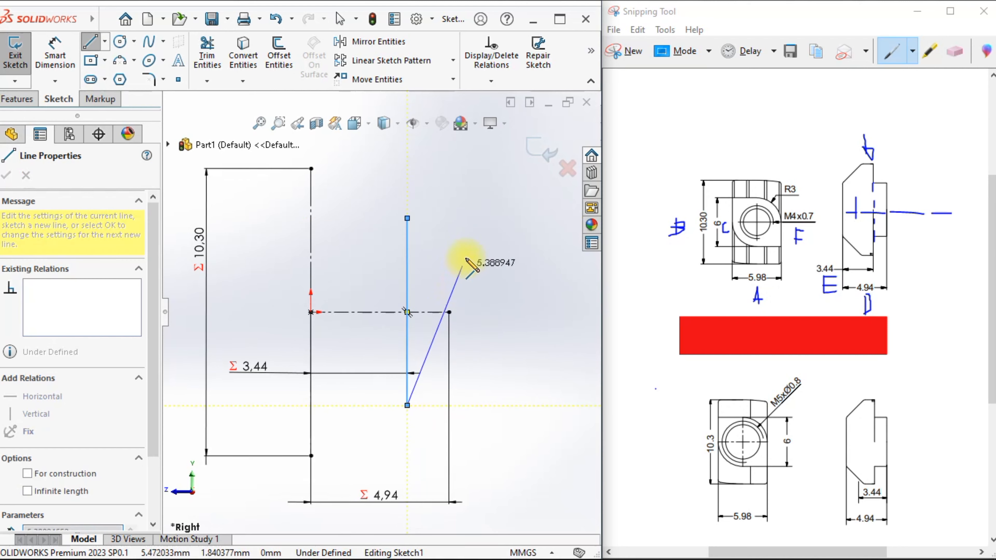
right_click(480, 235)
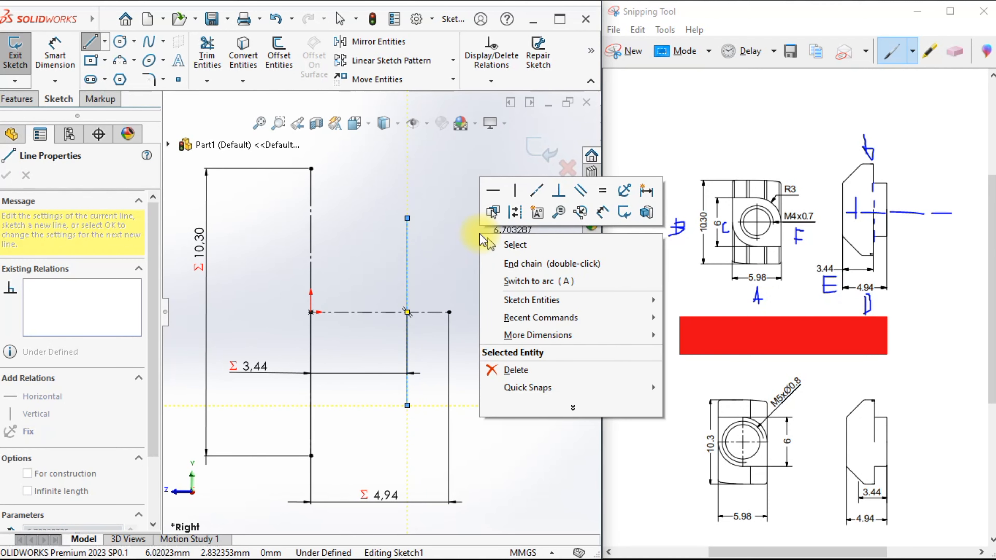
left_click(501, 245)
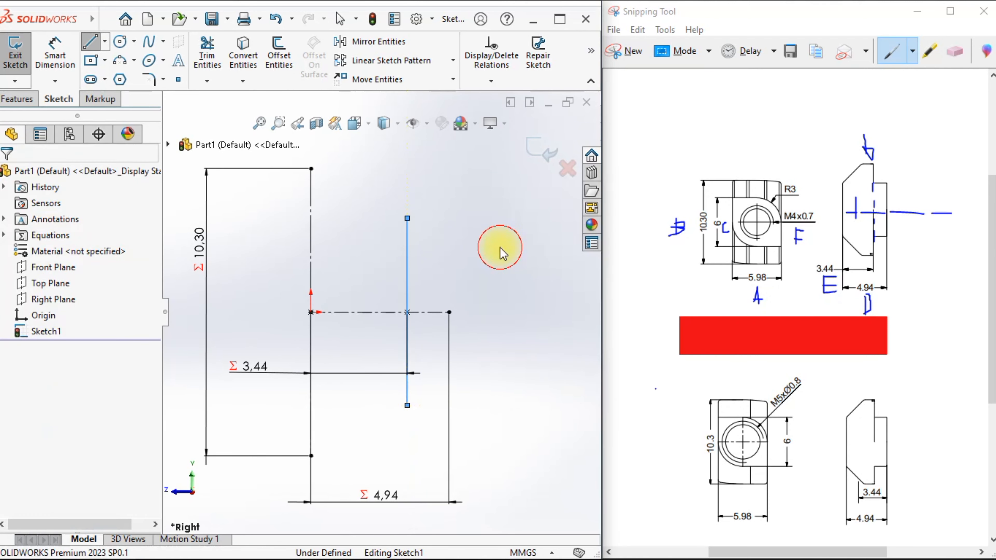
Step: Dimension the length of the solid vertical line and link it to global variable B
left_click(407, 239)
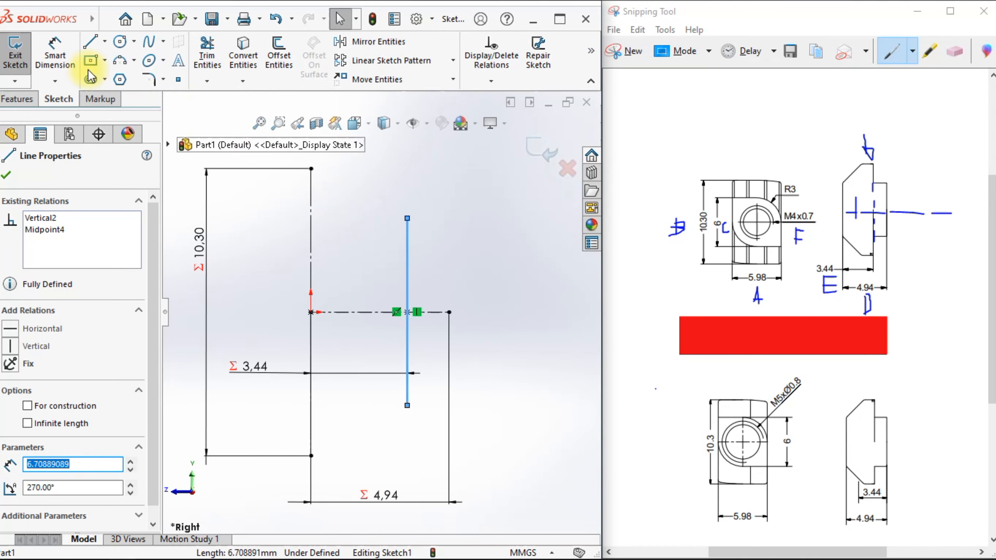
left_click(72, 60)
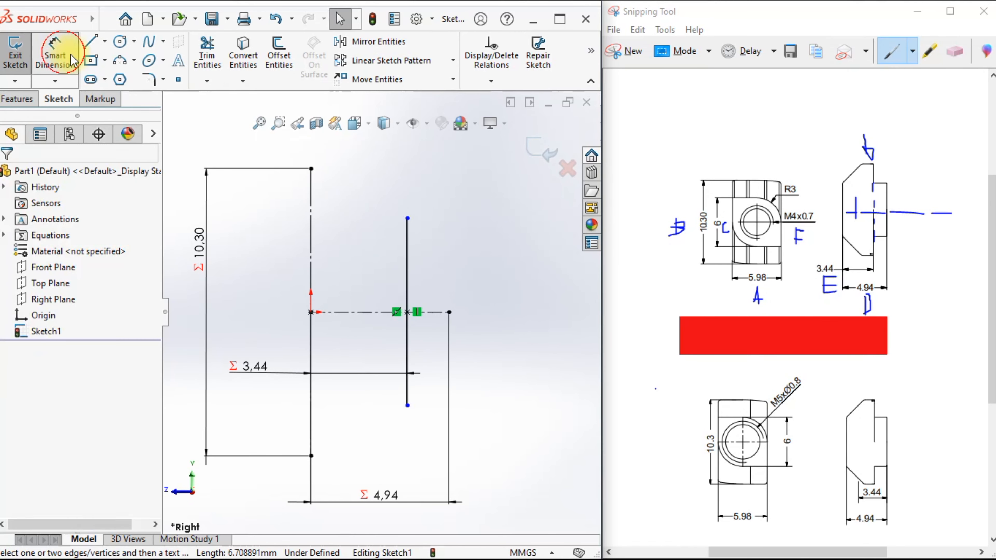
left_click(406, 248)
left_click(545, 409)
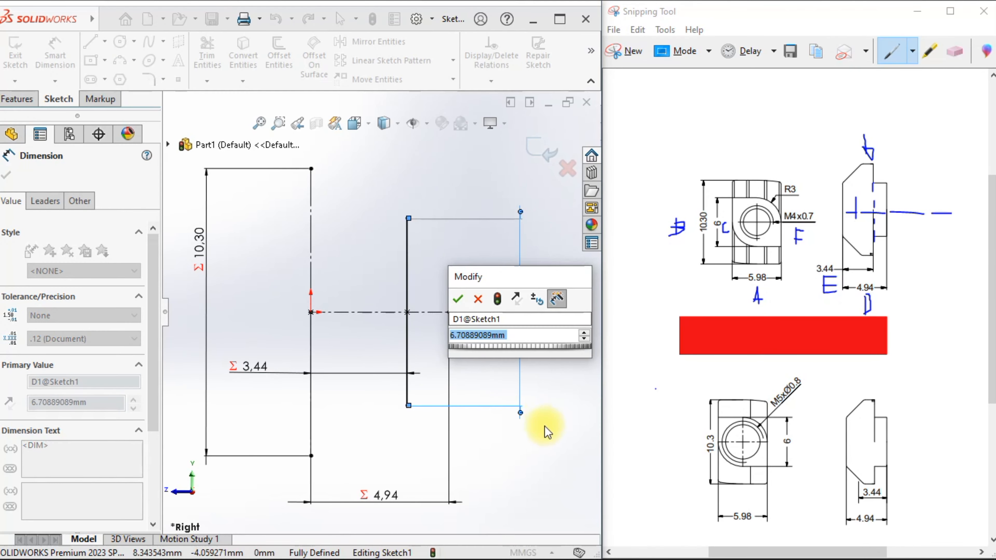
type("=")
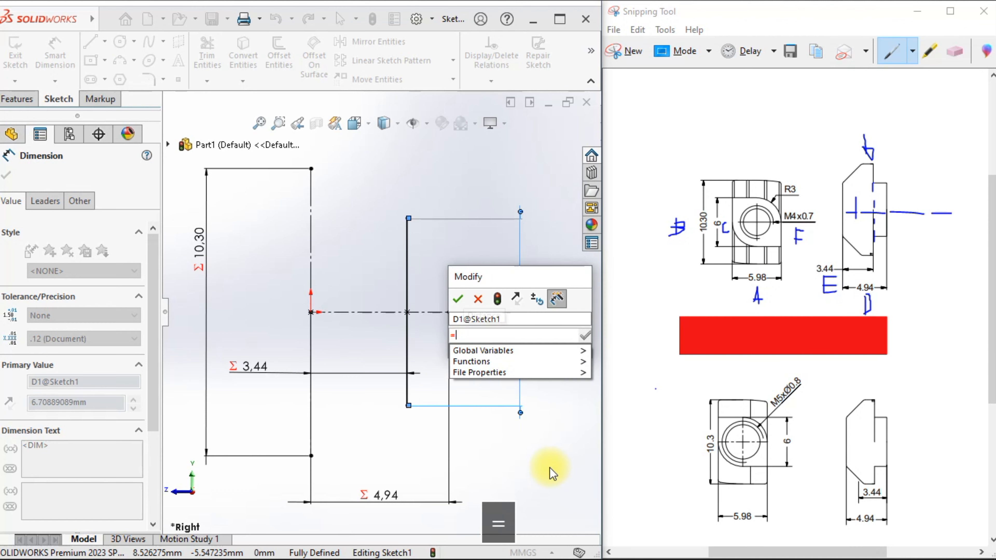
mouse_move(531, 353)
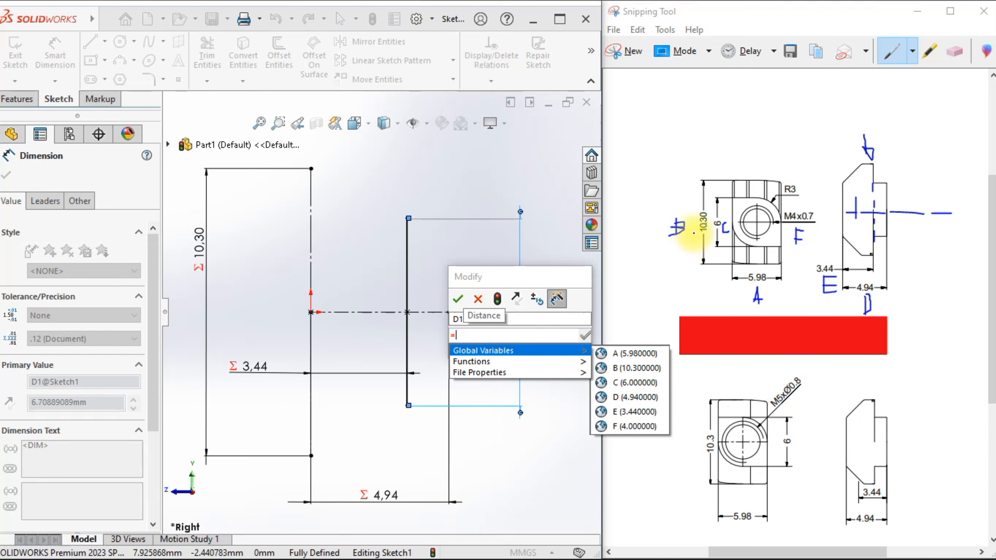
left_click(639, 368)
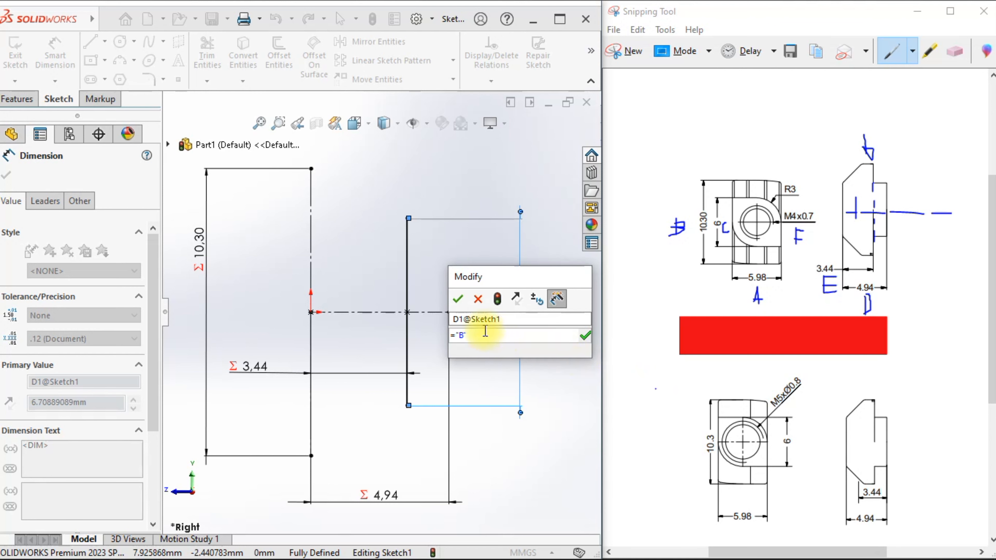
Step: Try to name the solid vertical line's length dimension B
left_click(465, 319)
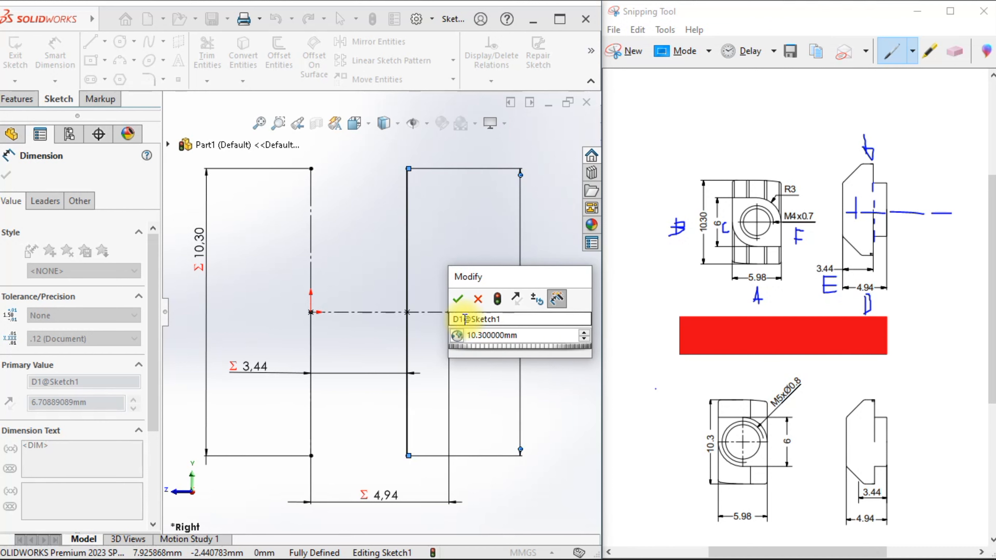
left_click(465, 319)
type("B")
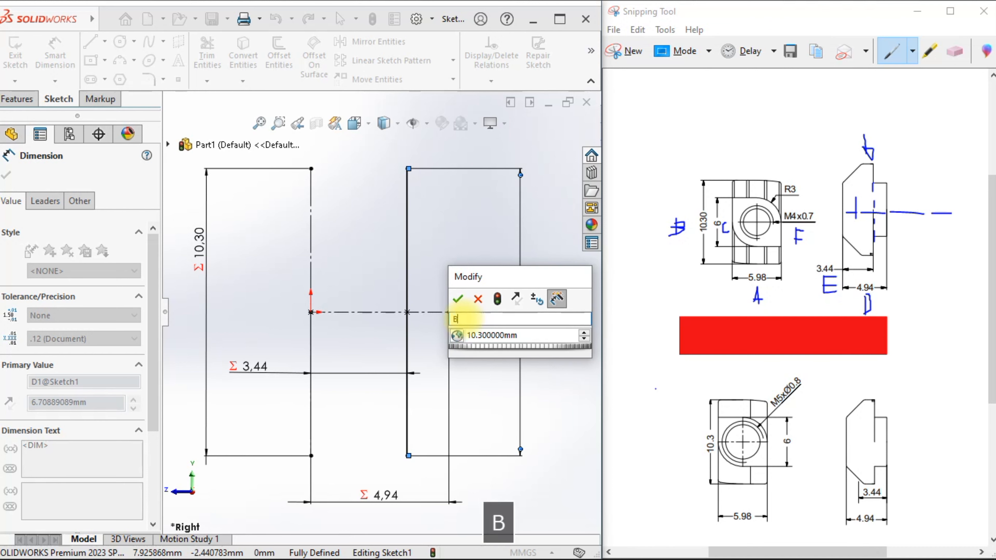
left_click(457, 299)
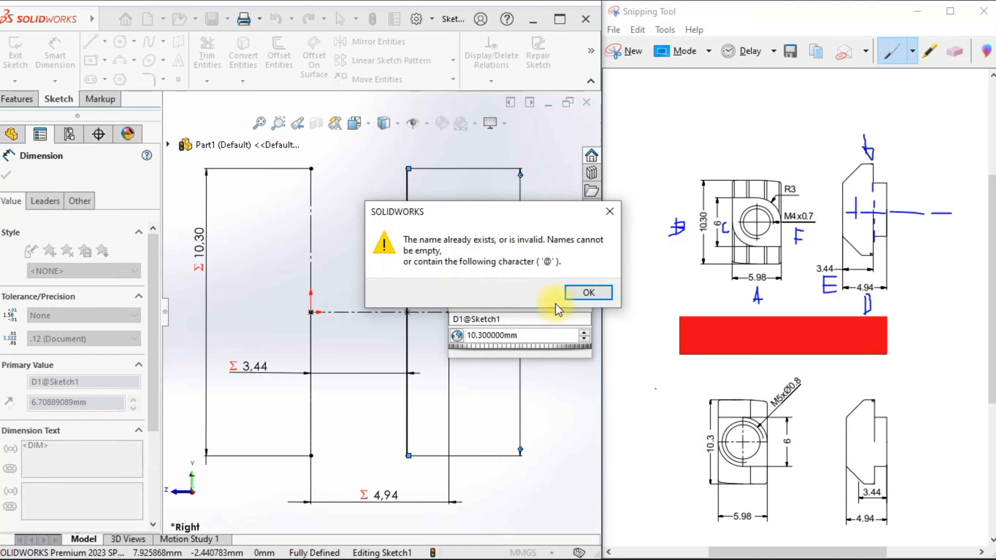
left_click(588, 293)
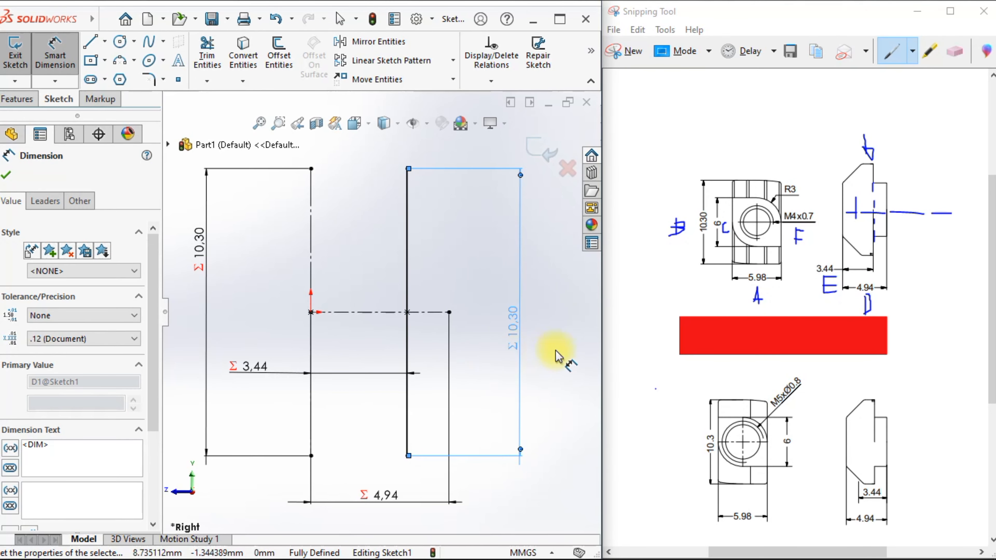
double_click(513, 328)
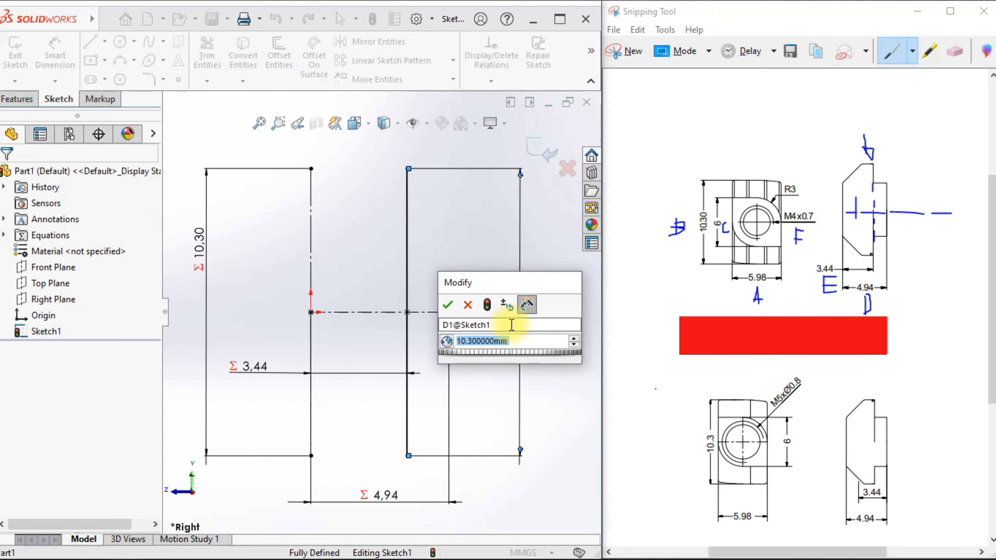
left_click(466, 307)
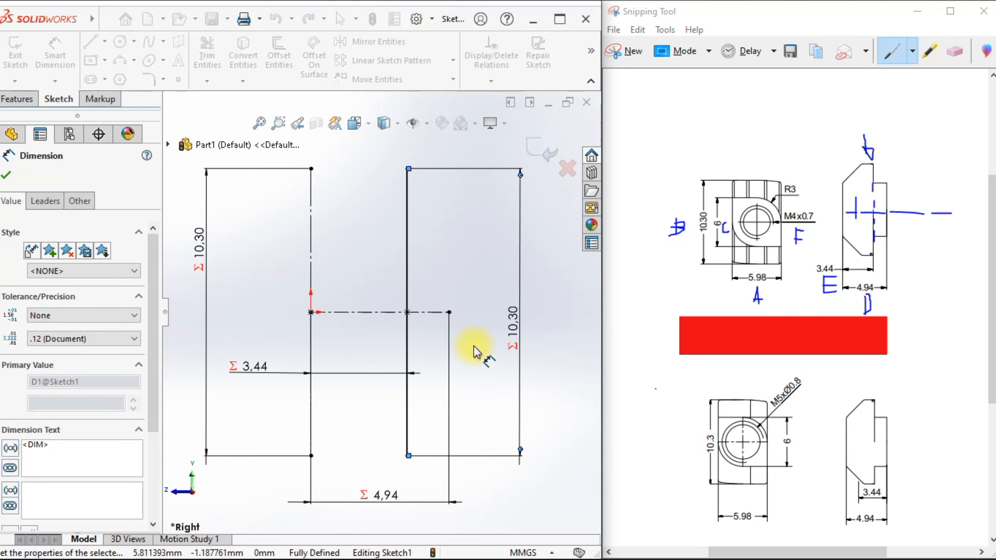
Step: Reopen the solid vertical line's length dimension to check its name, and delete that dimension
double_click(514, 329)
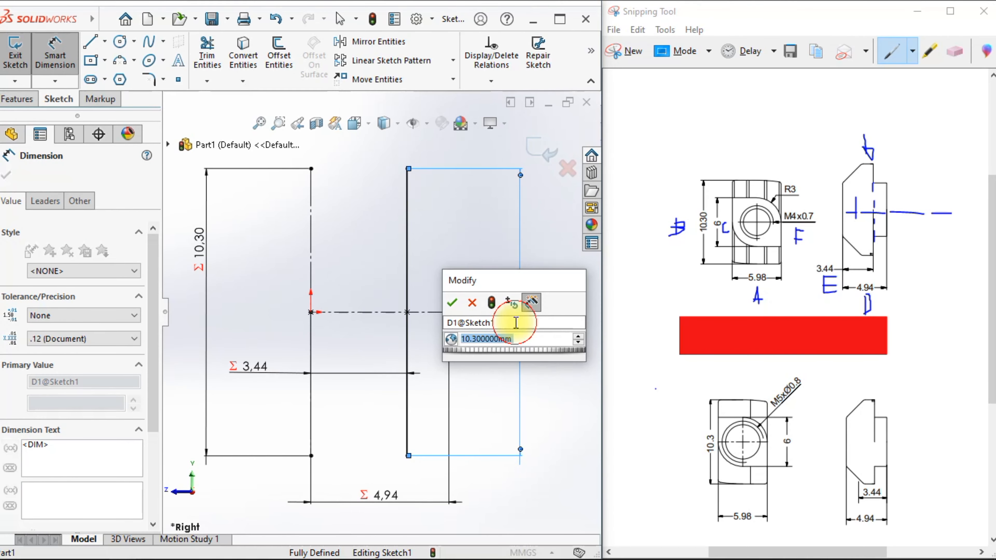
left_click(453, 322)
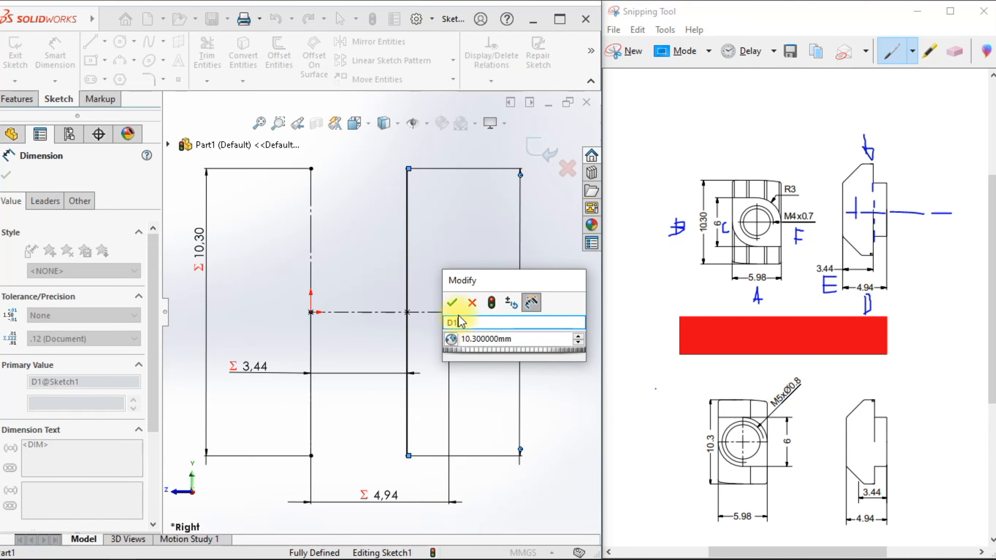
left_click(452, 302)
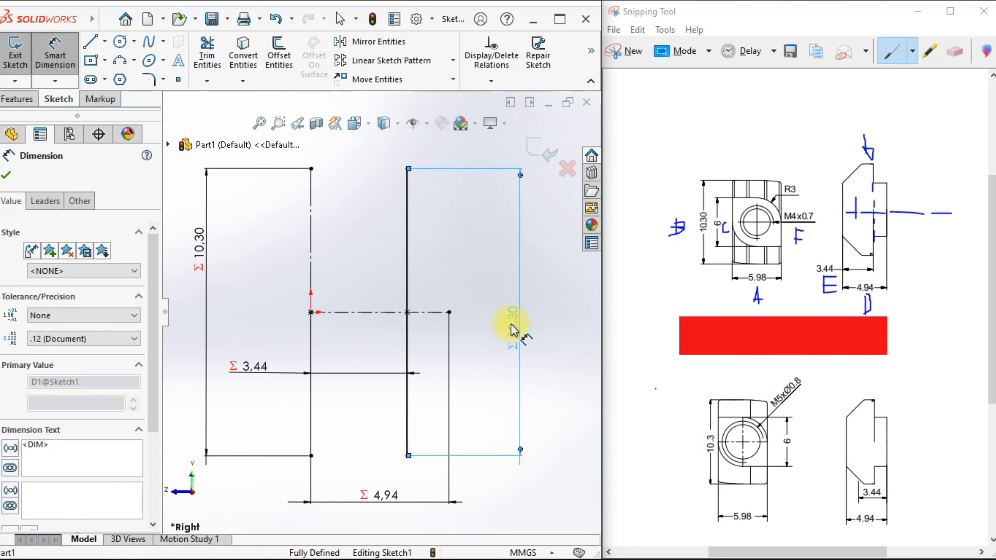
key("Delete")
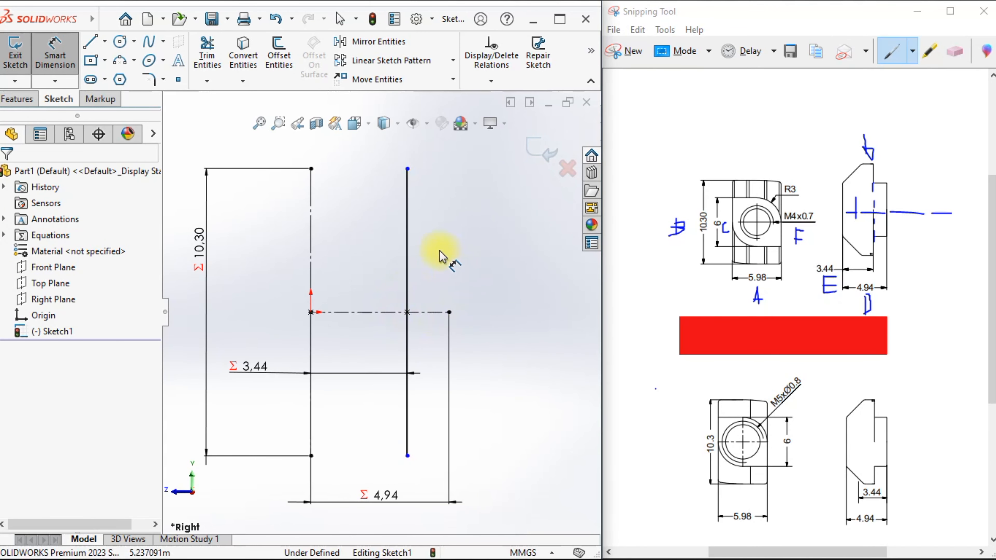
Step: Dimension the solid vertical line's length again and set it equal to the vertical centerline's length dimension by equation
left_click(408, 248)
left_click(495, 292)
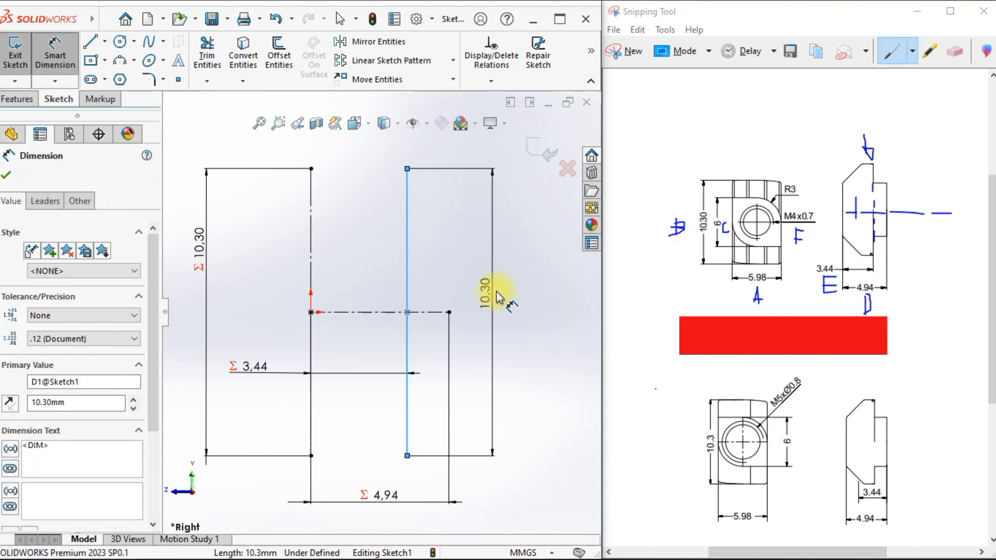
type("=")
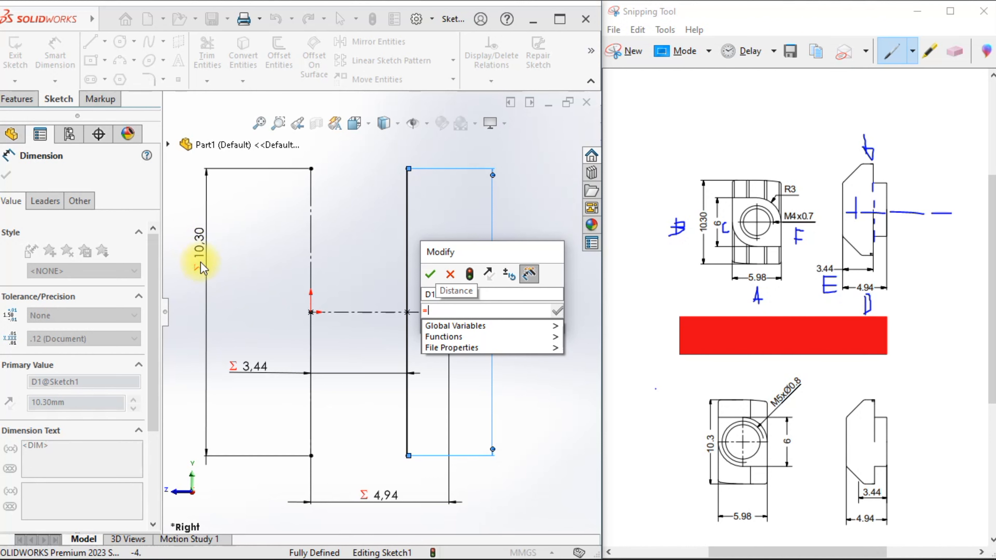
left_click(204, 242)
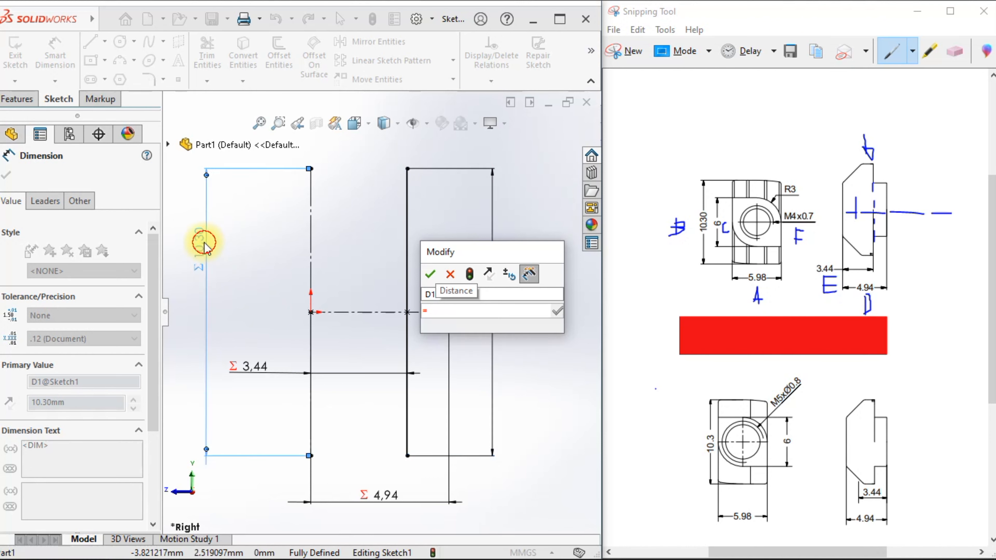
left_click(430, 275)
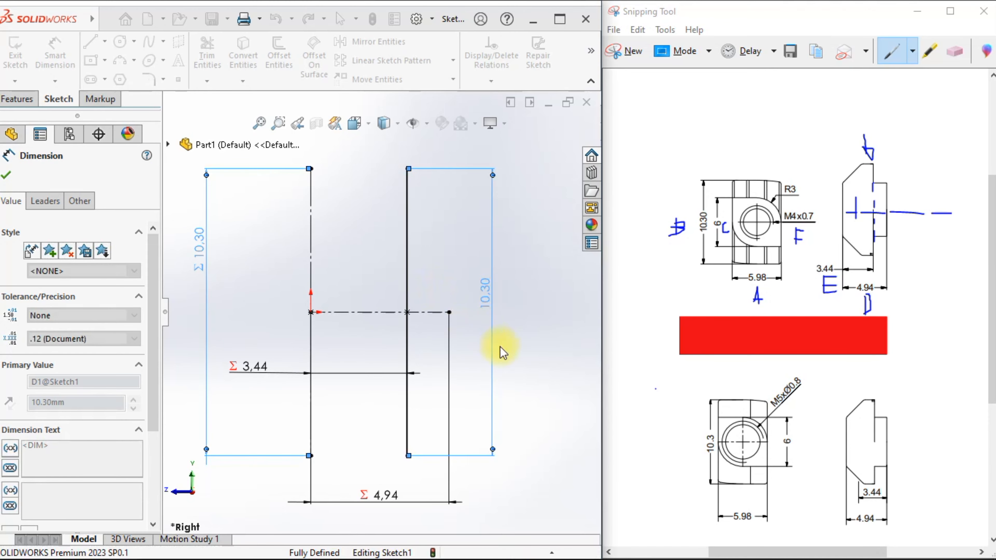
key("Escape")
right_click(527, 305)
left_click(535, 347)
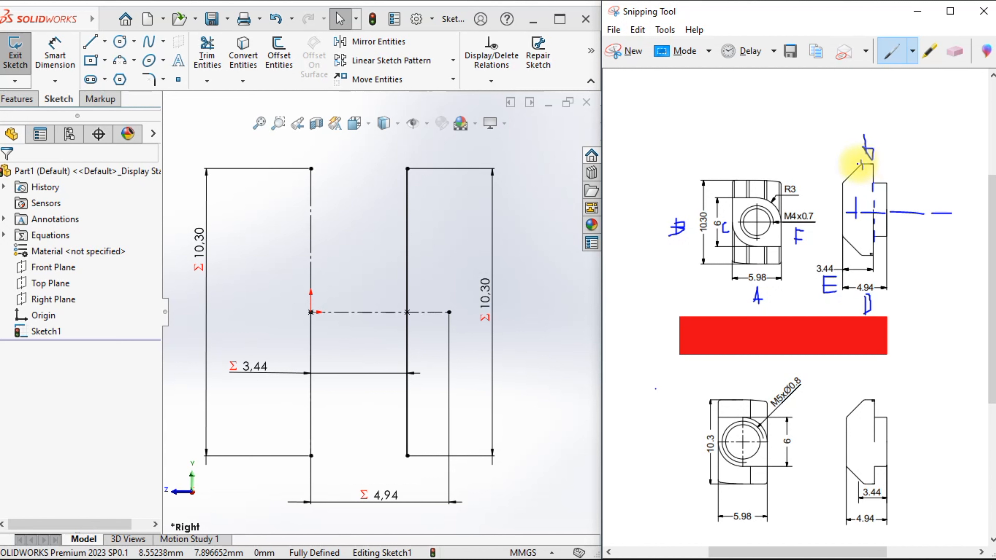
Step: Draw a horizontal line about 1.49 mm long from the solid vertical line's upper end, continuing with a sloping line down to the vertical centerline
left_click(83, 44)
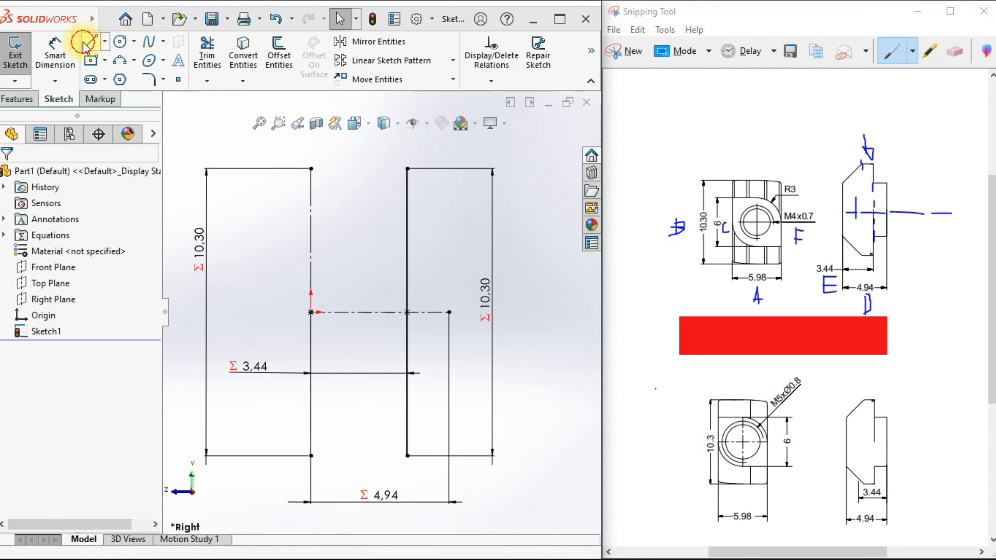
left_click(407, 168)
left_click(366, 168)
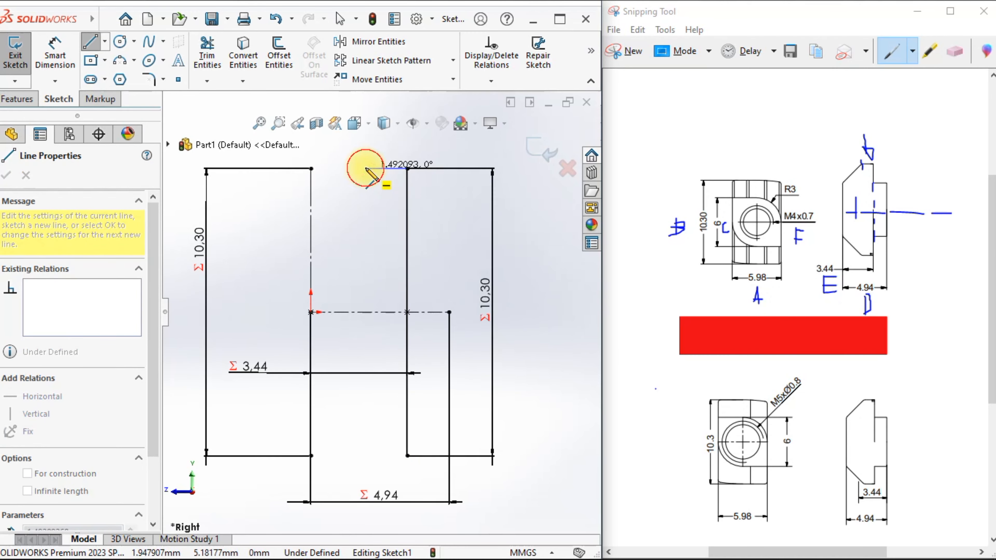
left_click(311, 228)
right_click(267, 196)
left_click(289, 209)
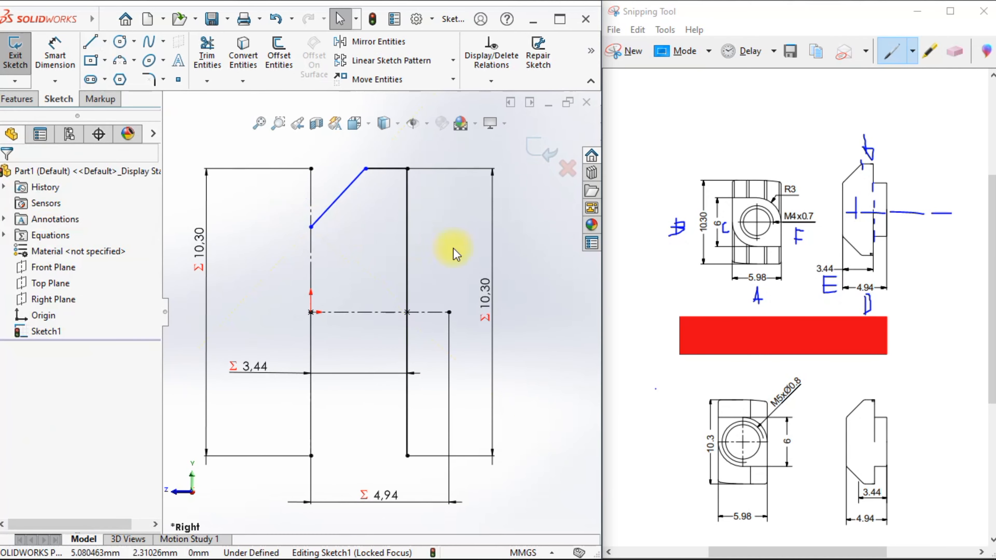
Step: Dimension the length of the short horizontal line at the top of the profile
left_click(53, 55)
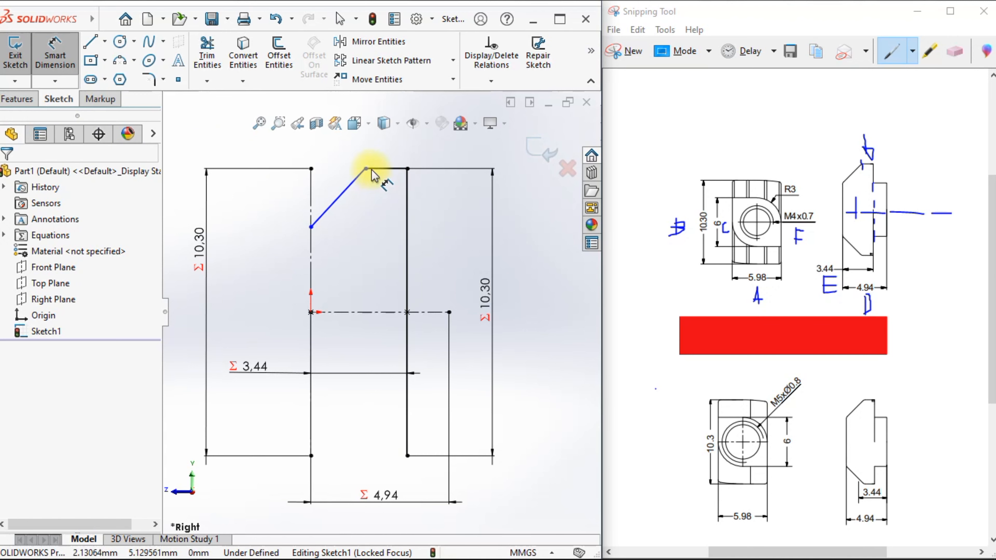
left_click(380, 169)
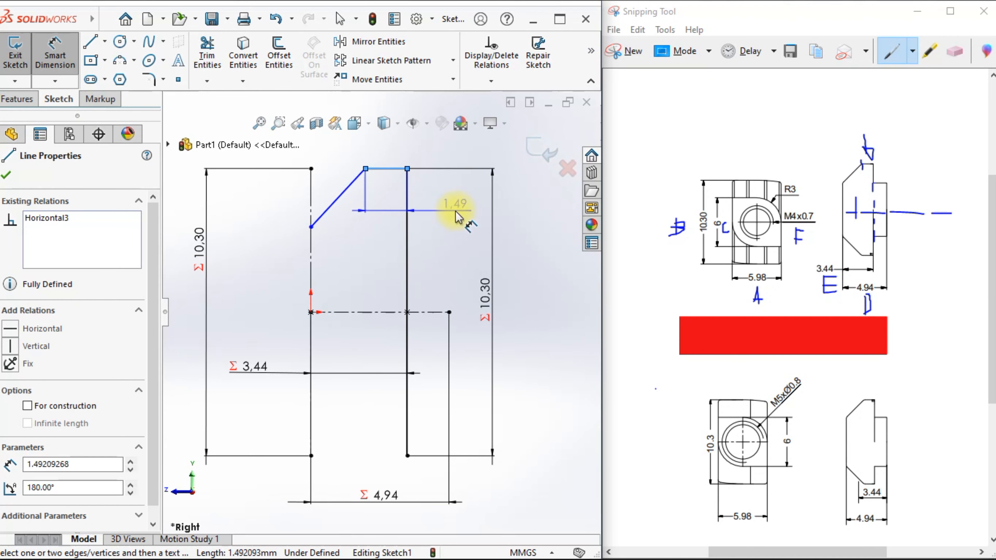
left_click(457, 213)
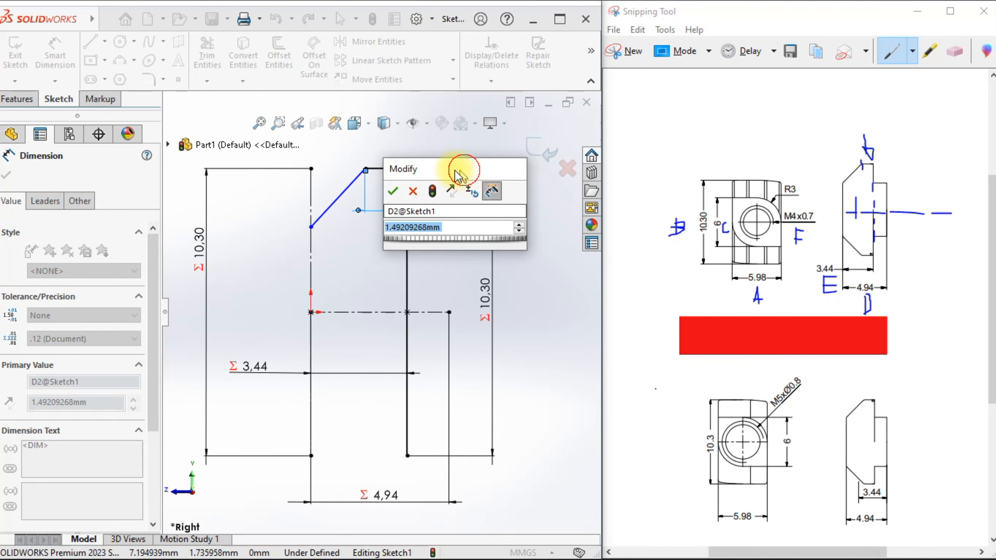
left_click_drag(462, 167, 405, 157)
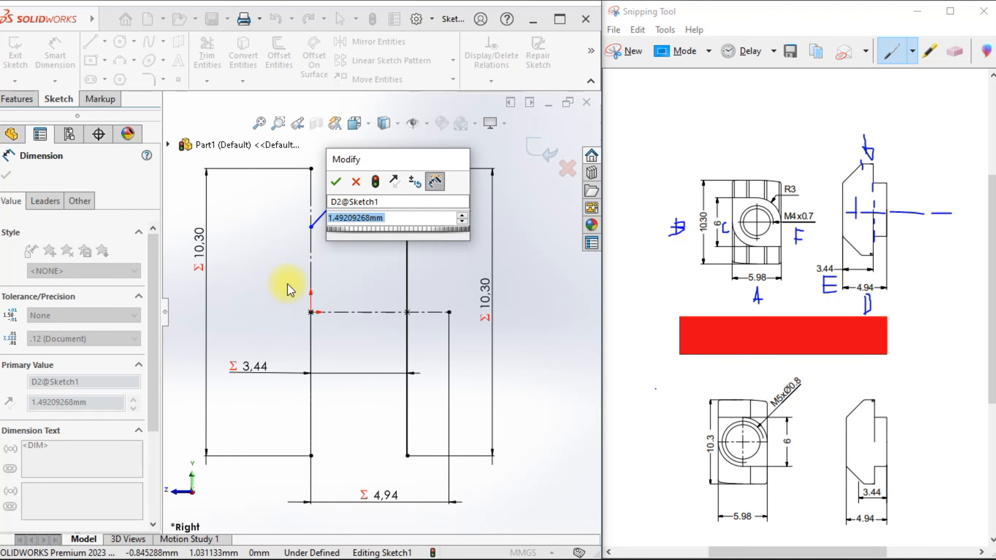
Step: Set the short horizontal line's length to the equation =("E"*30)/100 and place its dimension text slightly lower
type("=")
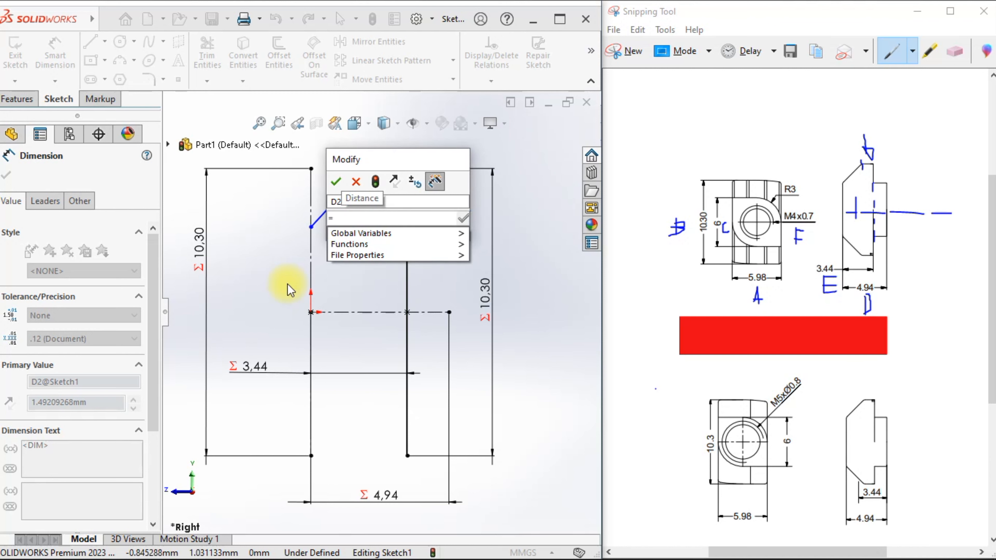
type("(")
key("Down")
key("Right")
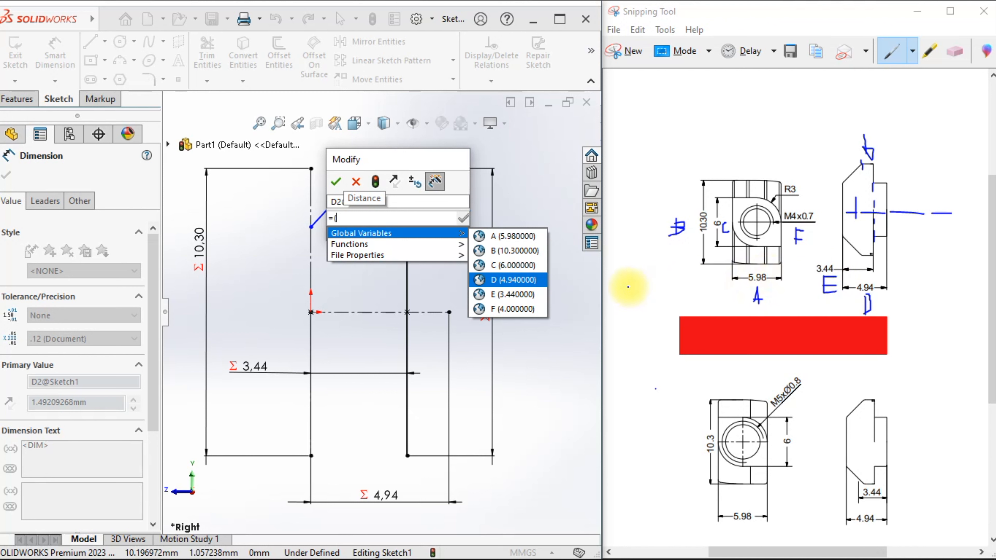
left_click(507, 297)
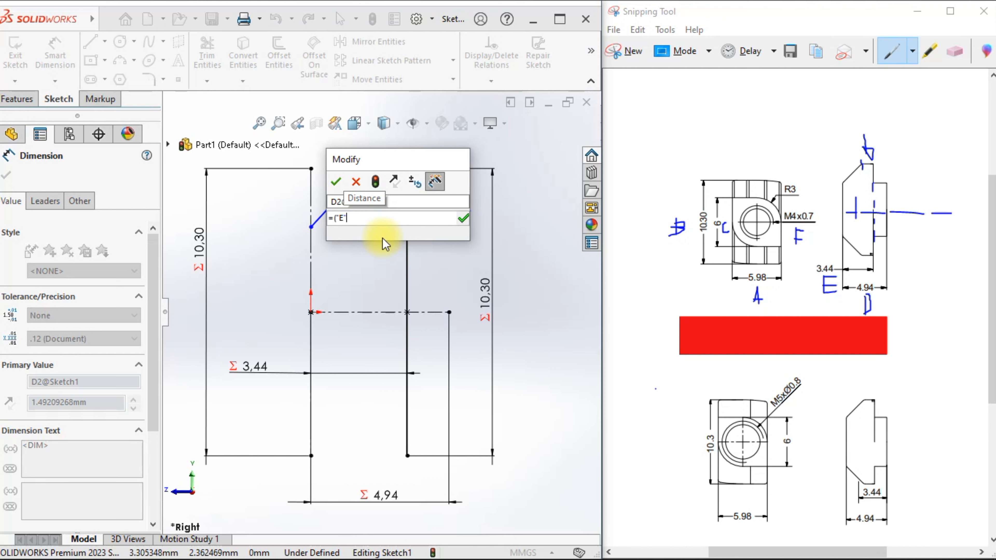
type("*3")
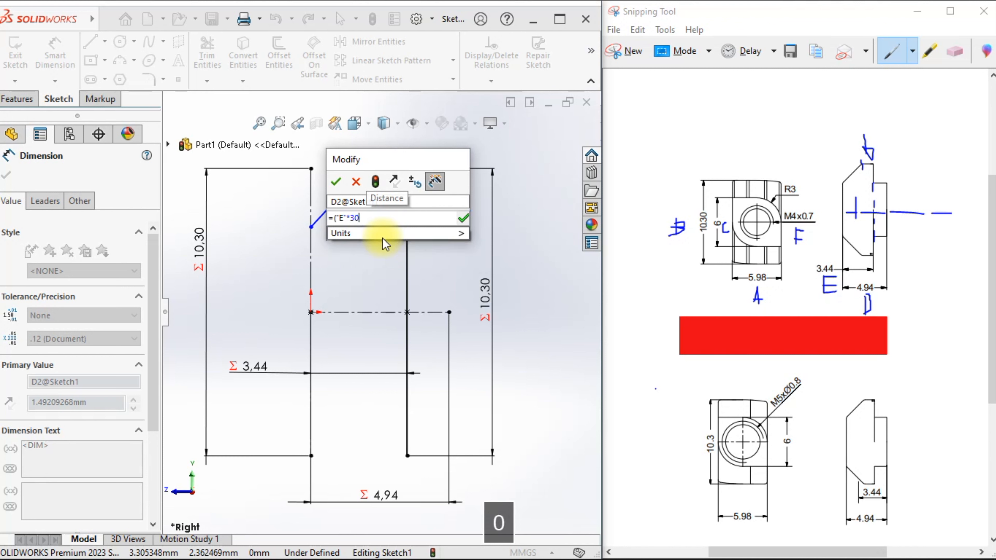
type("0)")
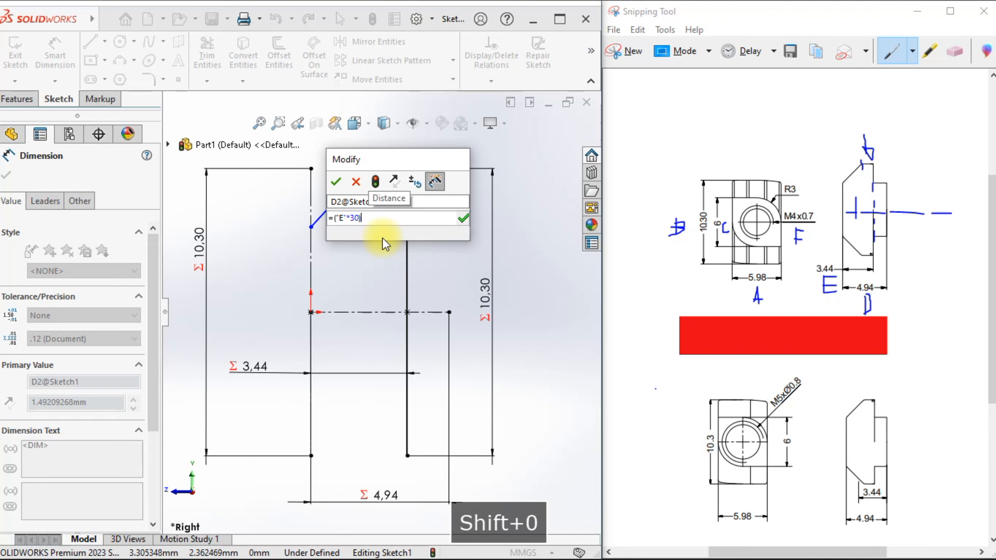
type("/")
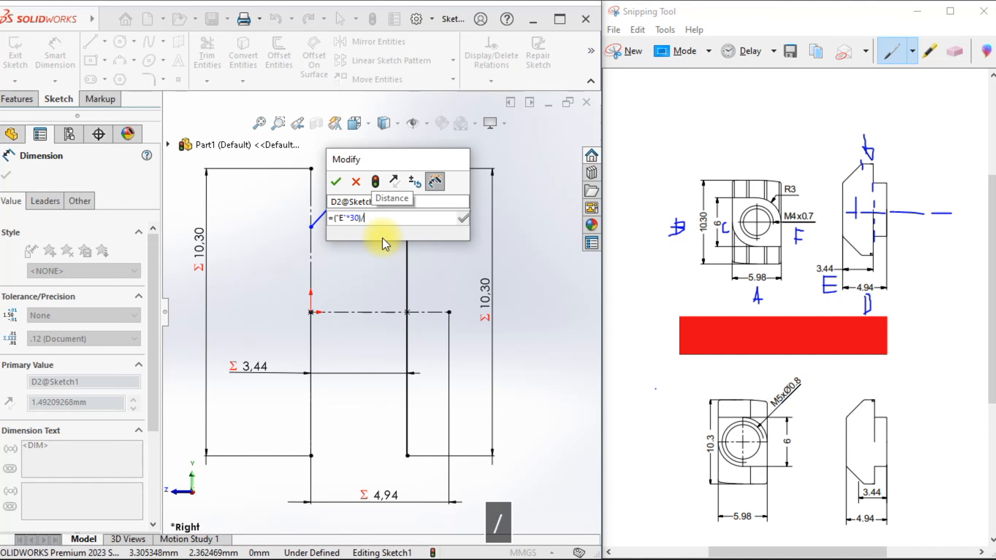
type("100")
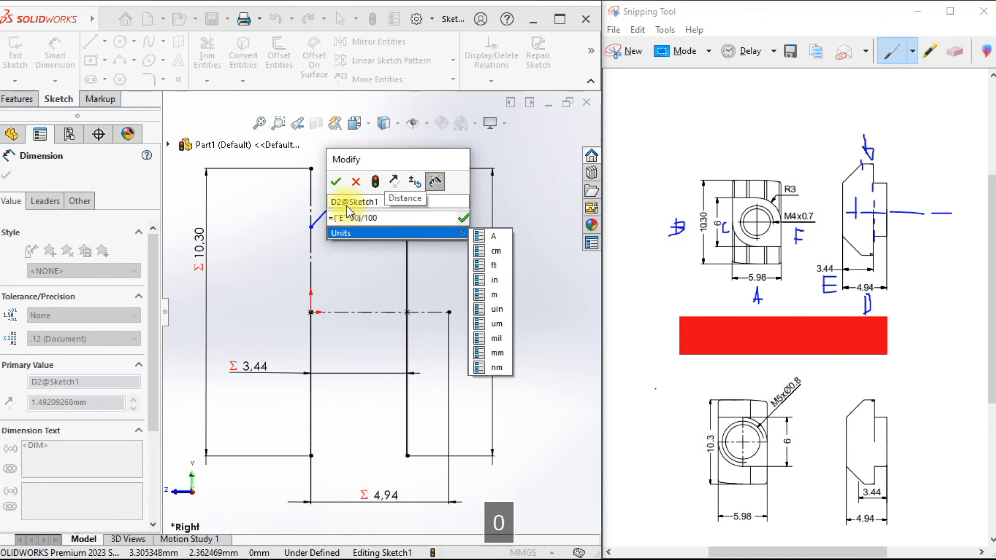
left_click(337, 182)
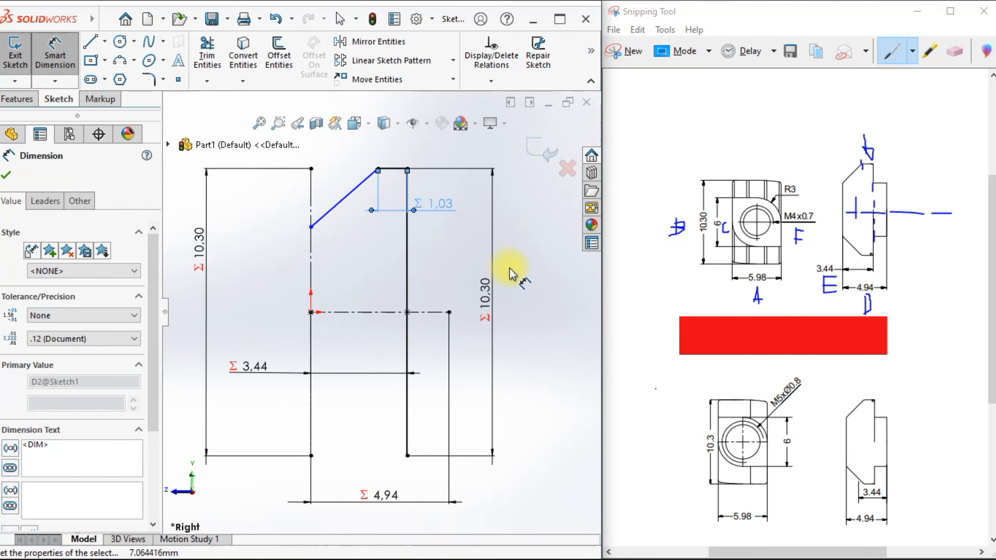
mouse_move(429, 214)
left_mouse_down()
mouse_move(426, 181)
mouse_move(422, 212)
left_mouse_up()
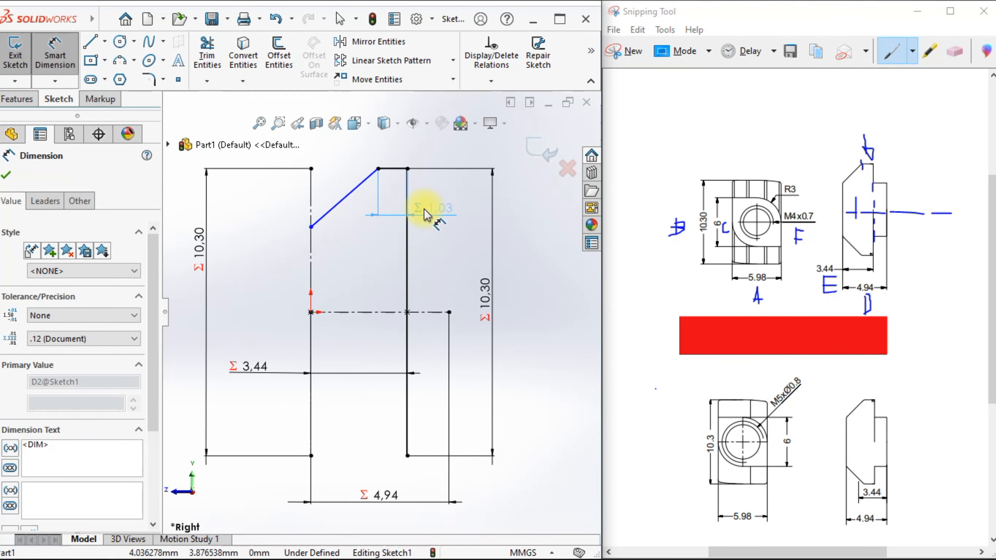
left_click(462, 246)
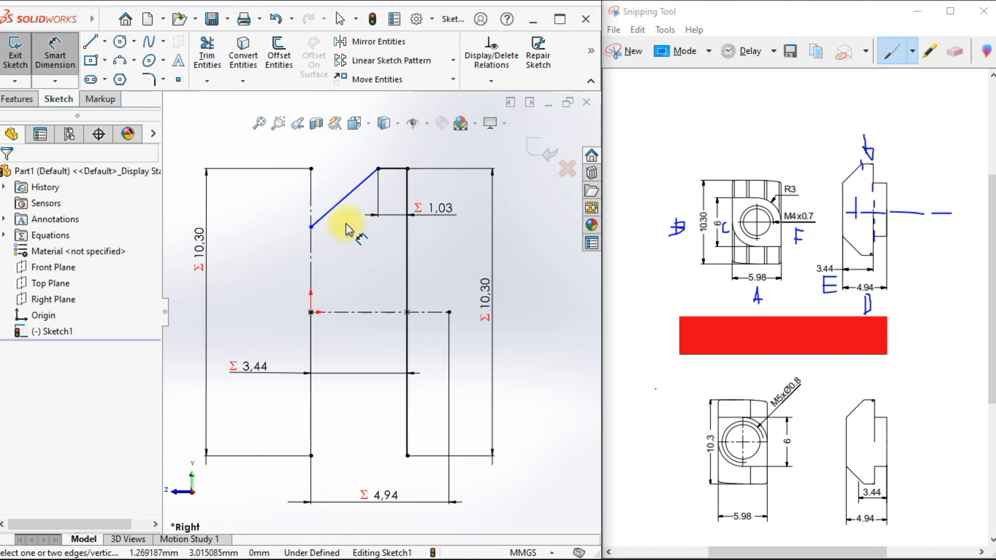
Step: Dimension the obtuse angle between the sloping line and the vertical centerline as 135°
left_click(341, 200)
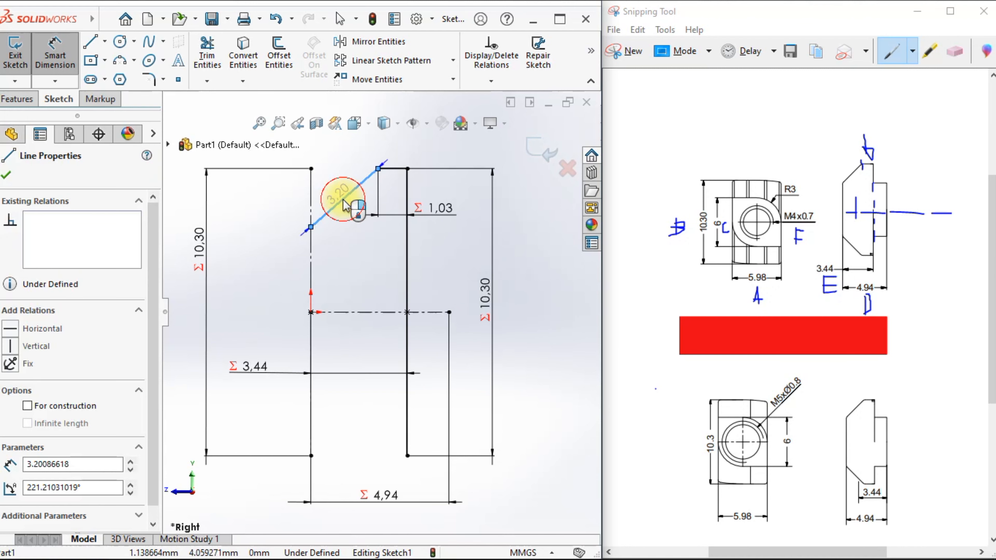
left_click(311, 270)
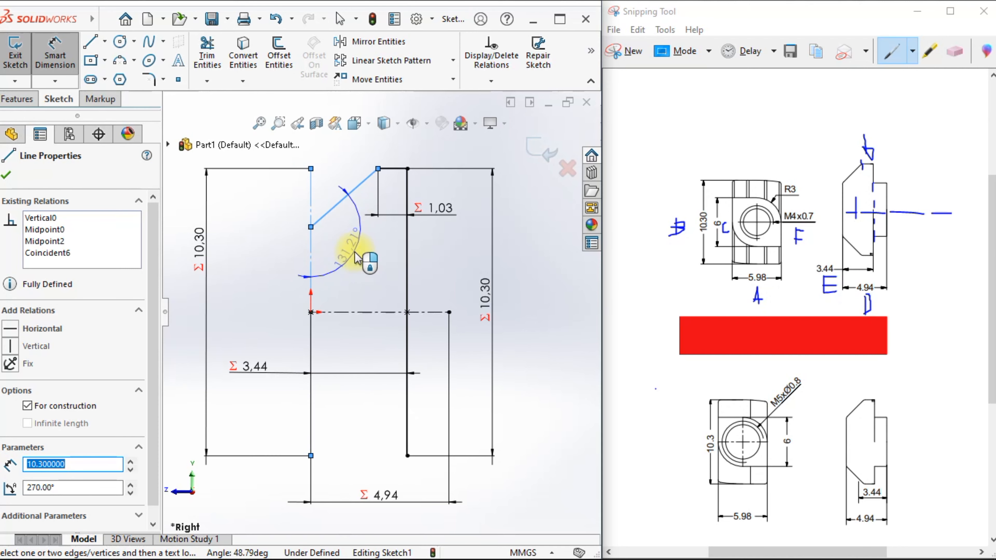
left_click(356, 260)
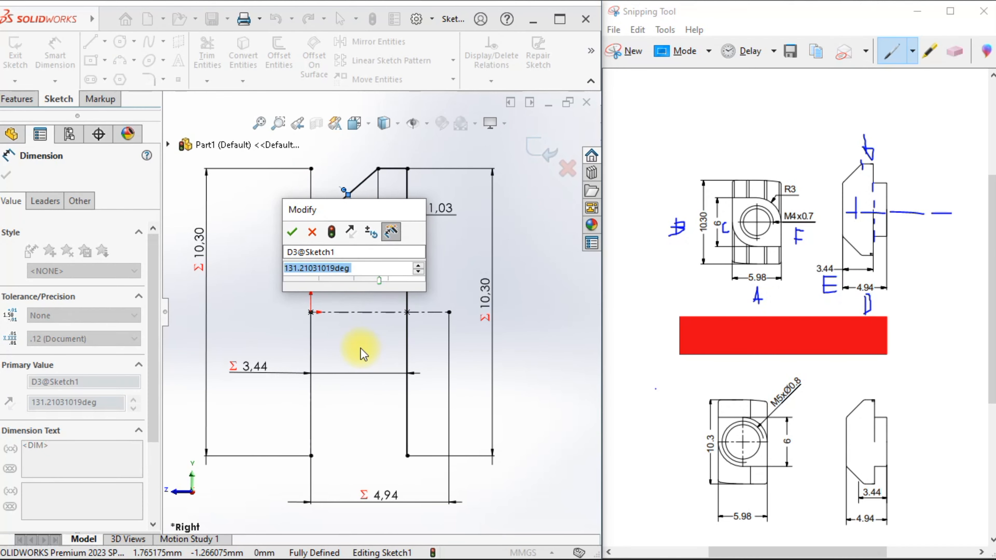
type("135")
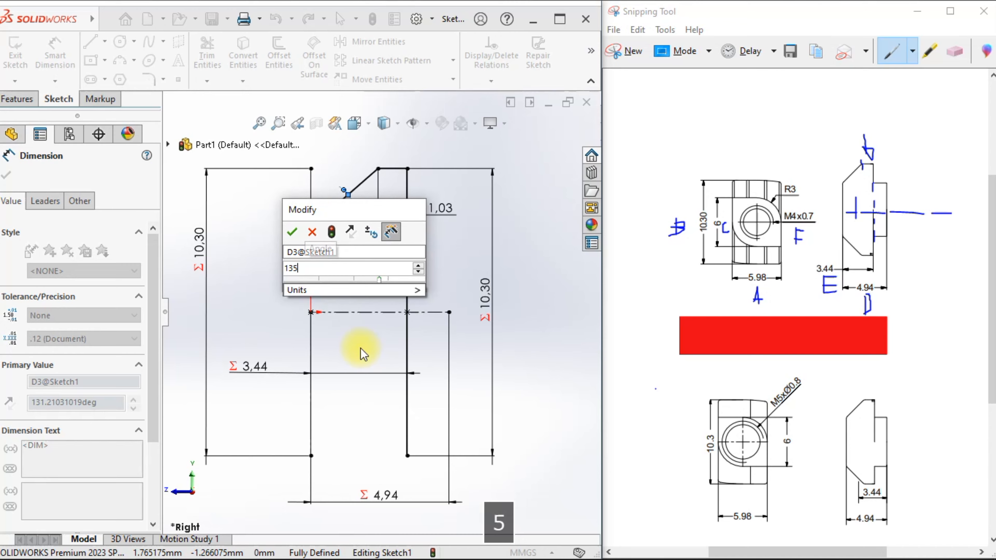
key("Return")
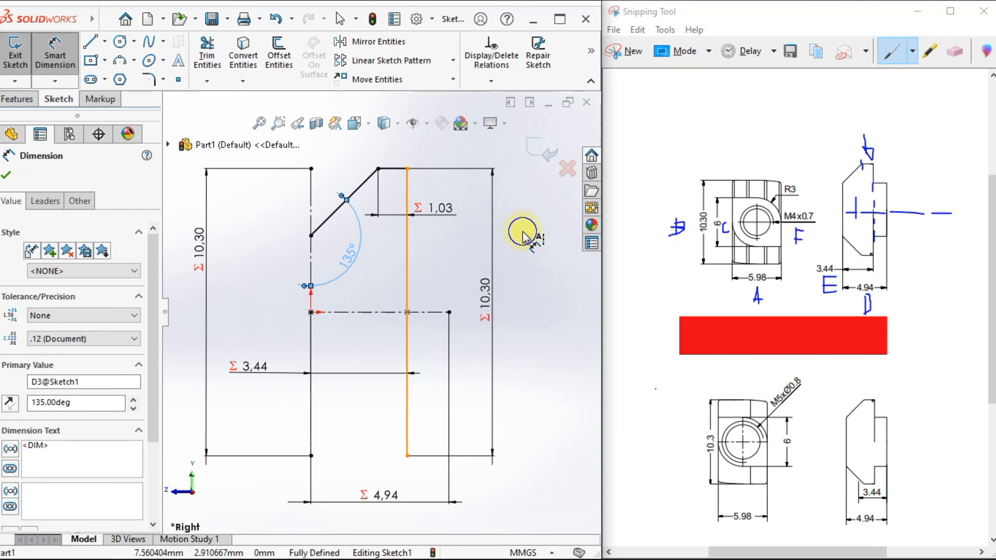
right_click(523, 232)
left_click(557, 278)
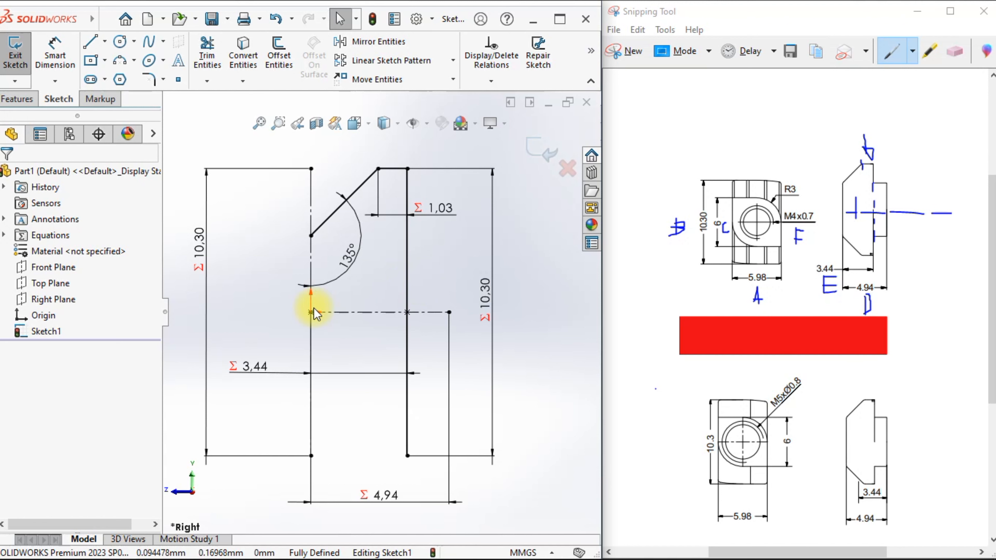
Step: Draw a vertical line from the sloping line's lower end down to the origin
left_click(90, 41)
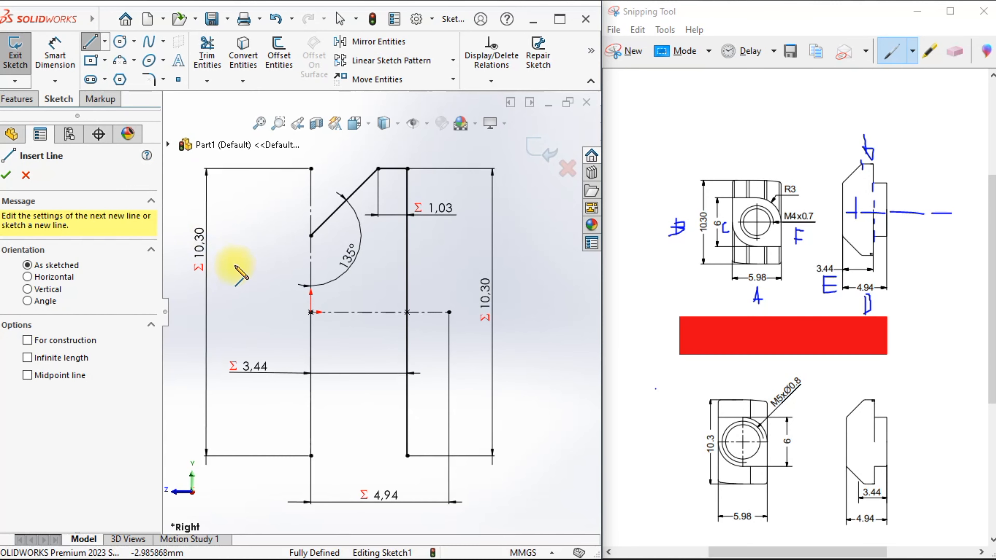
left_click(310, 236)
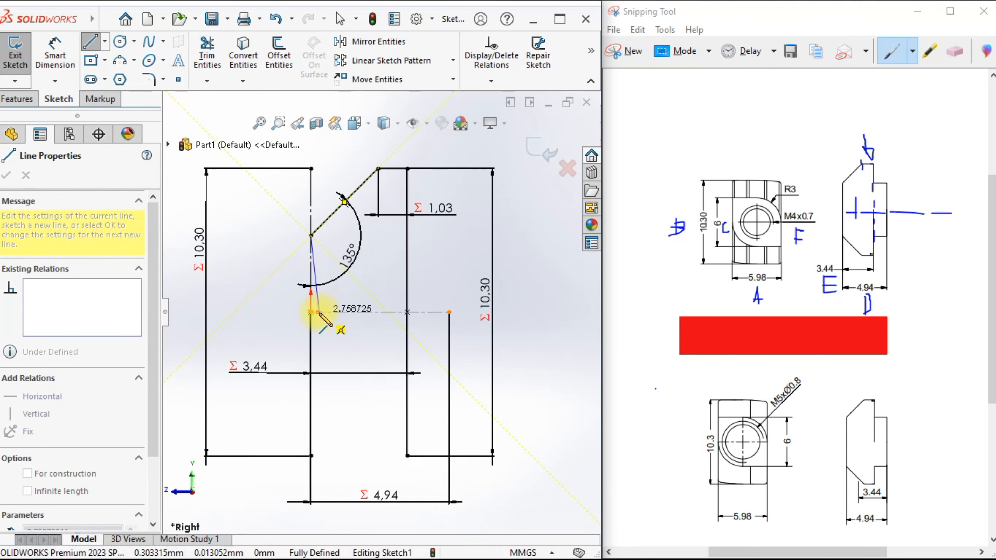
left_click(311, 312)
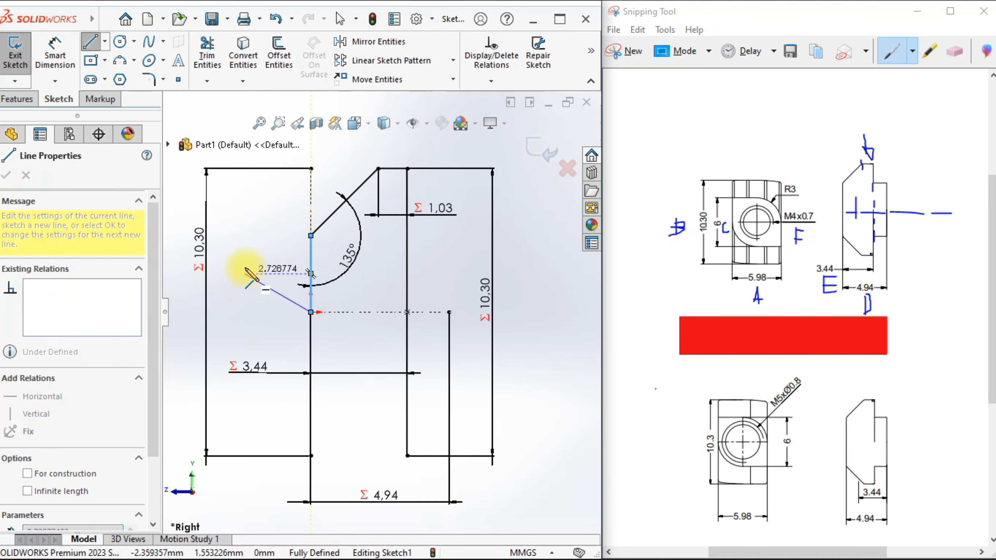
Step: Mirror the short horizontal, sloping and vertical profile lines about the horizontal centerline, keeping the originals
right_click(237, 221)
left_click(248, 229)
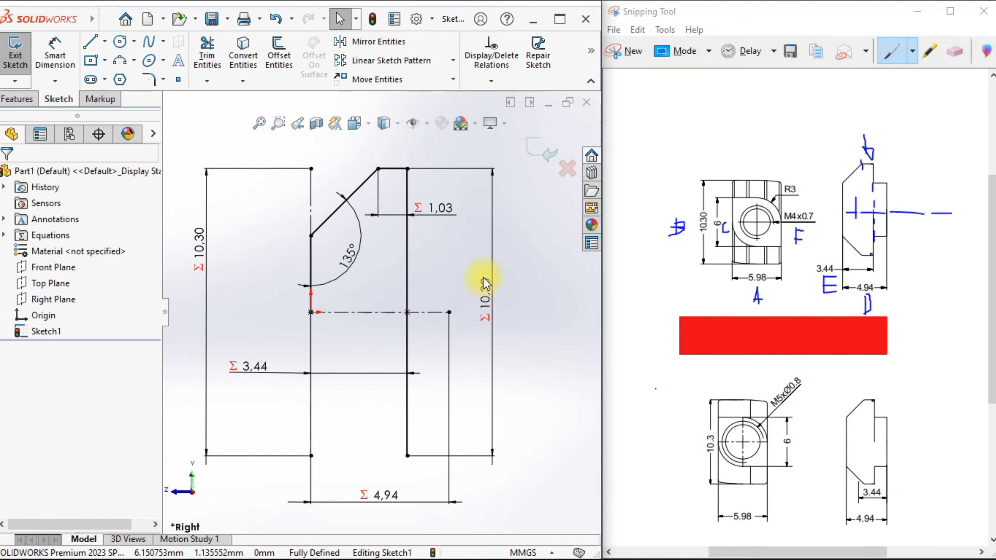
left_click(362, 46)
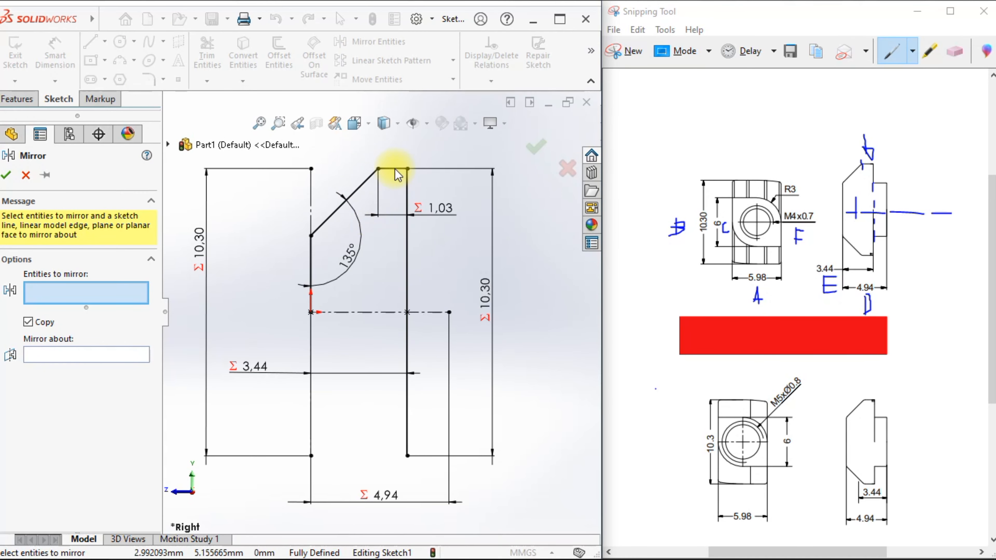
left_click(394, 168)
left_click(345, 199)
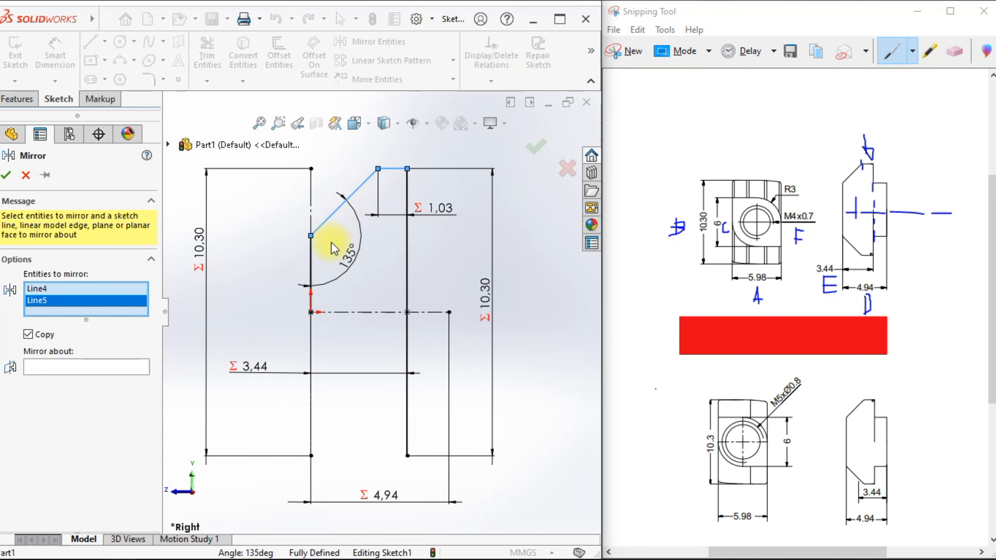
left_click(311, 251)
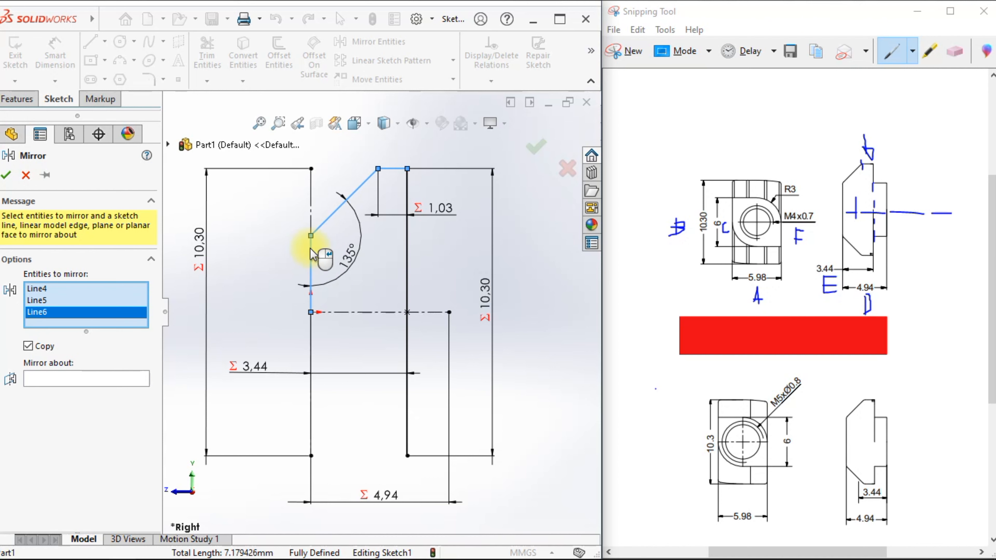
left_click(38, 379)
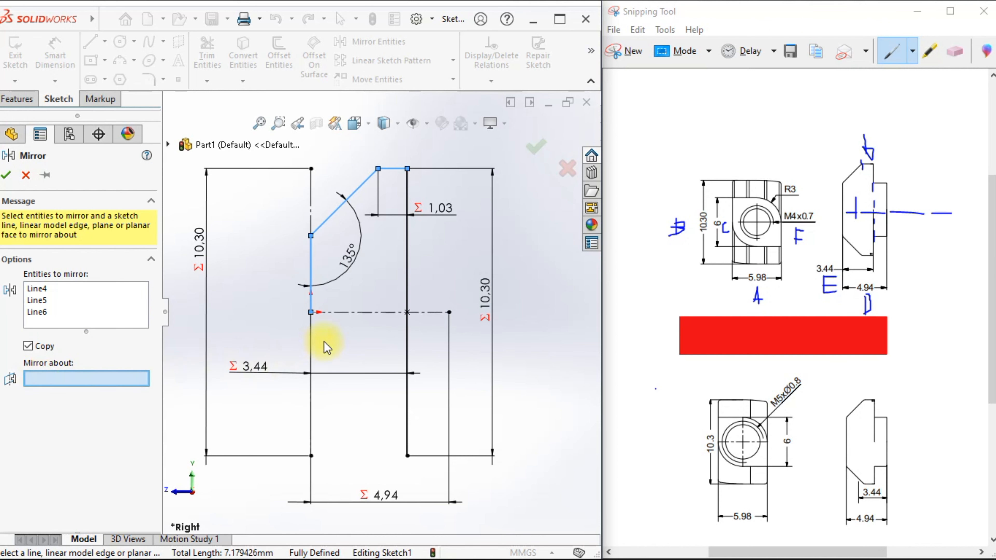
left_click(355, 313)
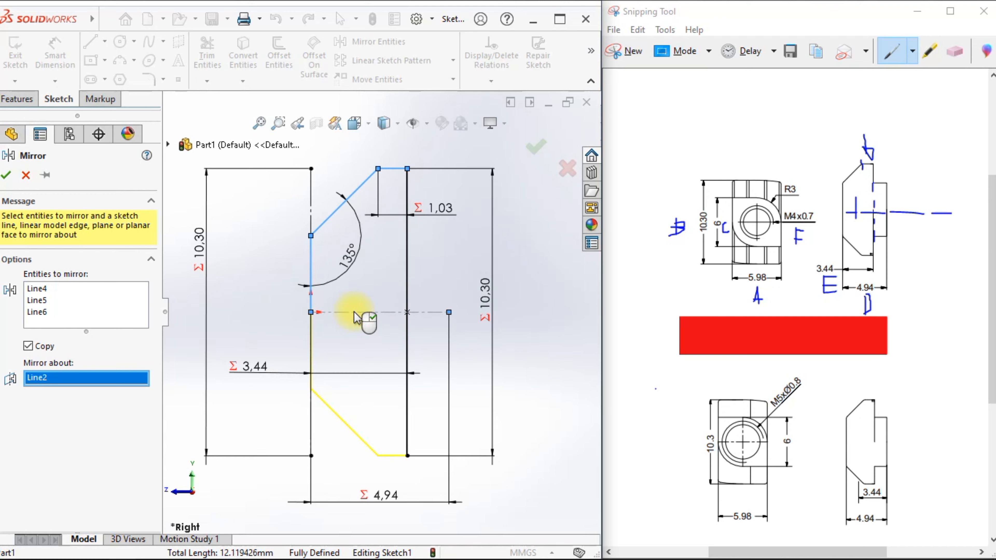
left_click(6, 175)
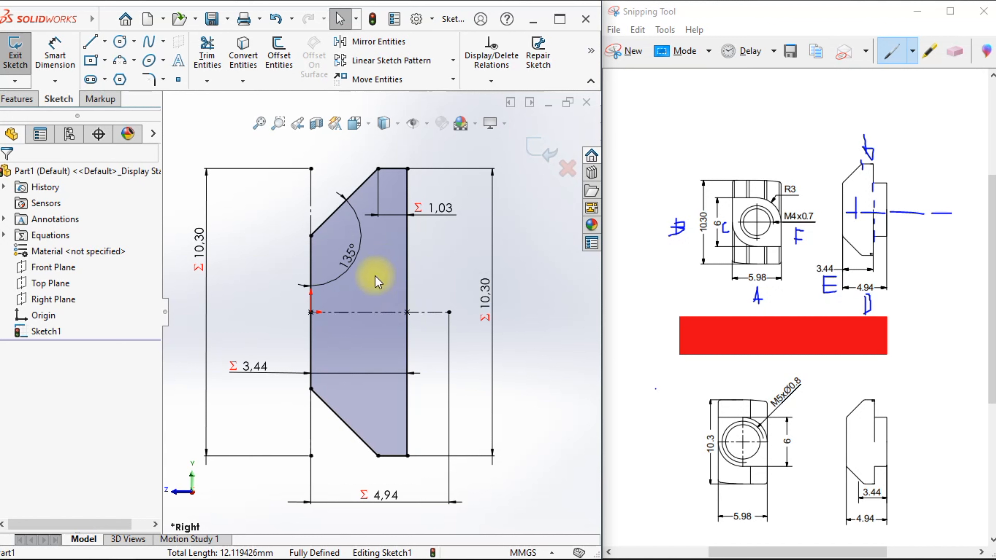
Step: Start a Boss-Extrude of the closed side profile with the Mid Plane end condition
left_click(25, 102)
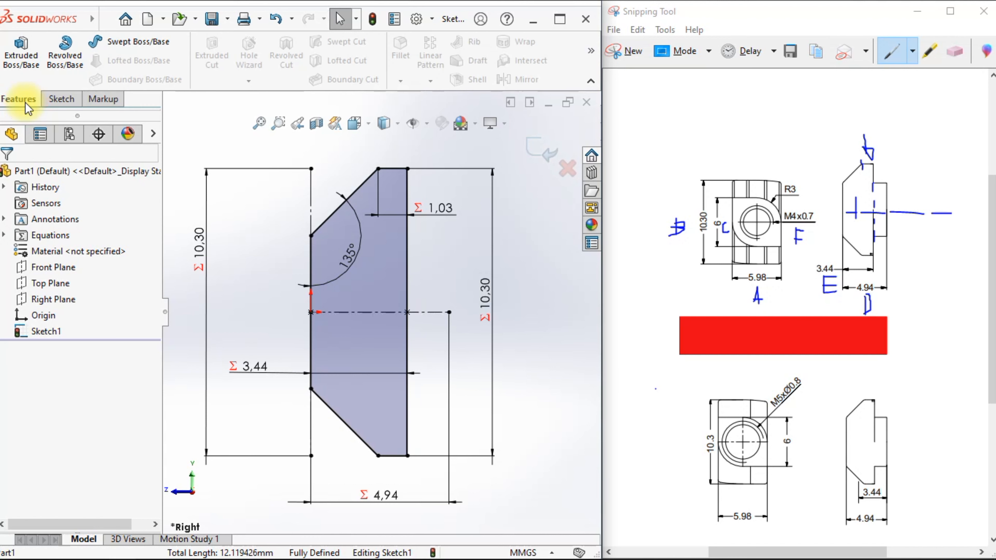
left_click(23, 60)
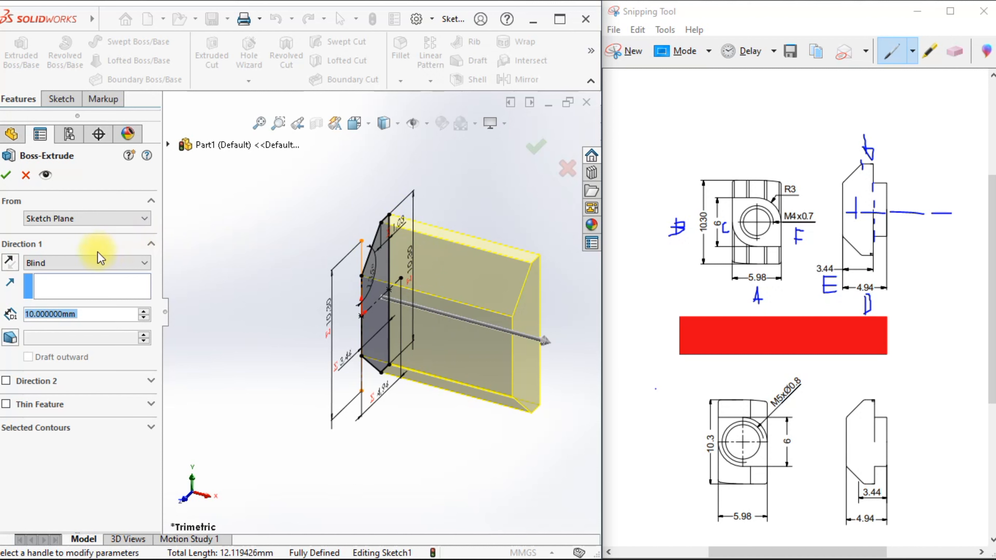
left_click(49, 263)
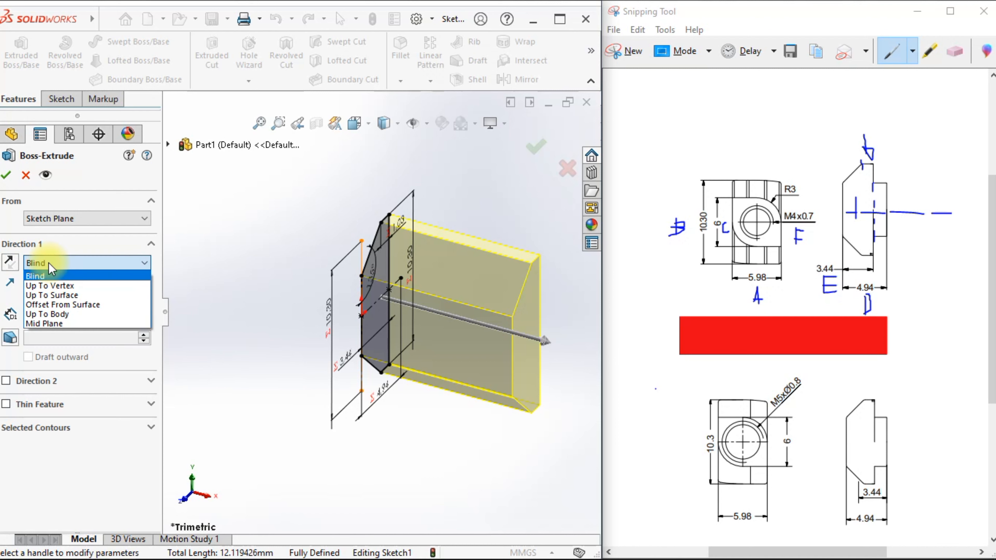
left_click(47, 323)
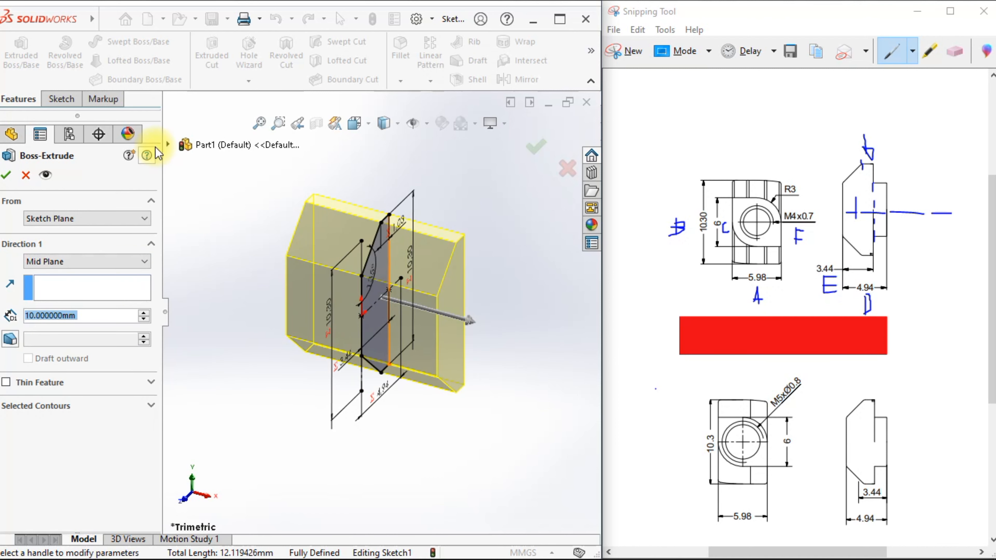
left_click(168, 145)
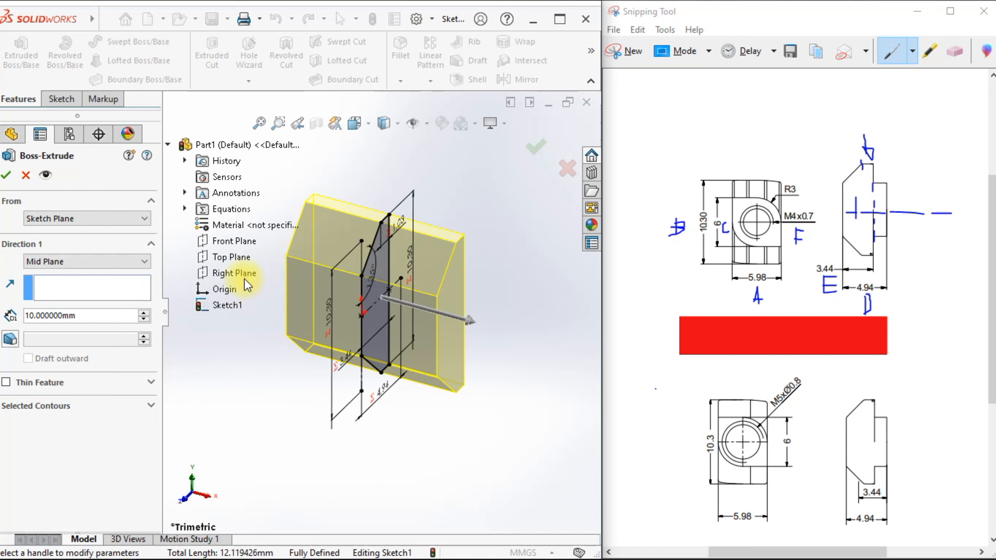
left_click(168, 145)
Step: Set the extrusion depth to the global variable ="A" and create the extrusion
left_click_drag(100, 314, 31, 309)
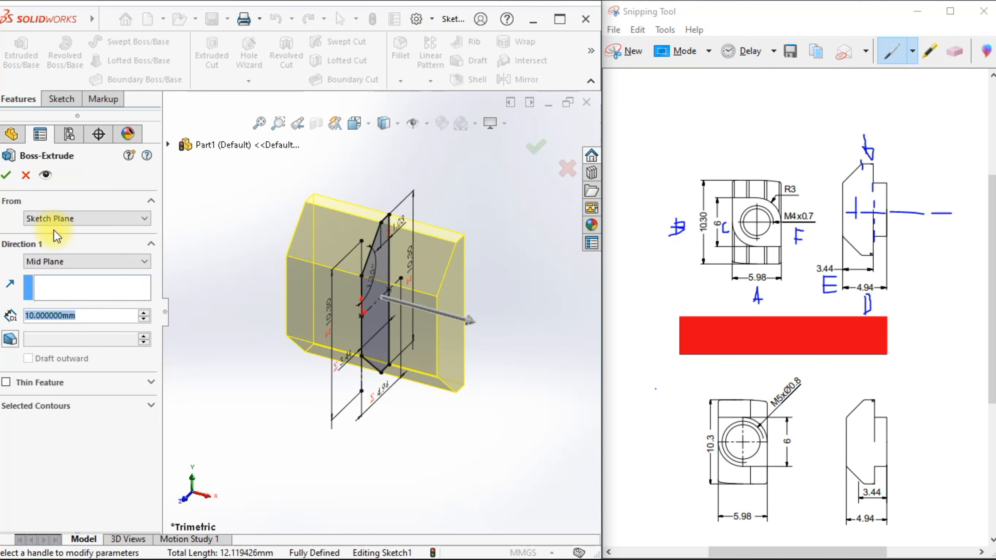
type("=")
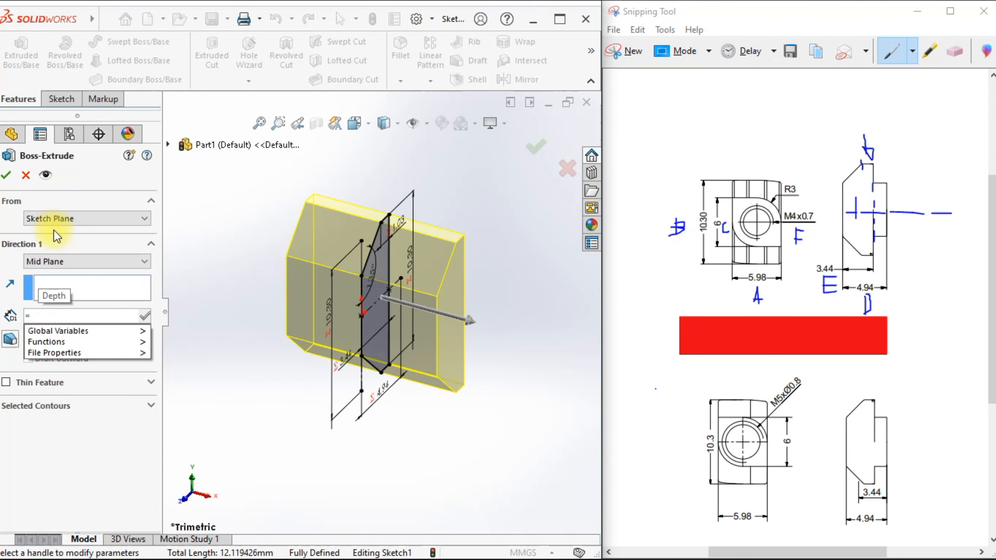
key("Down")
key("Right")
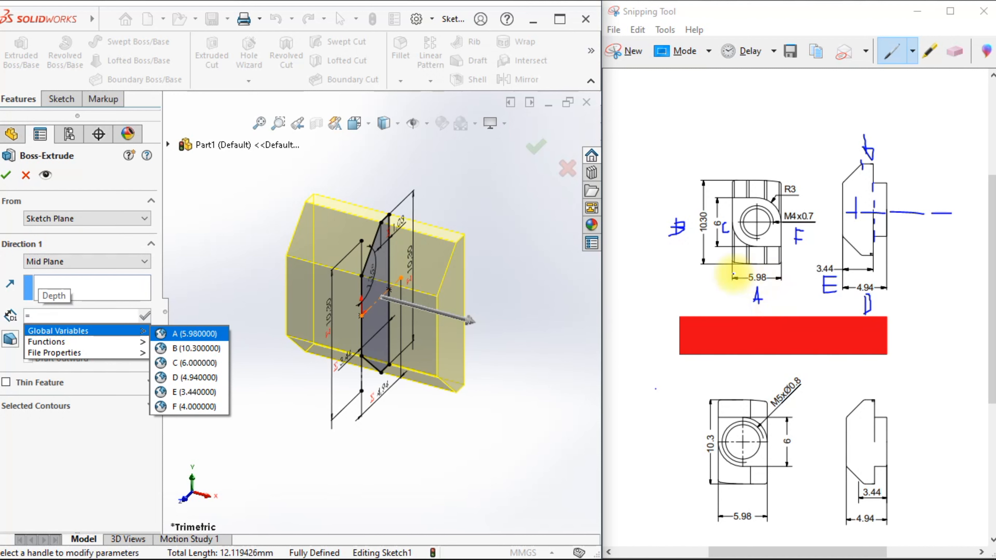
key("Return")
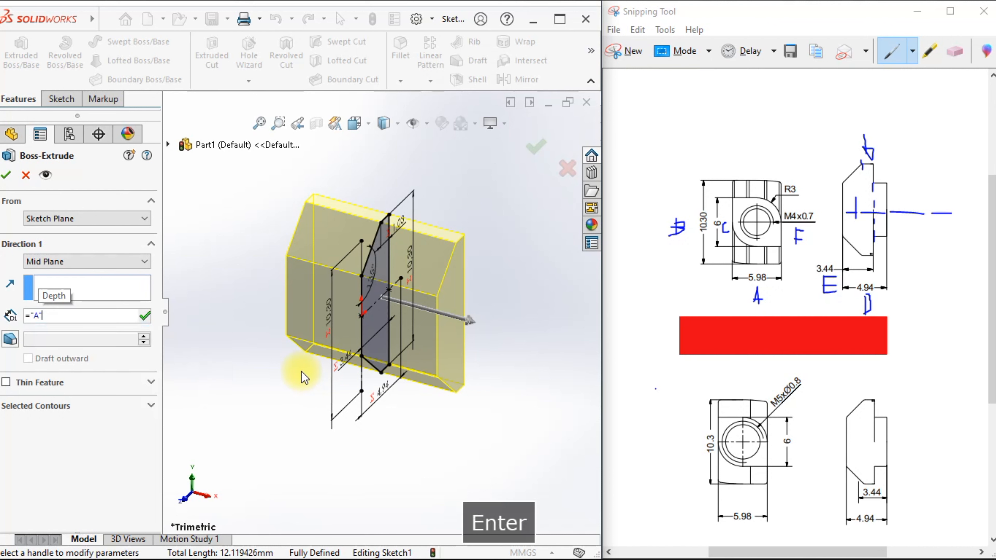
left_click(145, 315)
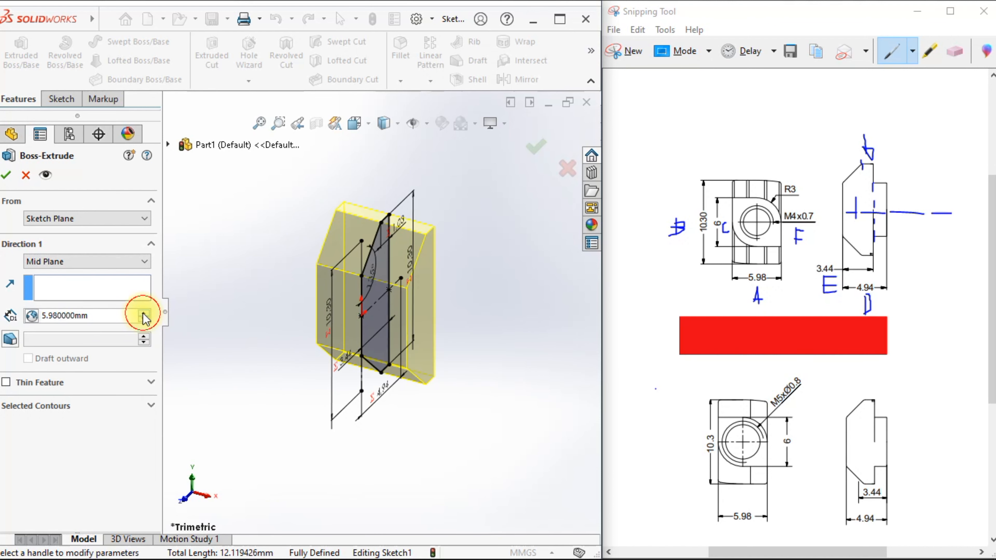
left_click(6, 175)
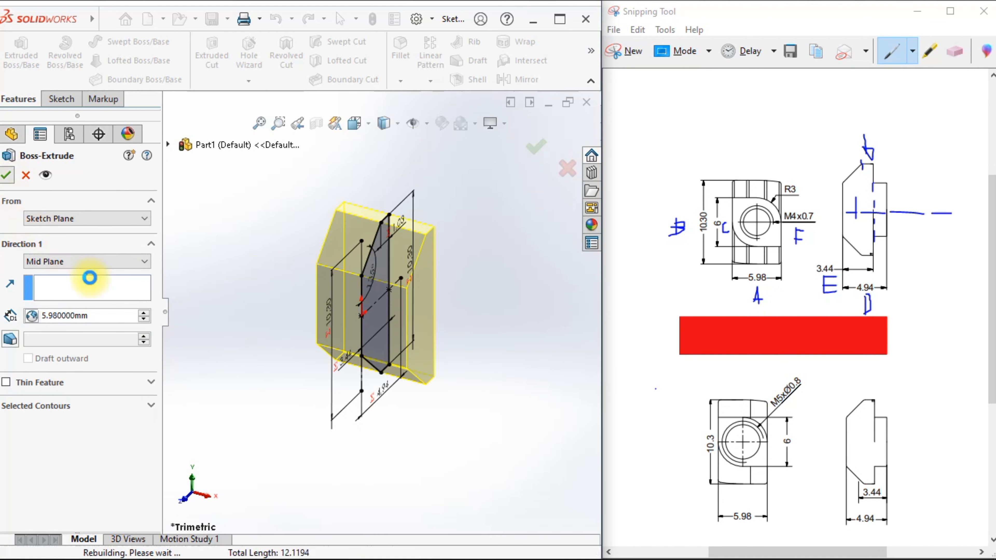
left_click(392, 437)
Step: Start a new sketch on the large flat rectangular face opposite the chamfered side
mouse_move(444, 429)
middle_mouse_down()
mouse_move(329, 300)
mouse_move(467, 356)
mouse_move(433, 458)
mouse_move(445, 444)
middle_mouse_up()
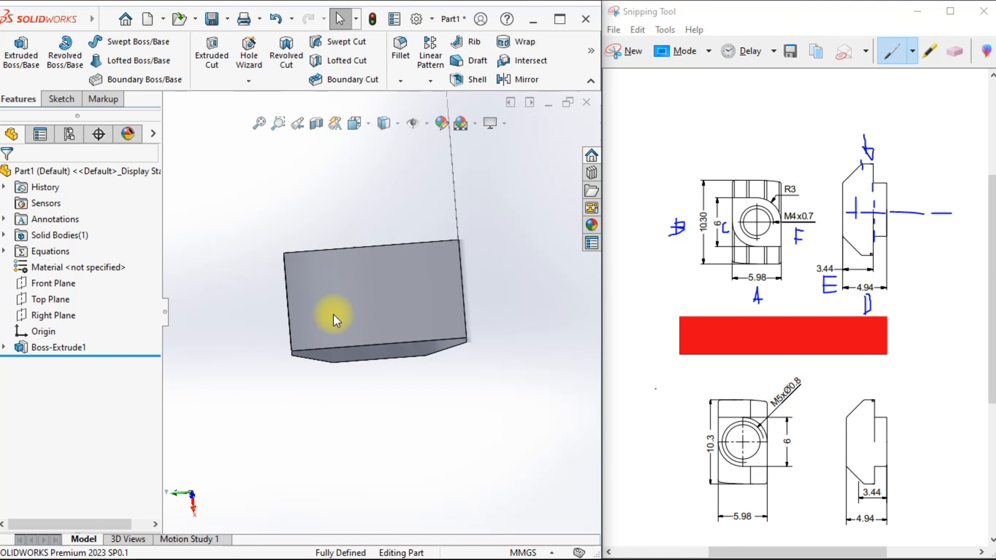
left_click(383, 290)
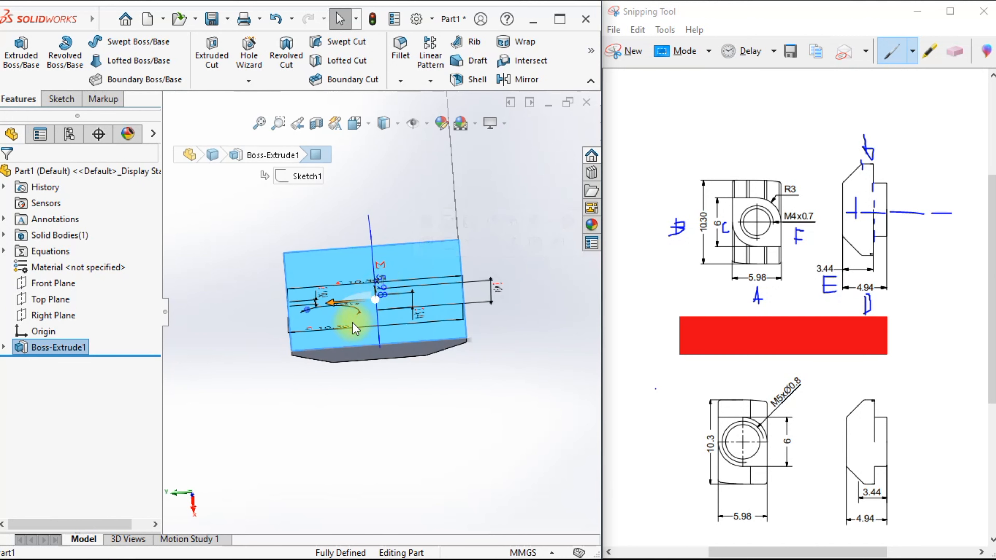
left_click(485, 390)
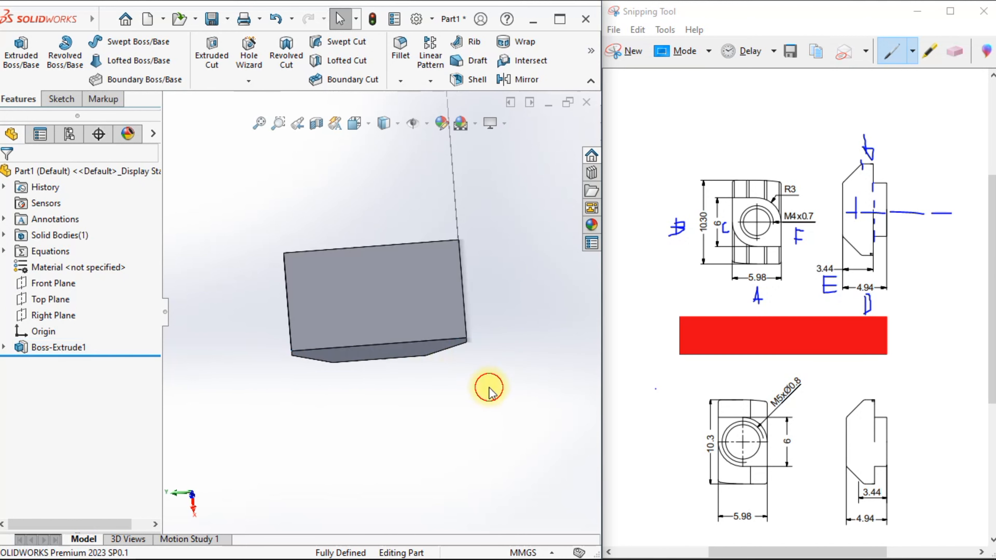
left_click(429, 253)
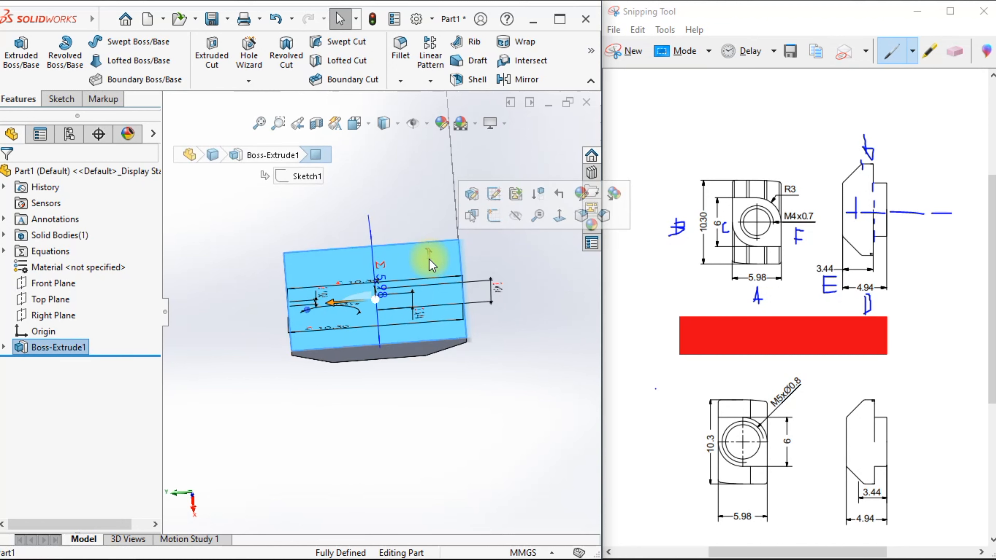
left_click(493, 216)
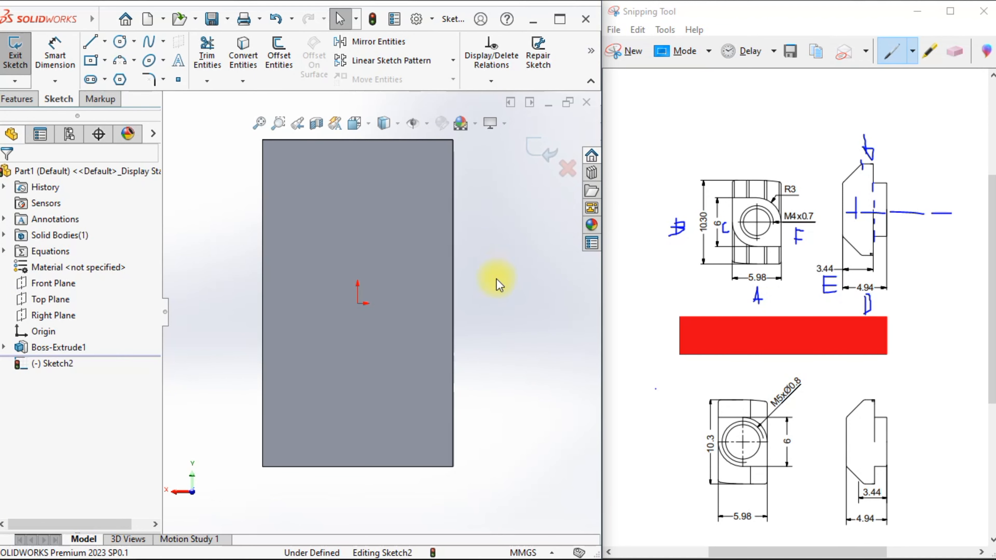
Step: Sketch a circle about 10 mm in diameter on the rectangular face, centered on the origin
scroll(421, 312, "up", 1)
scroll(412, 312, "up", 2)
scroll(412, 312, "down", 2)
scroll(421, 329, "up", 1)
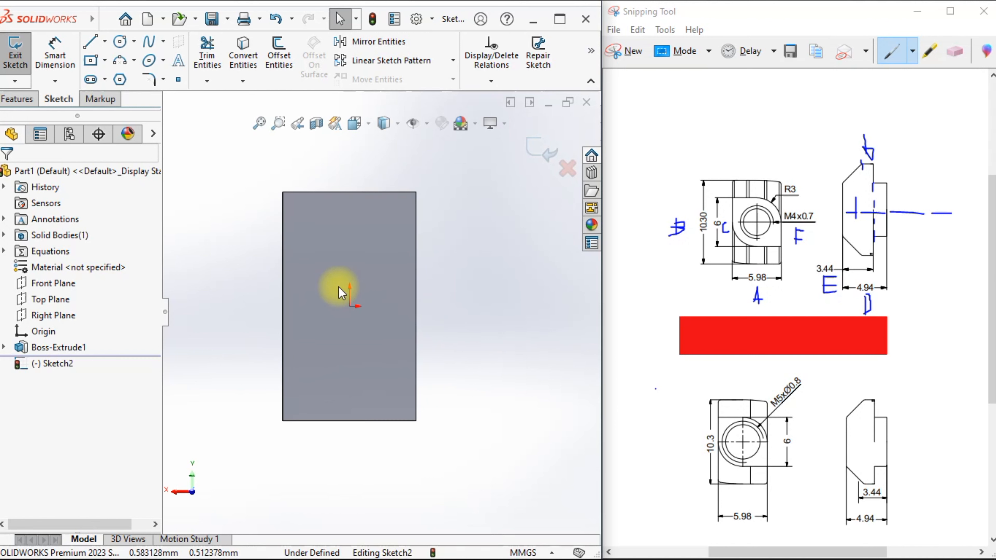
scroll(317, 274, "down", 1)
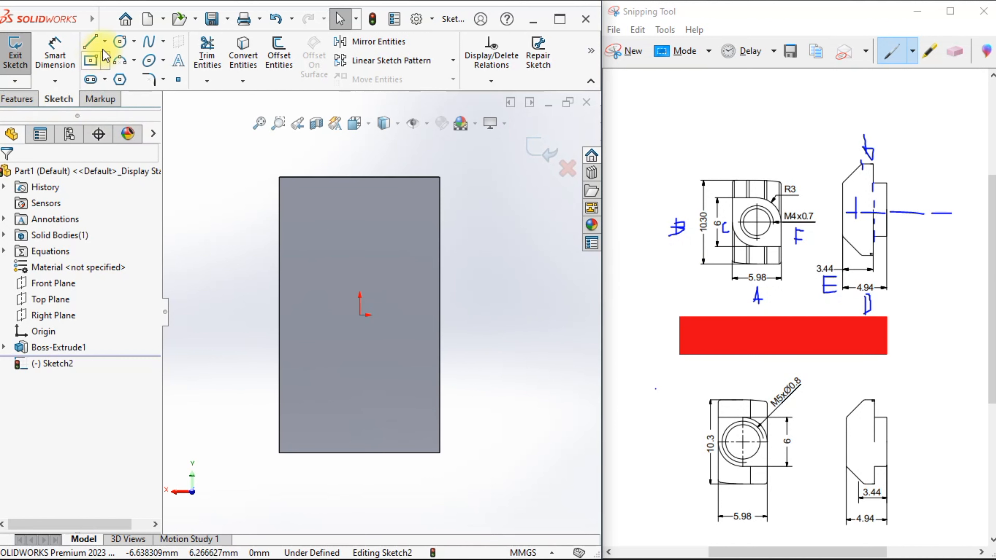
left_click(119, 42)
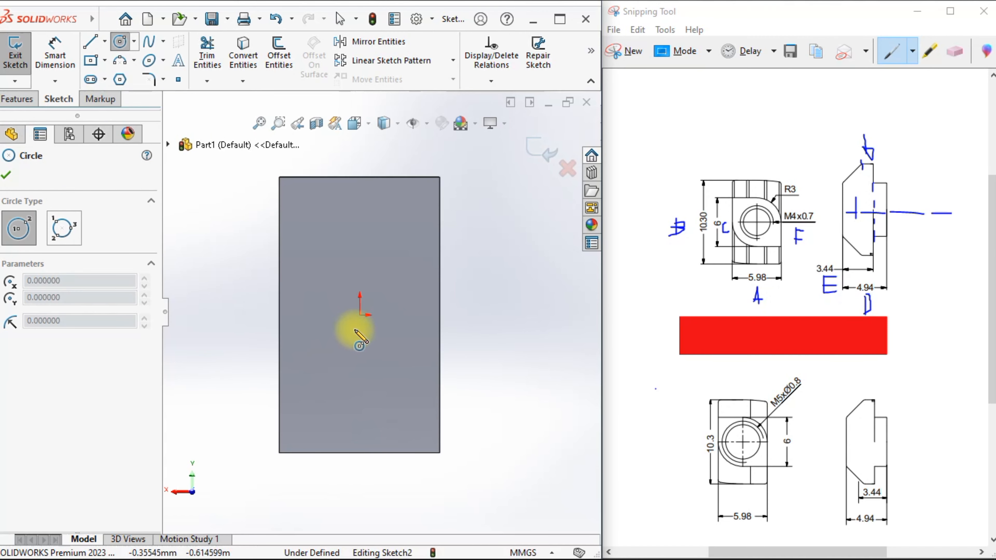
left_click(359, 314)
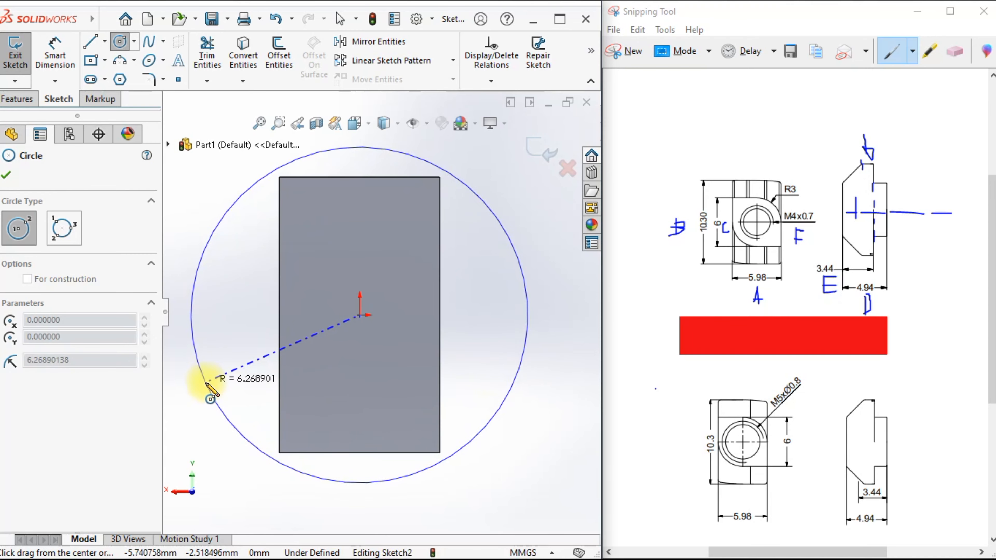
left_click(223, 321)
right_click(174, 210)
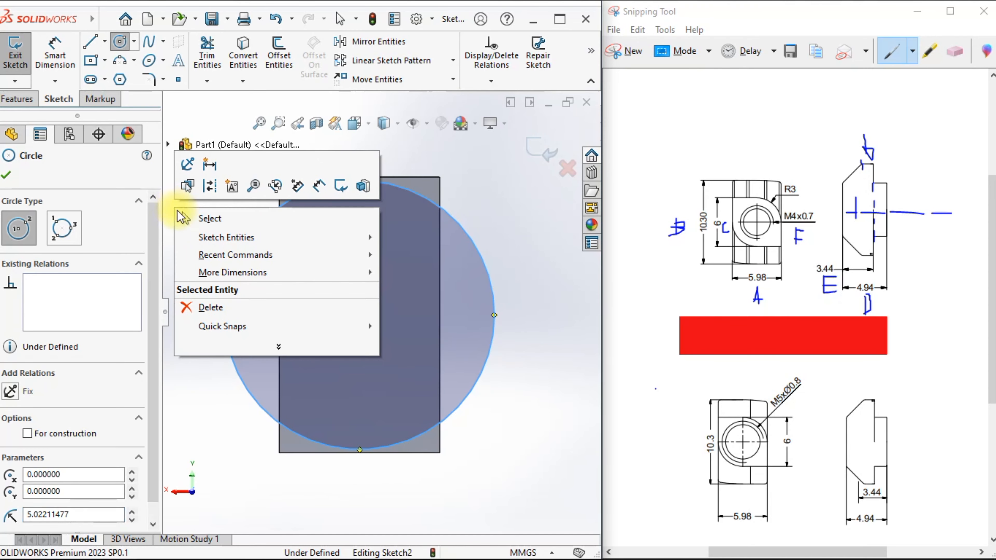
left_click(198, 217)
Step: Dimension the circle's diameter and name the dimension C
left_click(55, 51)
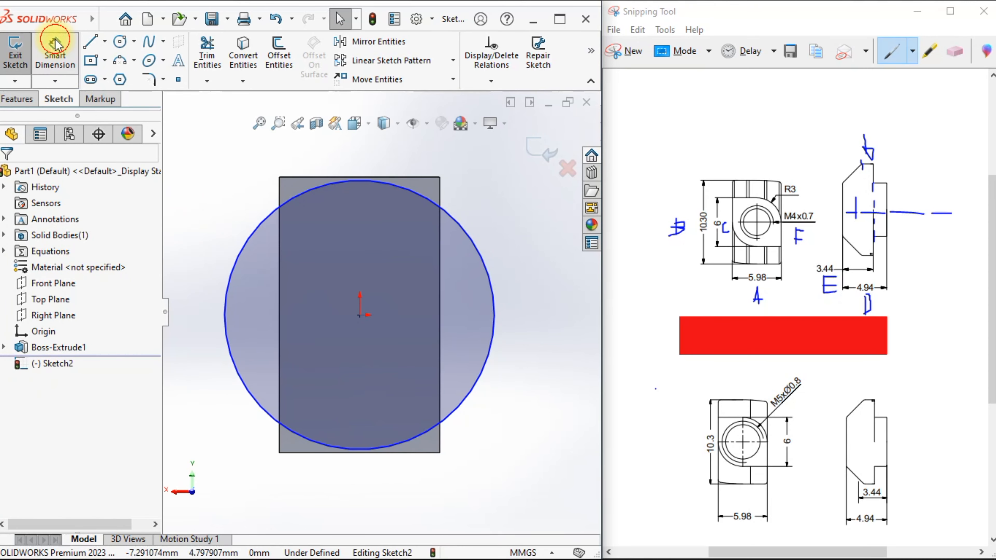
left_click(477, 378)
left_click(540, 428)
left_click(526, 412)
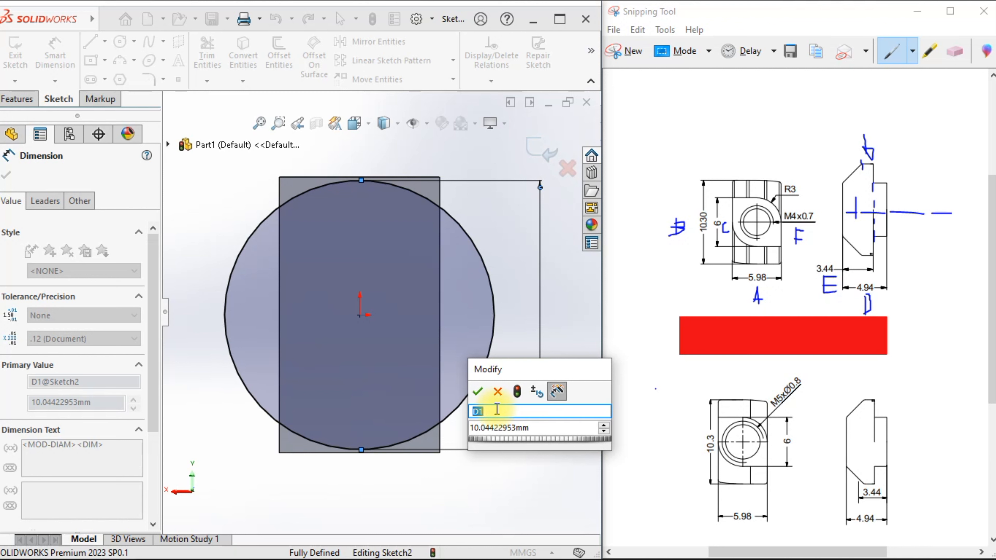
type("c")
key("Tab")
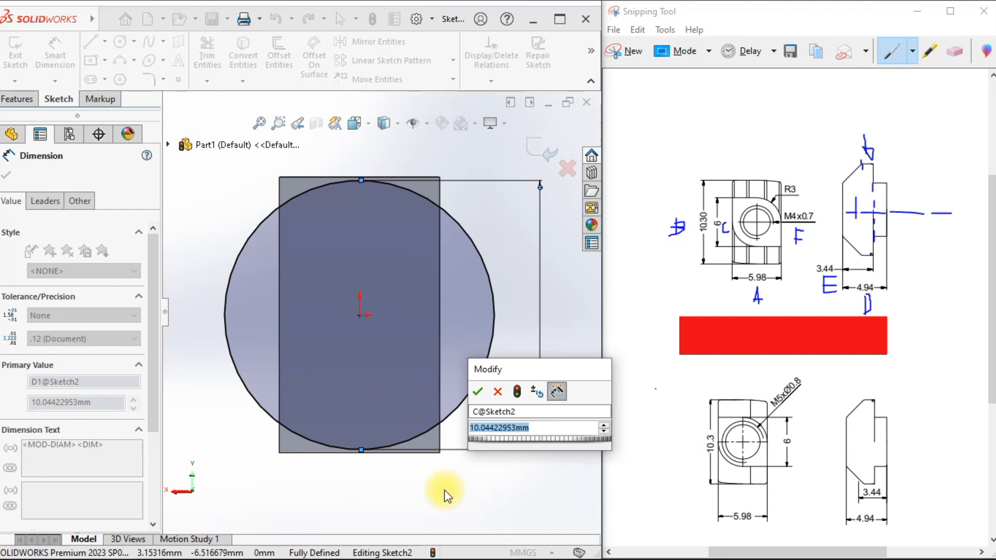
Step: Set the circle's diameter to the global variable ="C" and finish dimensioning
type("=")
key("Down")
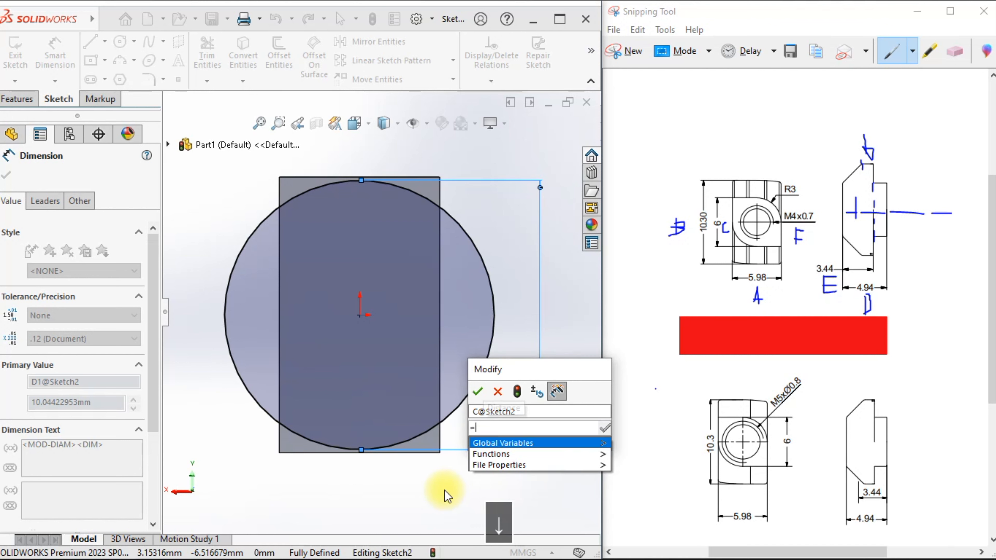
key("Right")
key("Down")
key("Down")
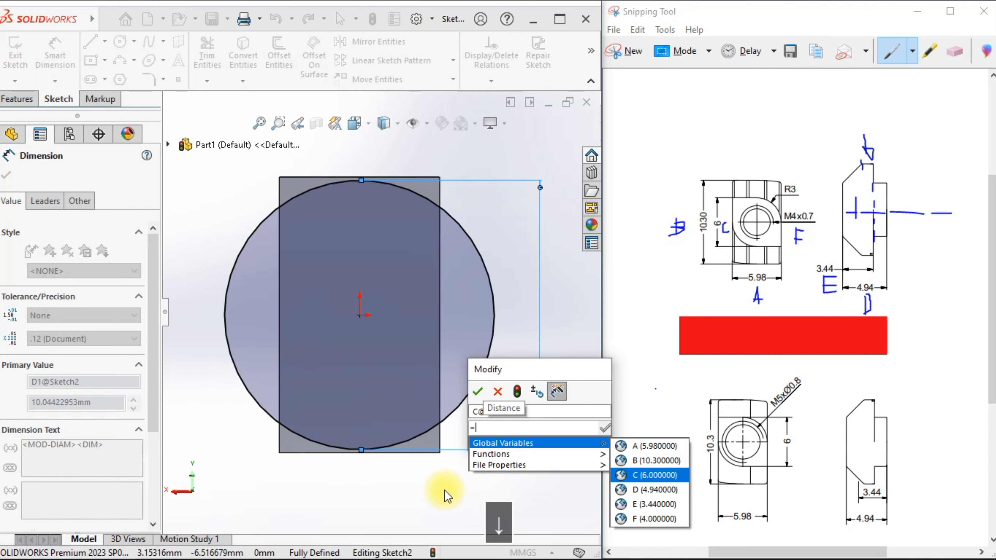
key("Return")
left_click(477, 391)
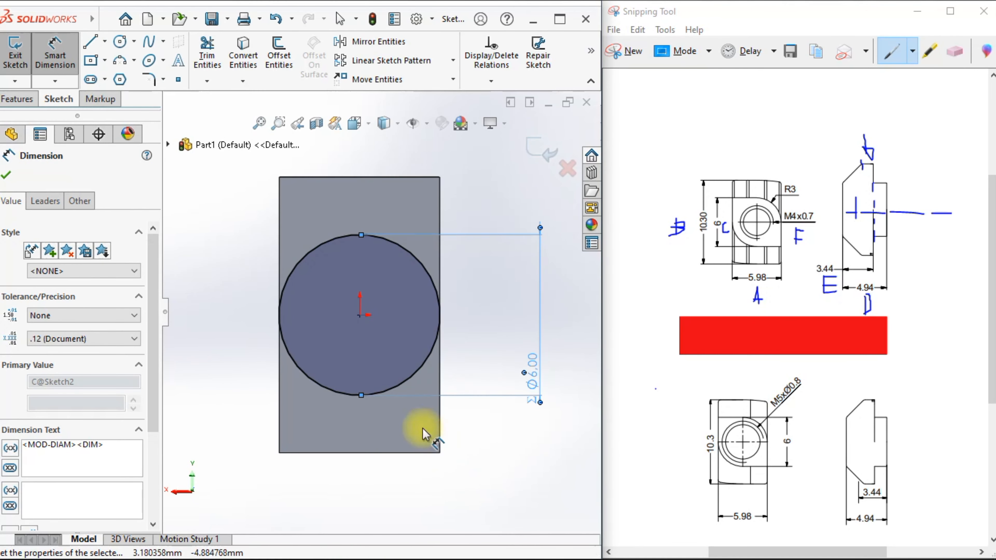
right_click(222, 247)
left_click(255, 292)
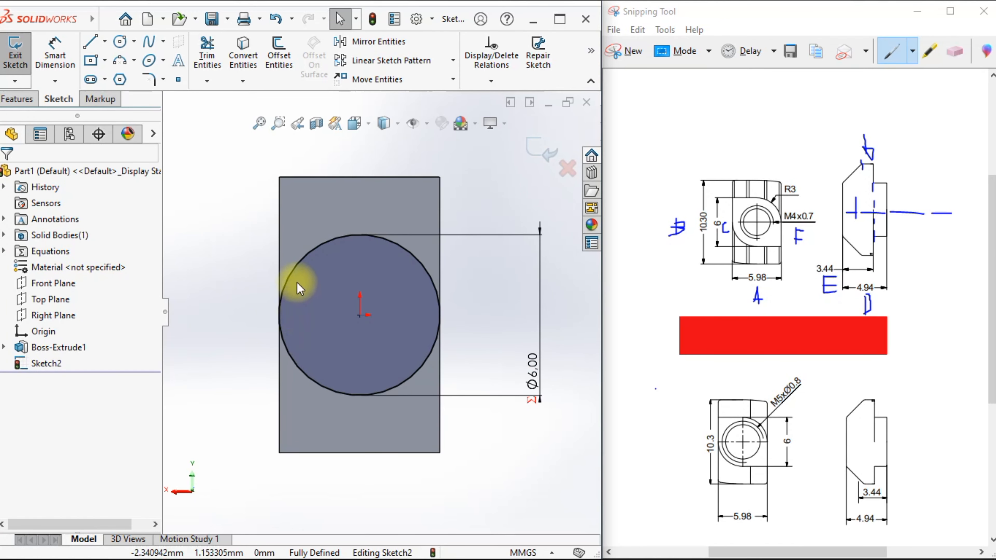
Step: Convert the 6 mm circle to construction geometry
left_click(296, 263)
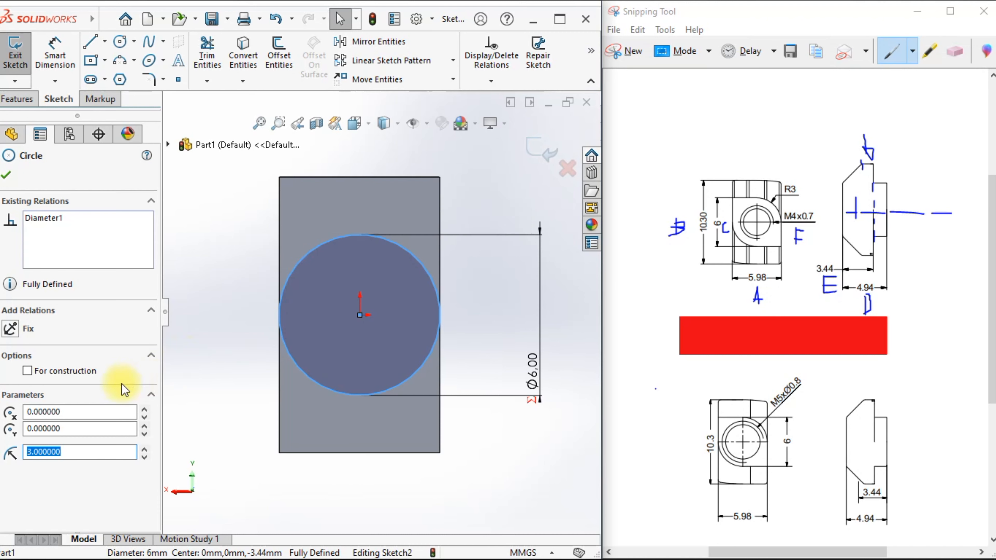
left_click(28, 370)
left_click(6, 175)
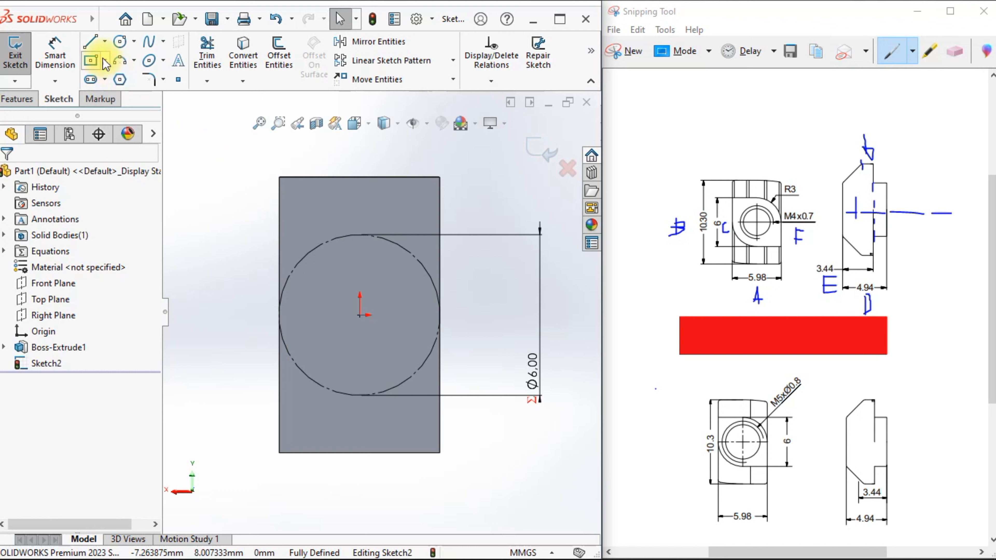
Step: Sketch a square corner from the circle's top quadrant horizontally to the face's left edge and down to the left quadrant
left_click(97, 50)
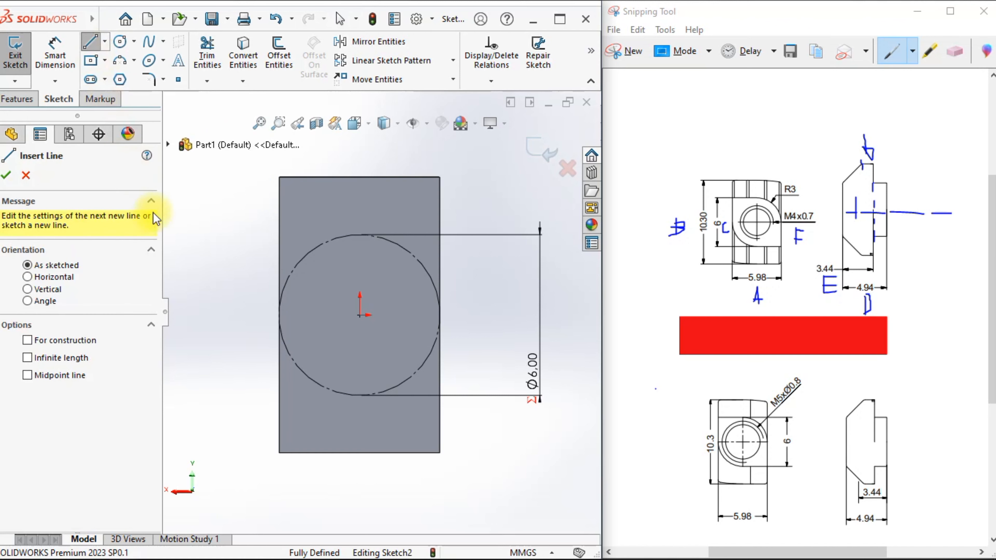
left_click(360, 235)
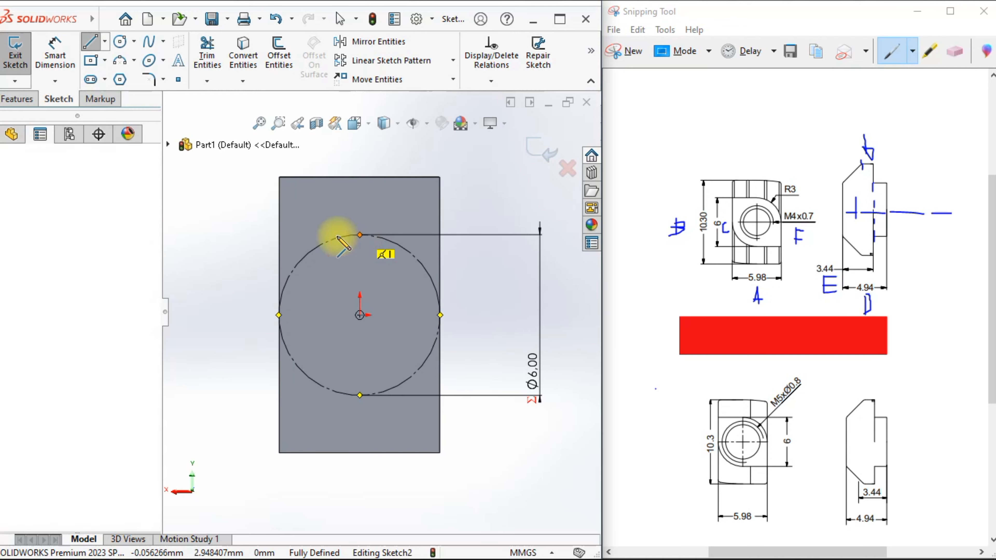
left_click(280, 234)
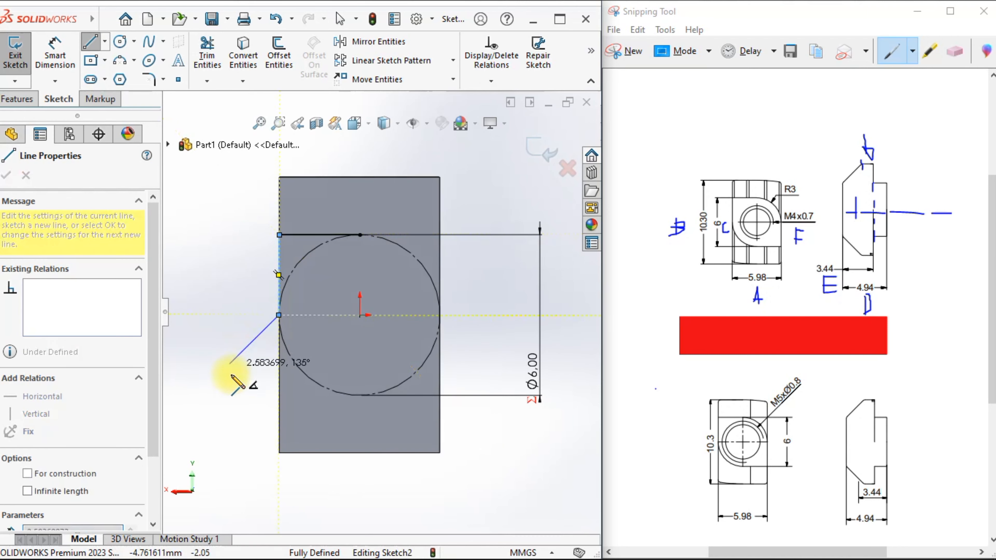
right_click(189, 262)
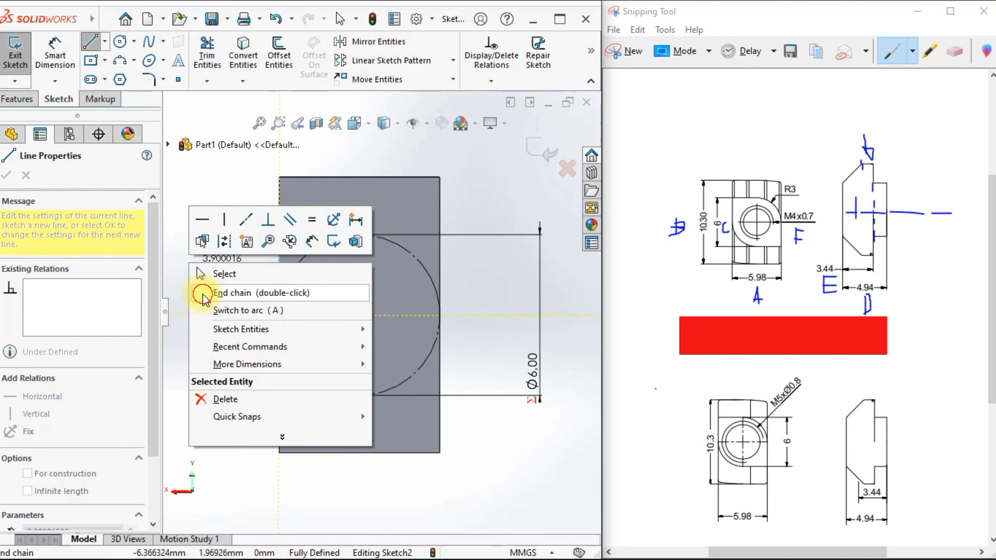
left_click(203, 295)
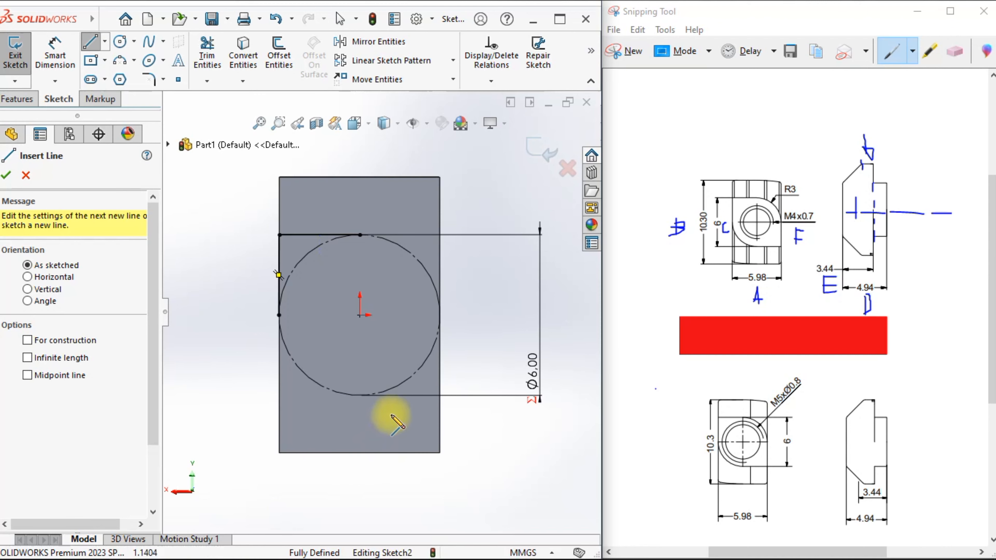
Step: Sketch the opposite square corner from the circle's bottom quadrant to the right edge and about 3 mm up to the right quadrant
left_click(357, 396)
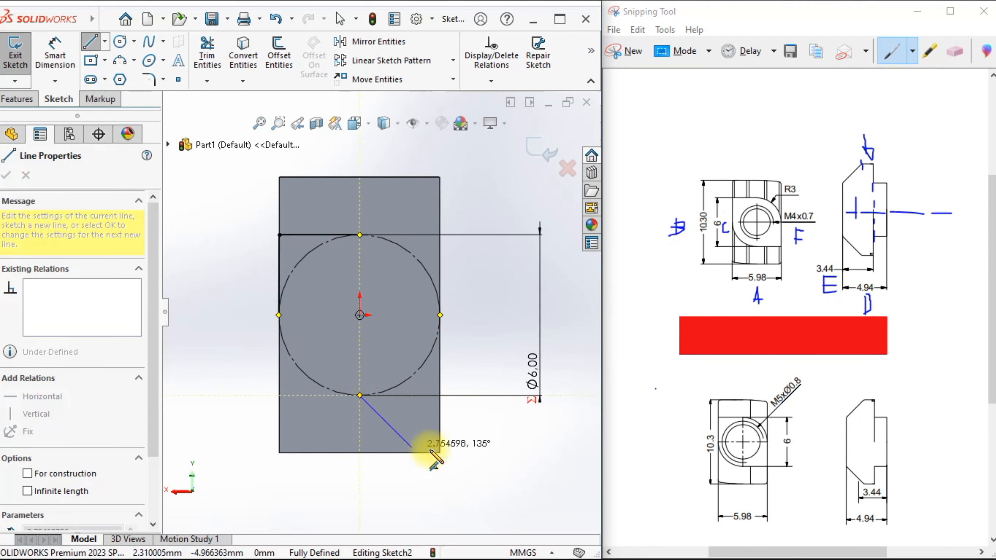
left_click(439, 396)
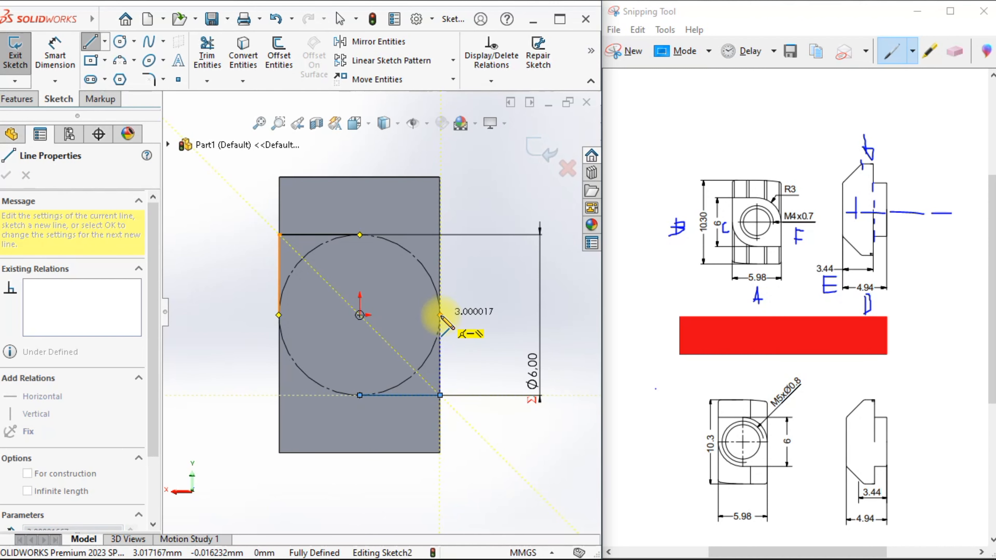
right_click(500, 292)
left_click(510, 306)
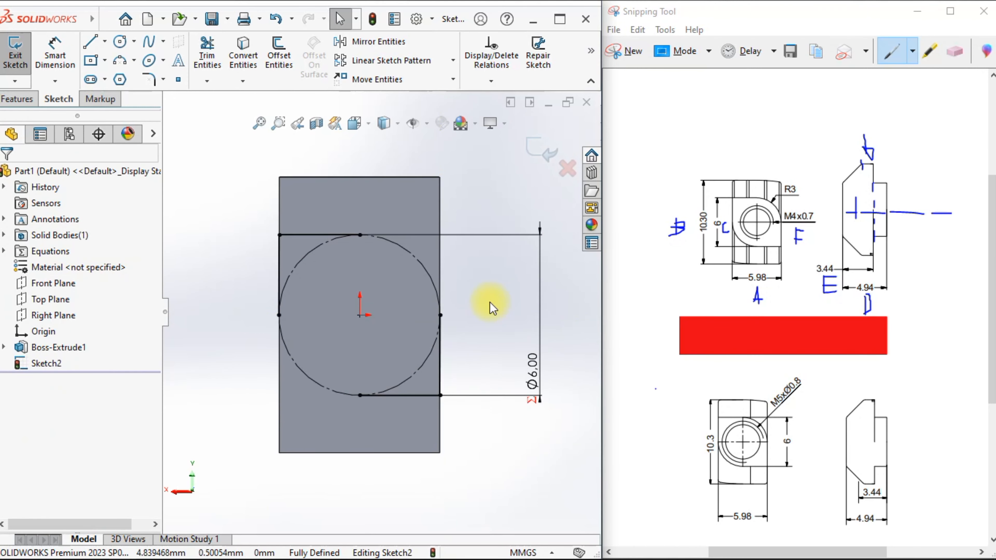
Step: Close the profile with two 90° three-point arcs of 3 mm radius along the circle's upper-right and lower-left quarters
left_click(124, 64)
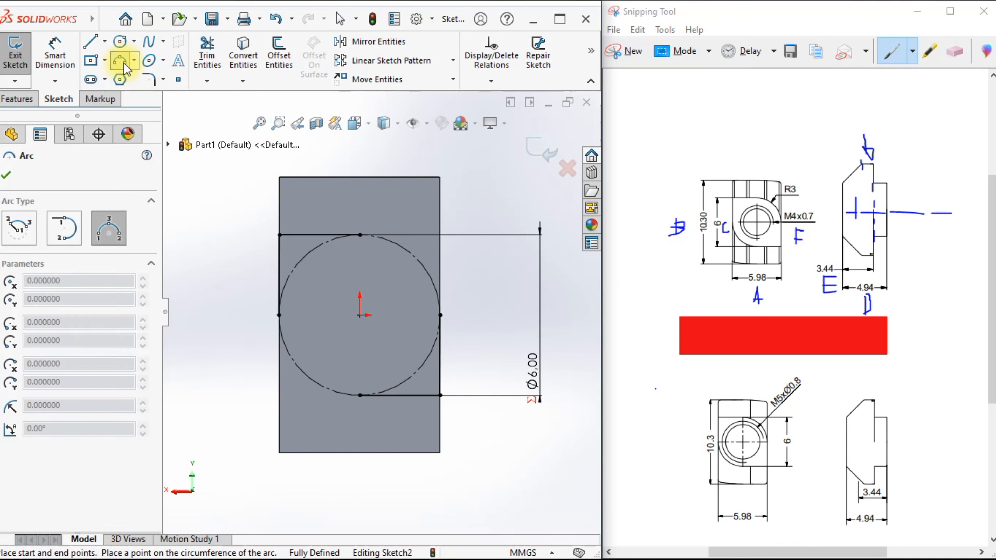
left_click(359, 235)
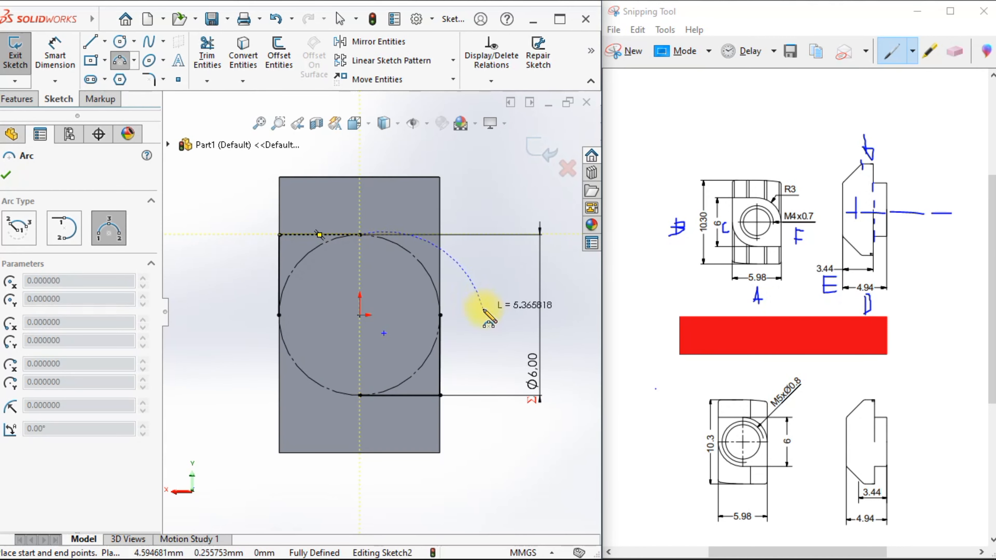
left_click(440, 314)
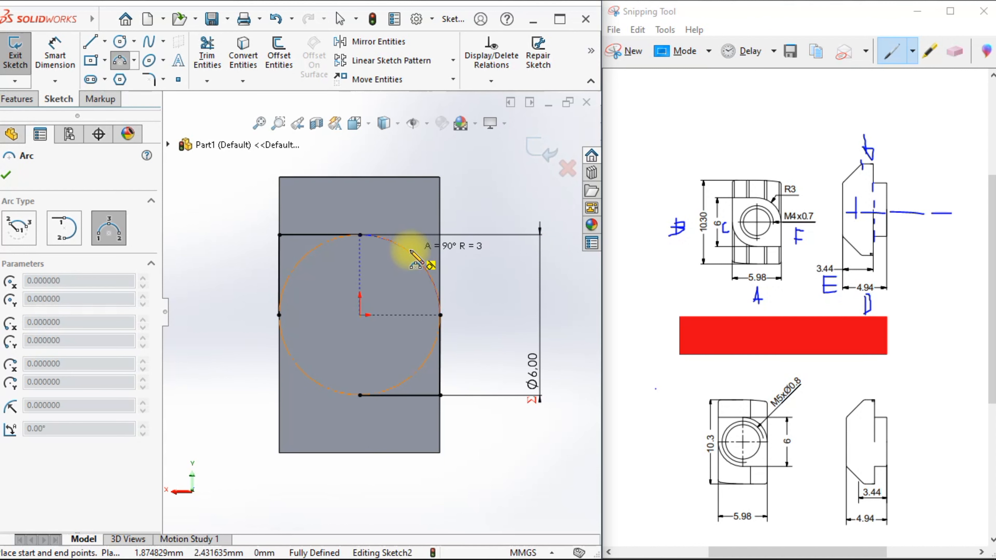
left_click(410, 251)
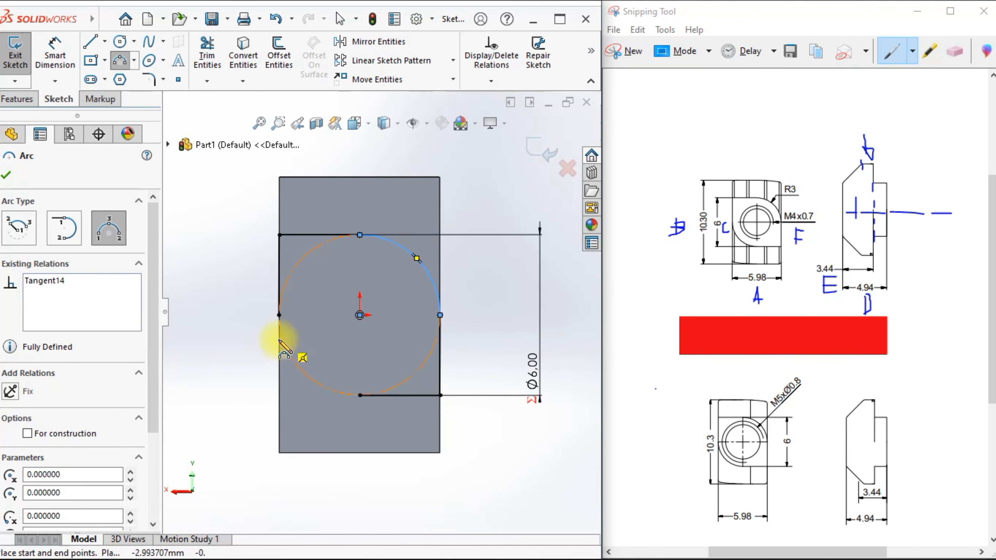
left_click(279, 315)
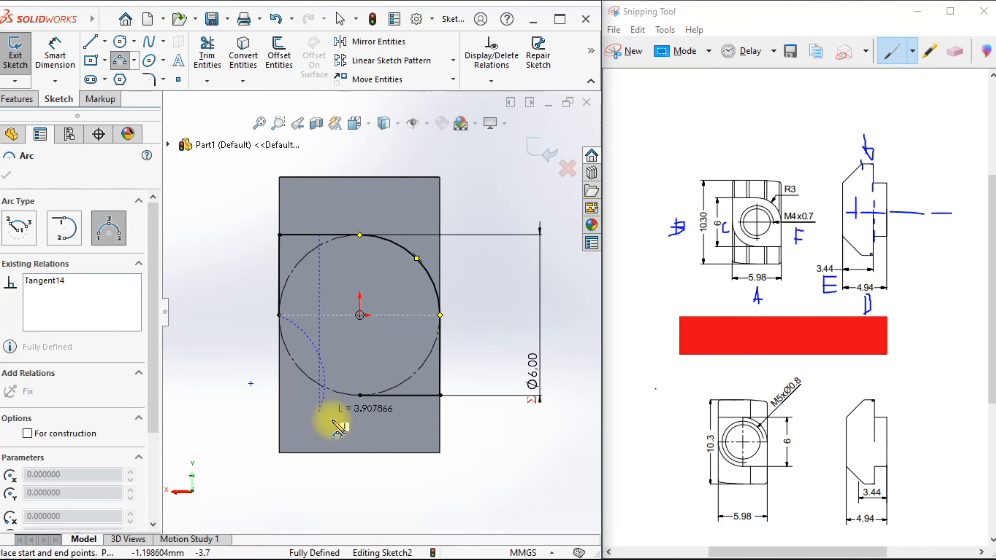
left_click(359, 396)
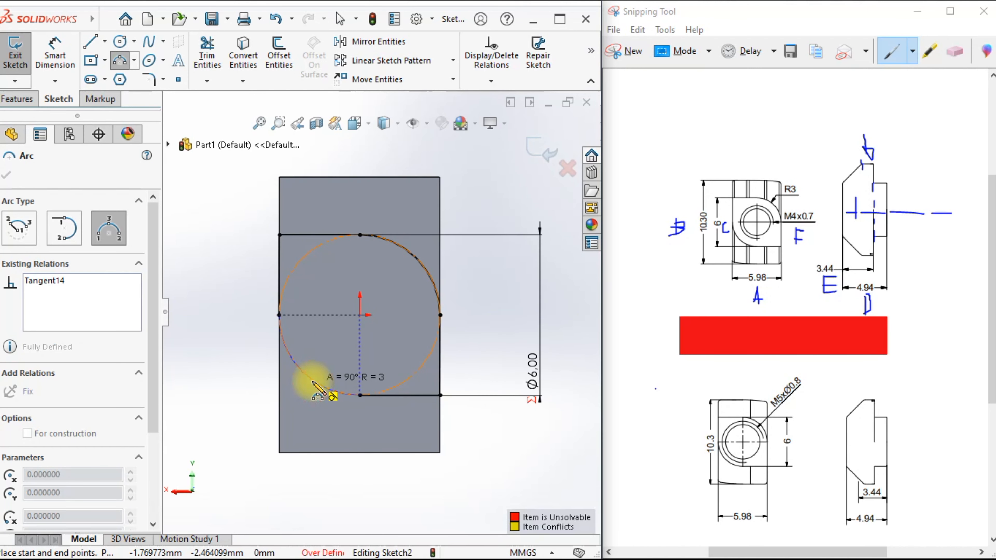
left_click(314, 388)
right_click(210, 270)
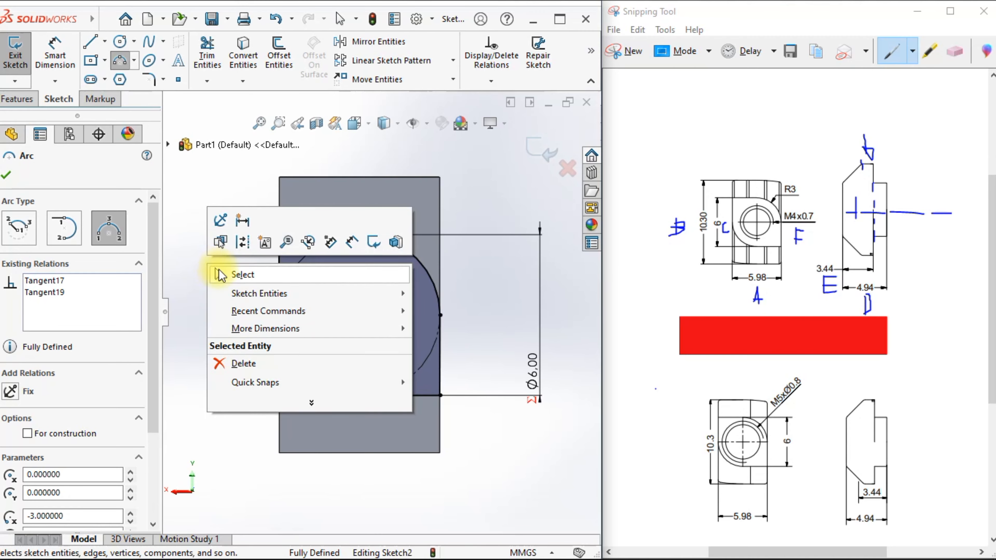
left_click(222, 275)
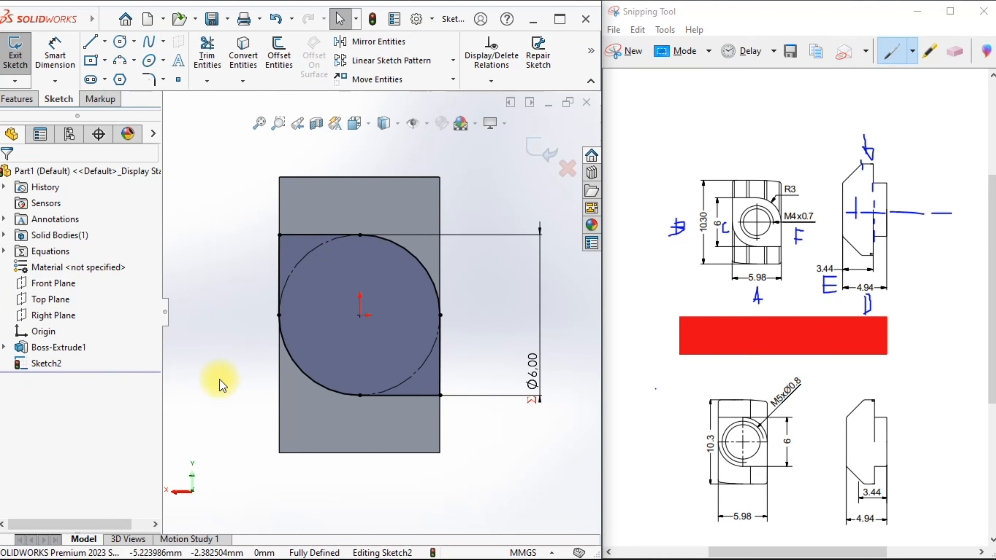
Step: Start an Extruded Boss from the closed profile in isometric view and set its end condition to Up To Vertex
left_click(354, 123)
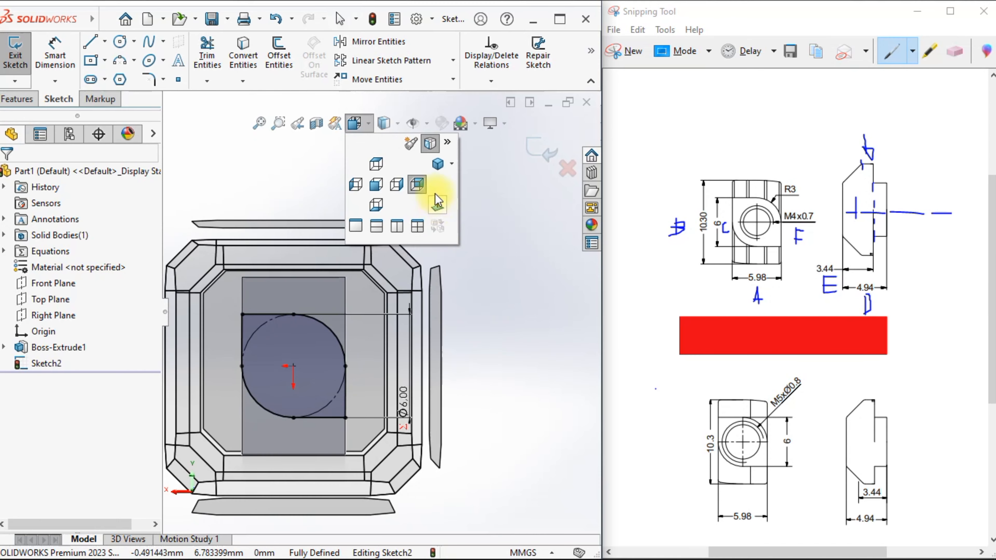
left_click(437, 165)
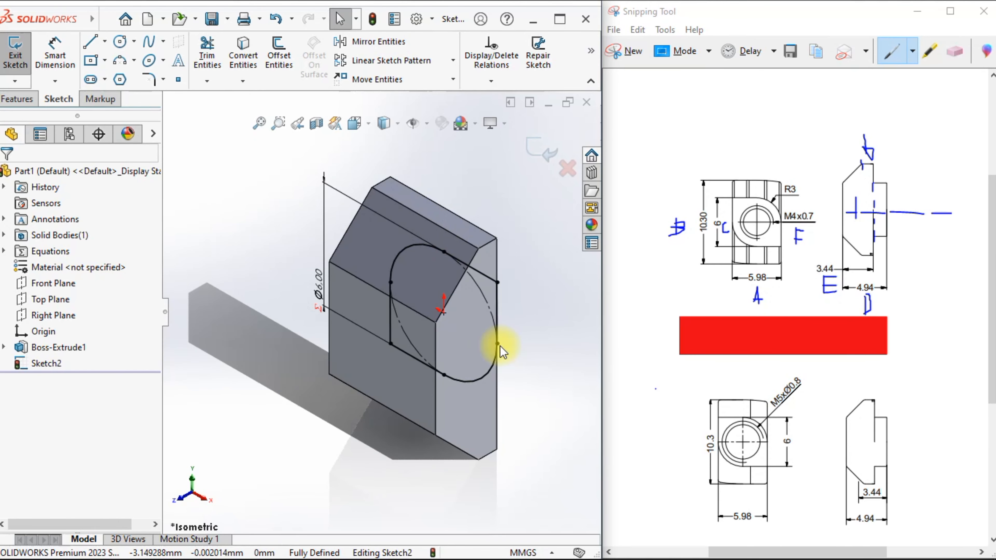
left_click(19, 98)
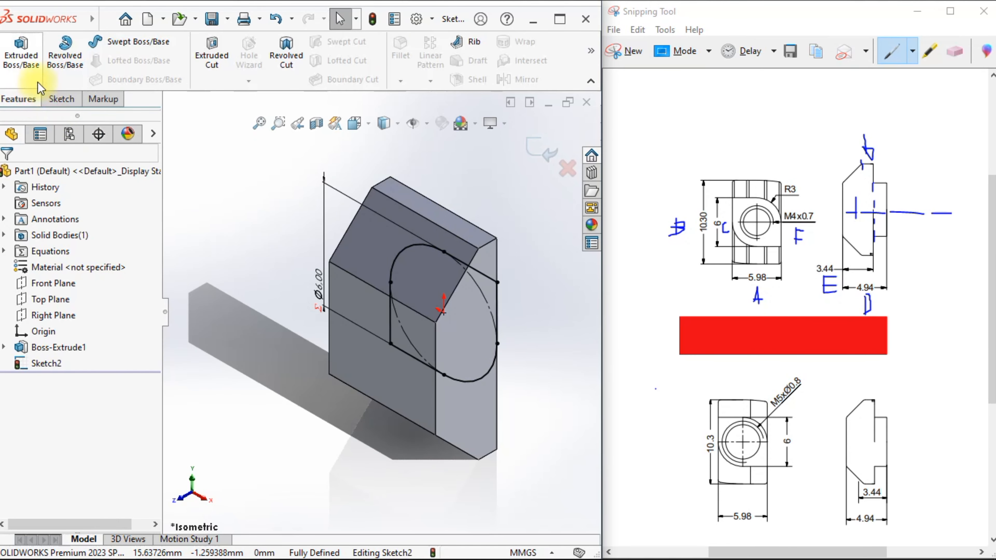
left_click(34, 61)
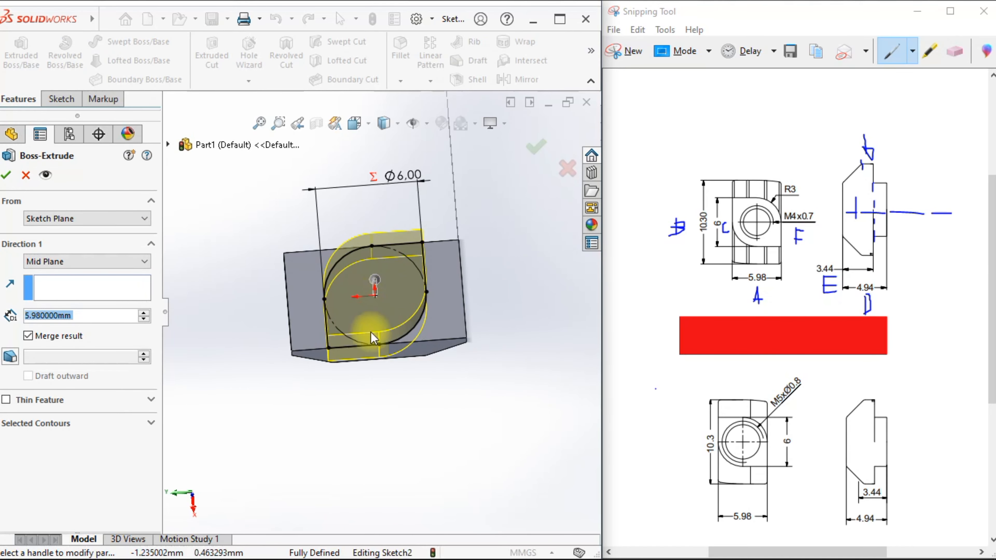
middle_click_drag(389, 428, 380, 283)
left_click(104, 262)
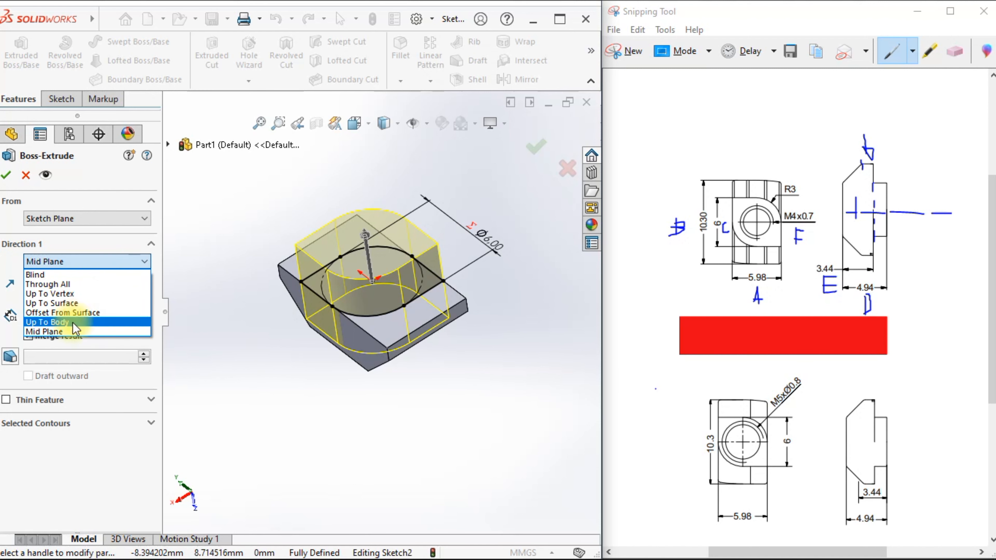
left_click(73, 294)
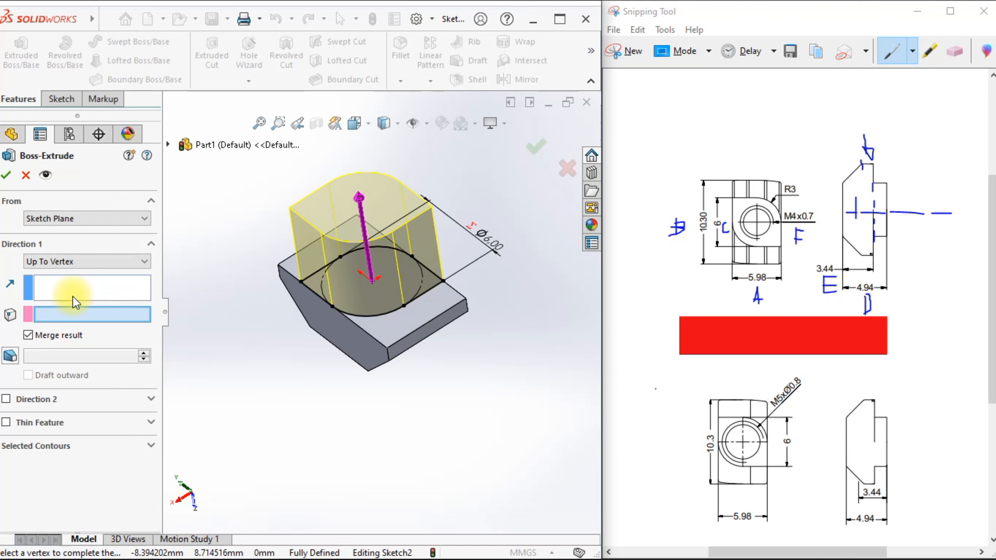
Step: Show Sketch1 of the first extrusion while the boss extrusion is being defined
left_click(168, 145)
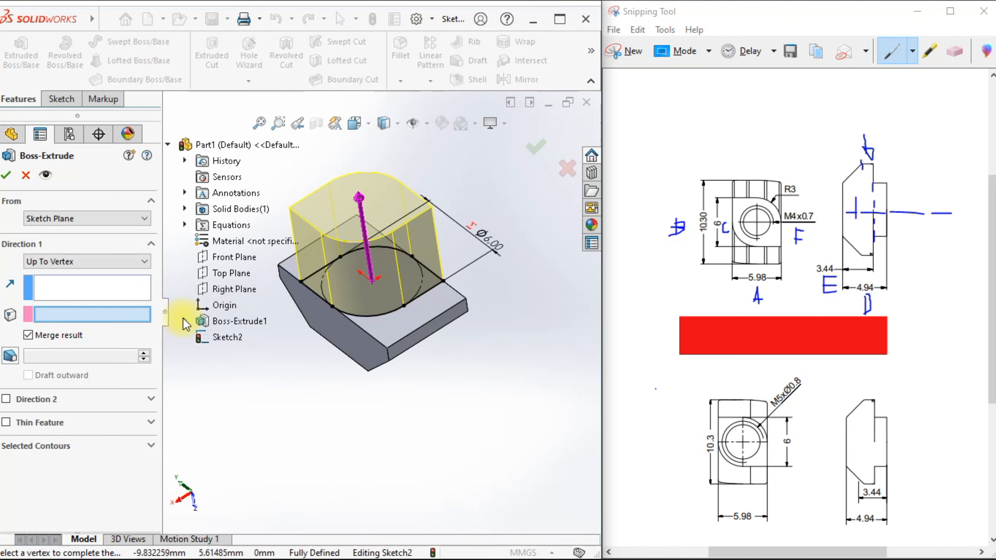
left_click(184, 321)
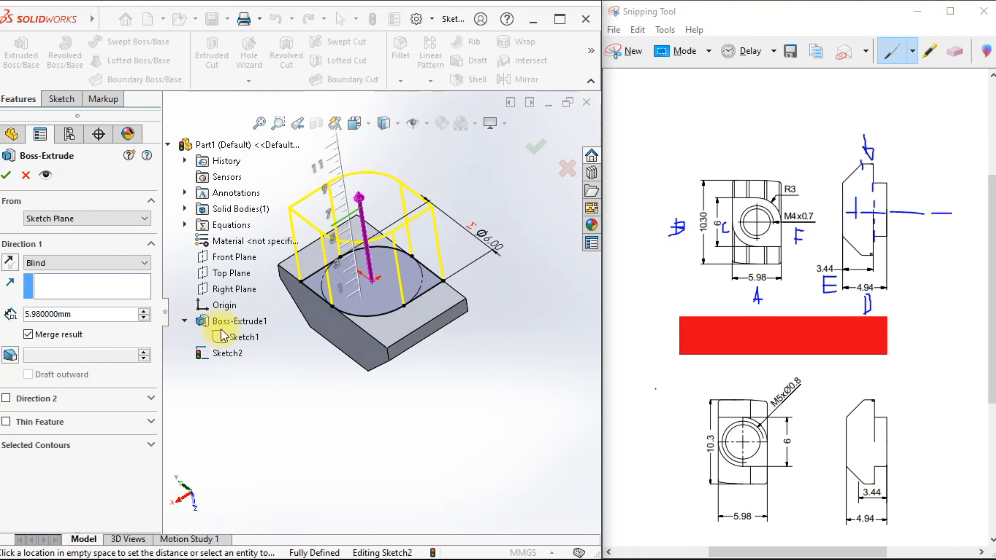
right_click(239, 336)
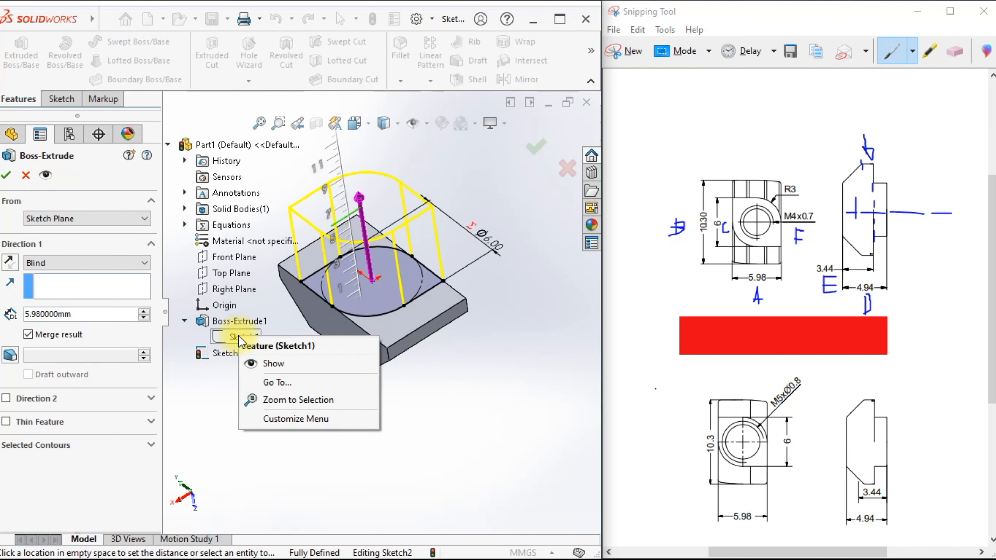
left_click(264, 361)
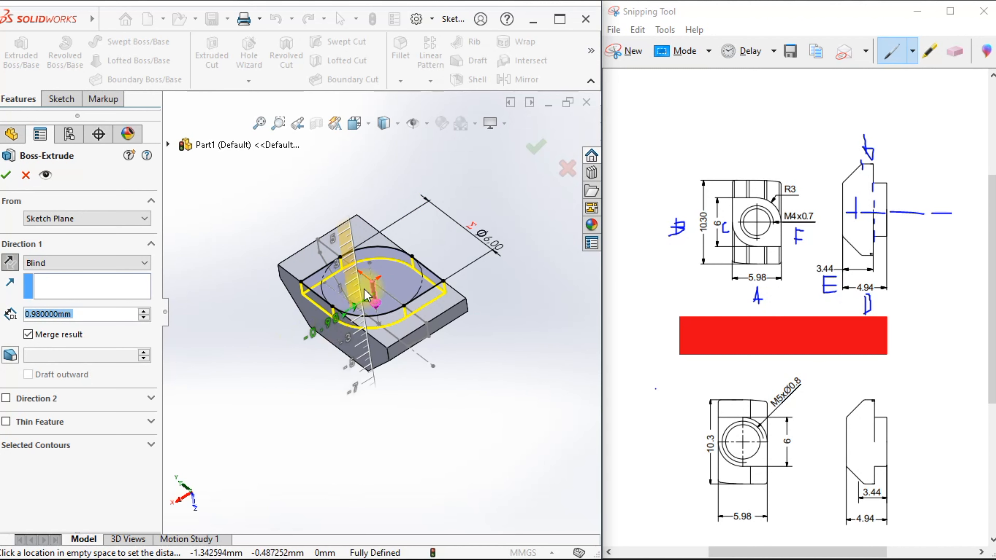
scroll(376, 261, "down", 3)
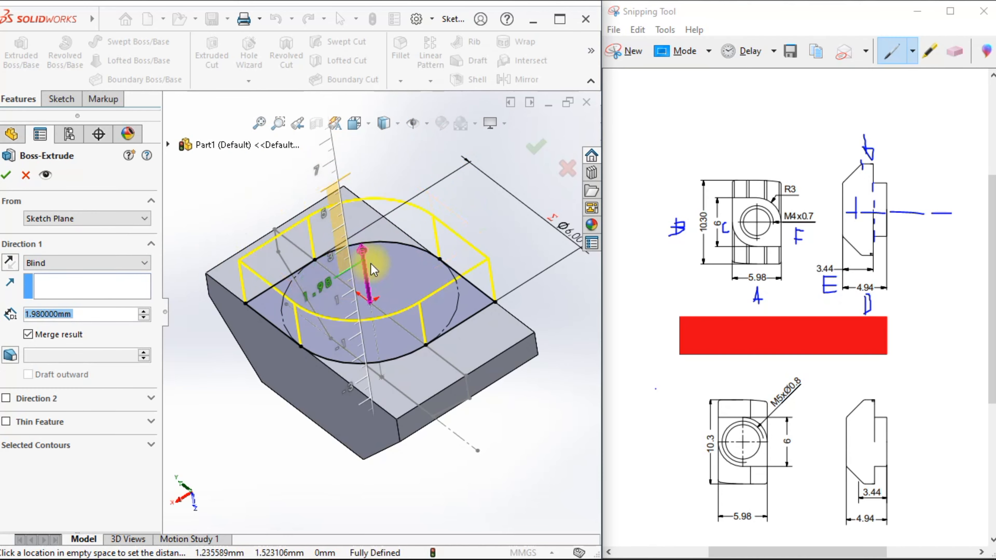
middle_click_drag(360, 280, 432, 224)
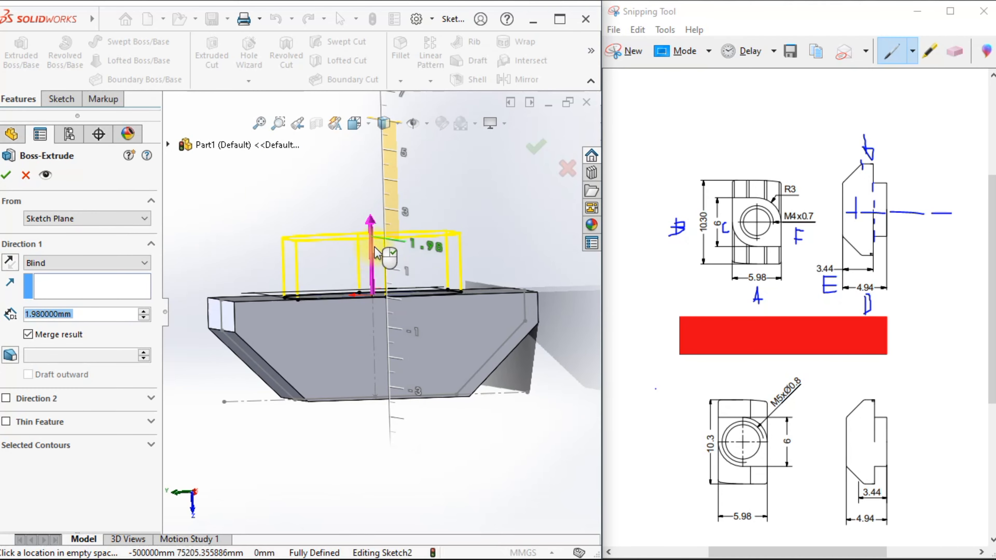
type("10")
key("Return")
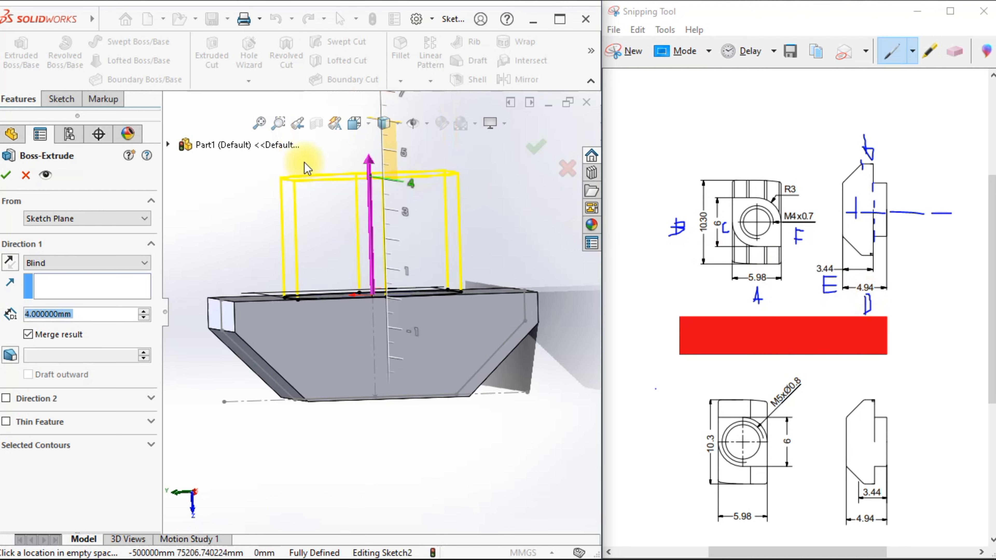
Step: Extrude the boss Up To Vertex, ending at the Sketch1 point on the vertical centerline above the base
left_click(79, 263)
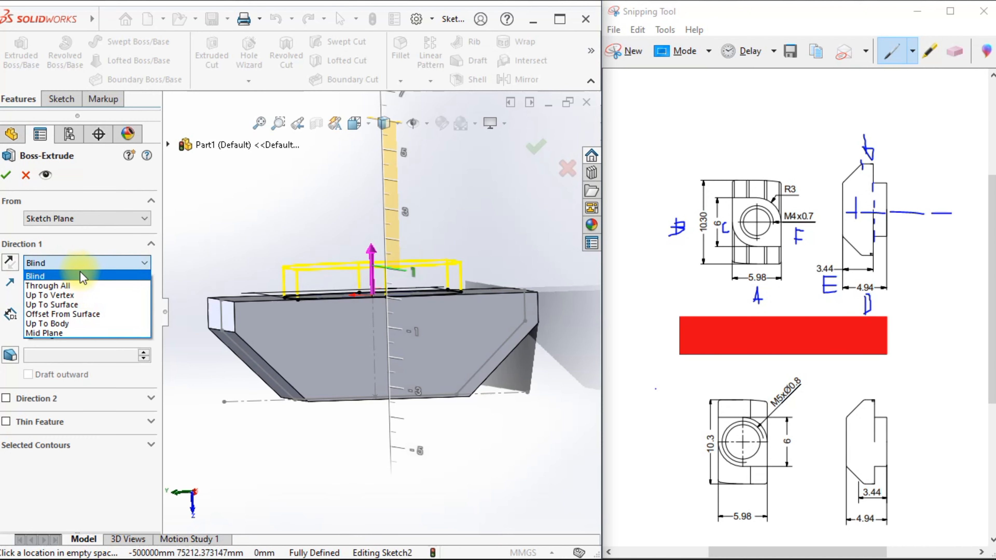
left_click(72, 295)
middle_click_drag(326, 301, 358, 299)
scroll(373, 268, "down", 4)
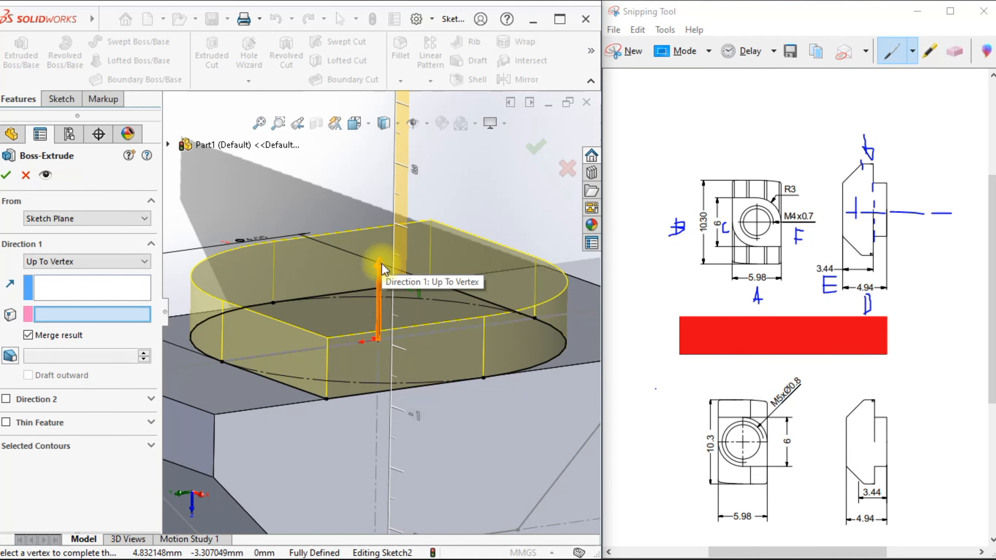
middle_click_drag(381, 262, 371, 236)
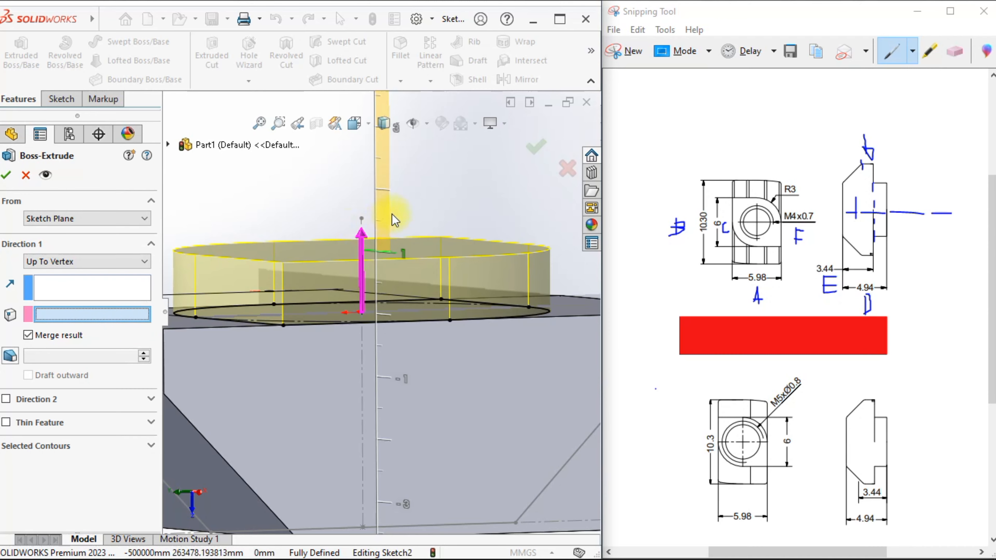
left_click(362, 218)
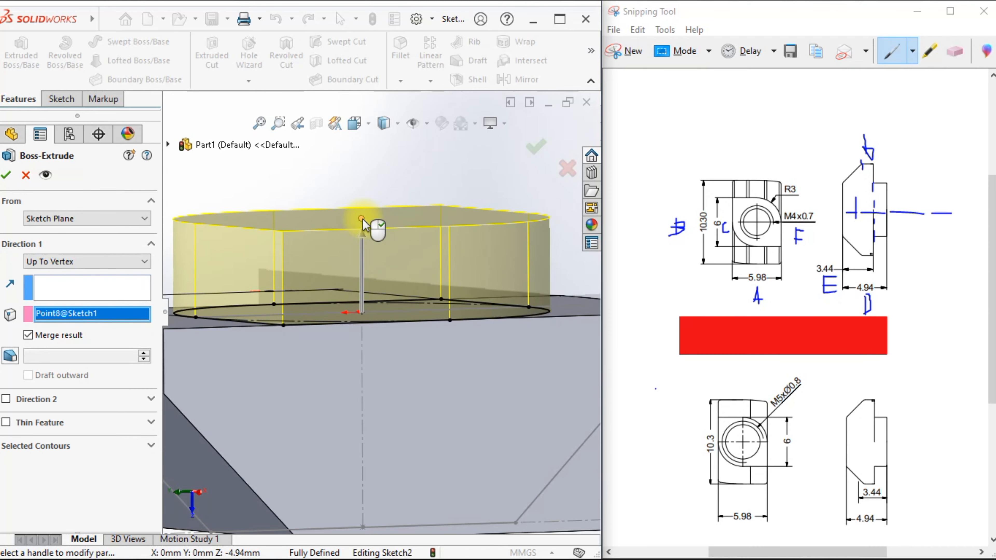
middle_click_drag(422, 235, 400, 247)
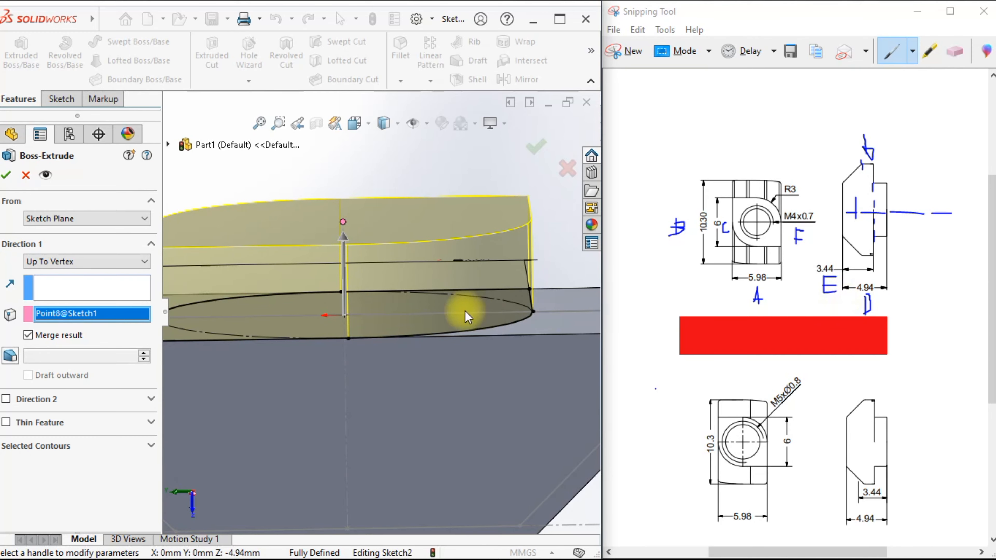
scroll(454, 313, "up", 3)
middle_click_drag(454, 313, 579, 361)
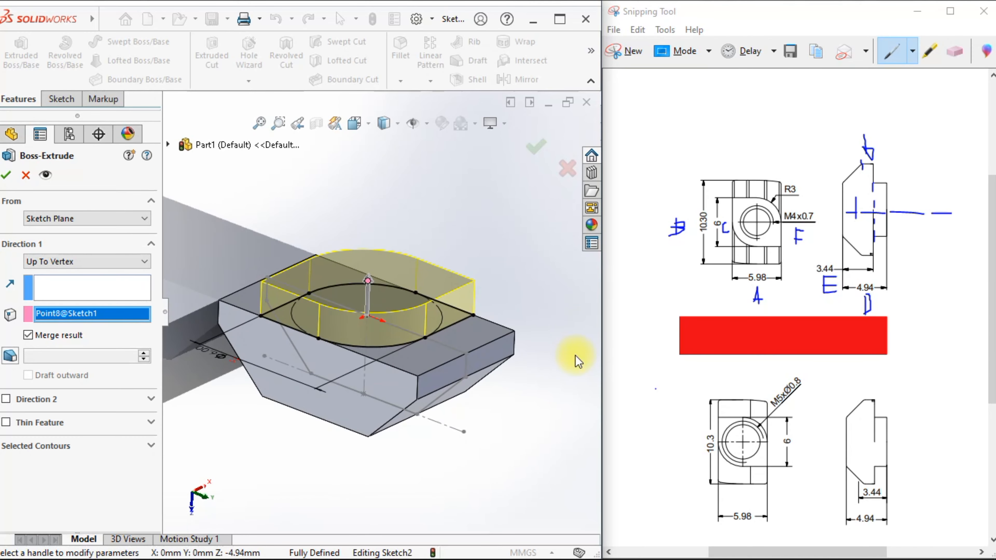
left_click(9, 177)
Step: Start a new sketch on the boss's top face and view it face-on
middle_click_drag(184, 322, 371, 346)
left_click(378, 327)
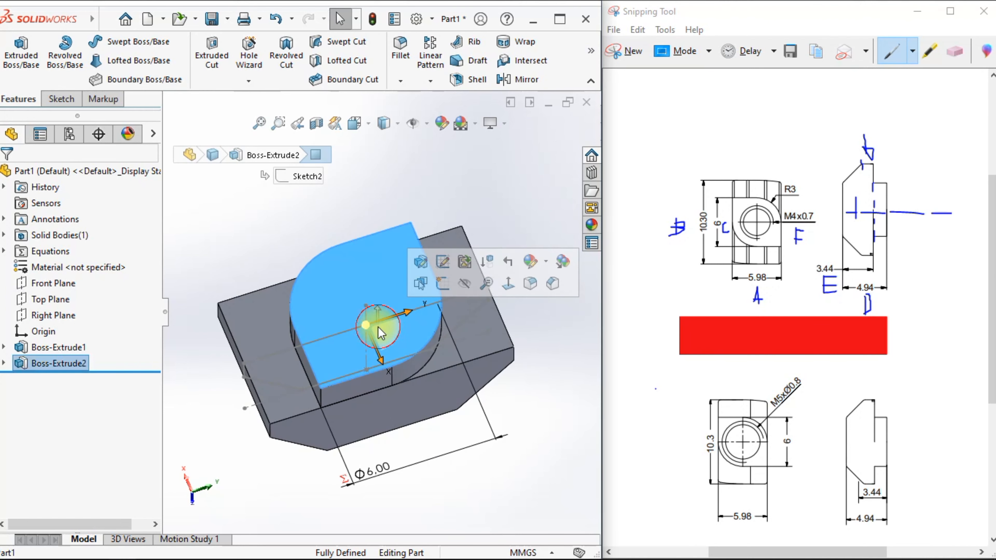
left_click(332, 275)
left_click(396, 230)
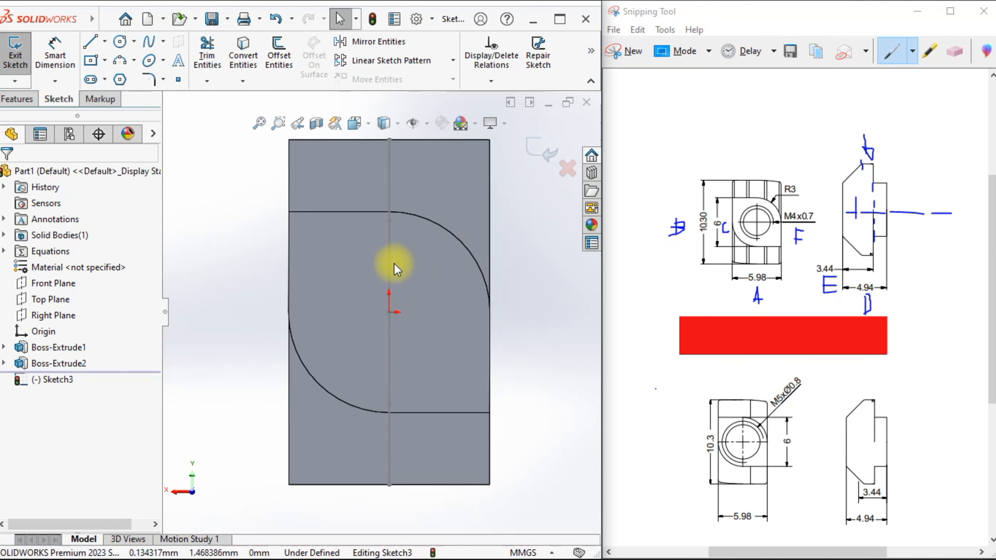
Step: Hide Sketch1 of the first extrusion
left_click(4, 347)
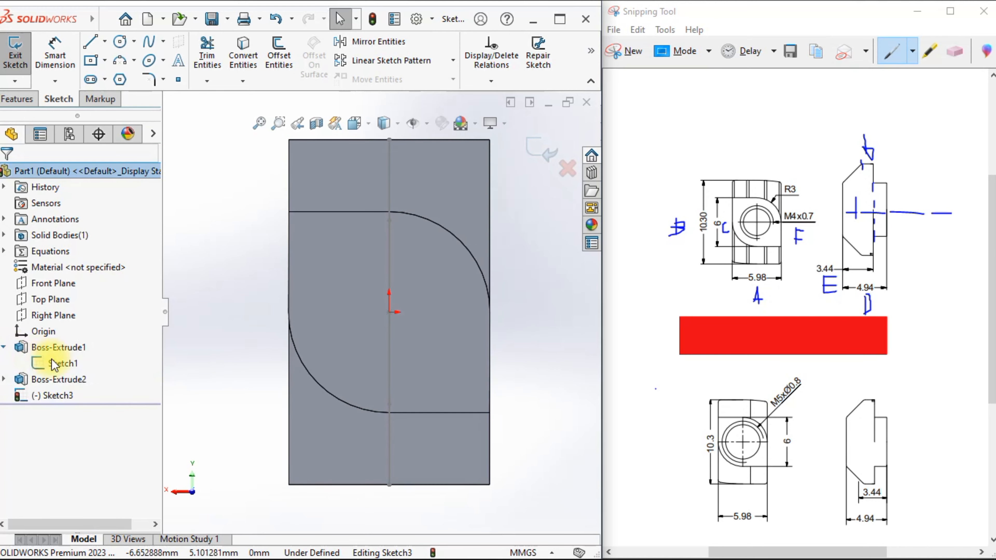
right_click(55, 364)
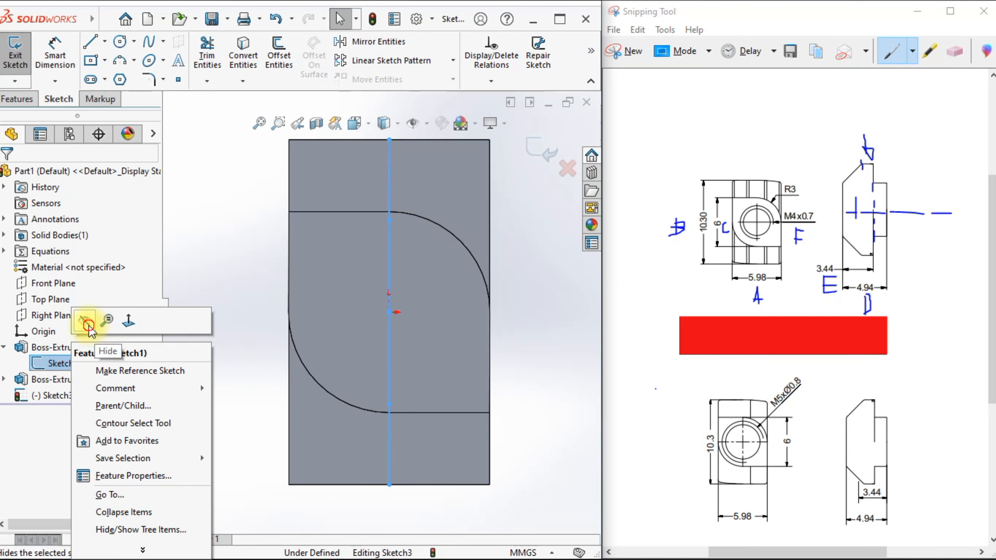
left_click(88, 325)
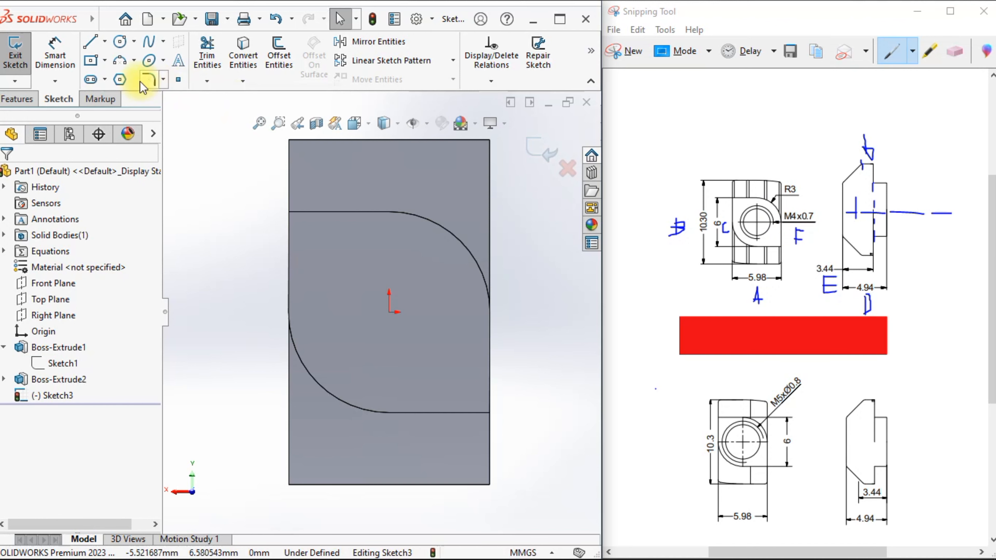
Step: Sketch a circle about 3.65 mm in diameter centred on the origin of the boss's top face
left_click(116, 45)
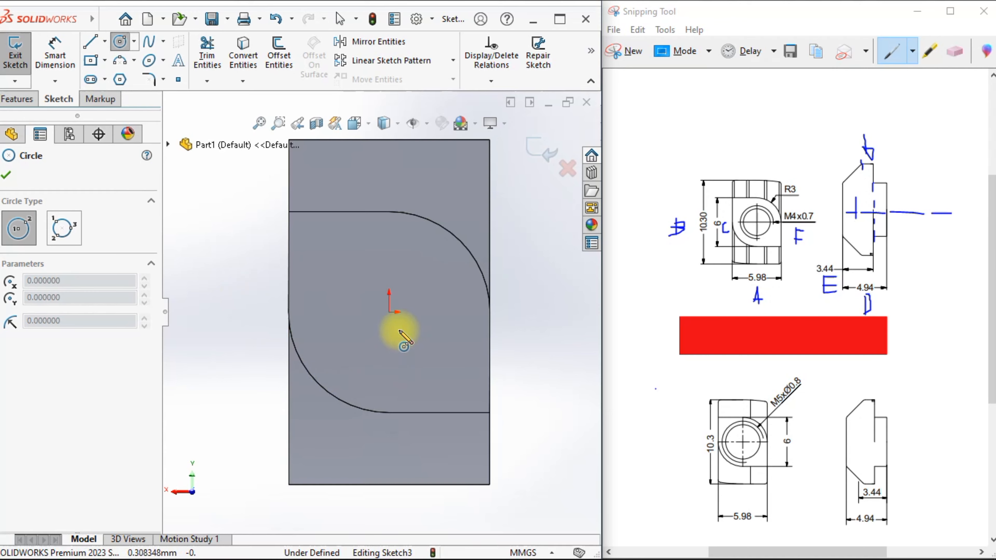
left_click_drag(389, 312, 415, 366)
right_click(222, 196)
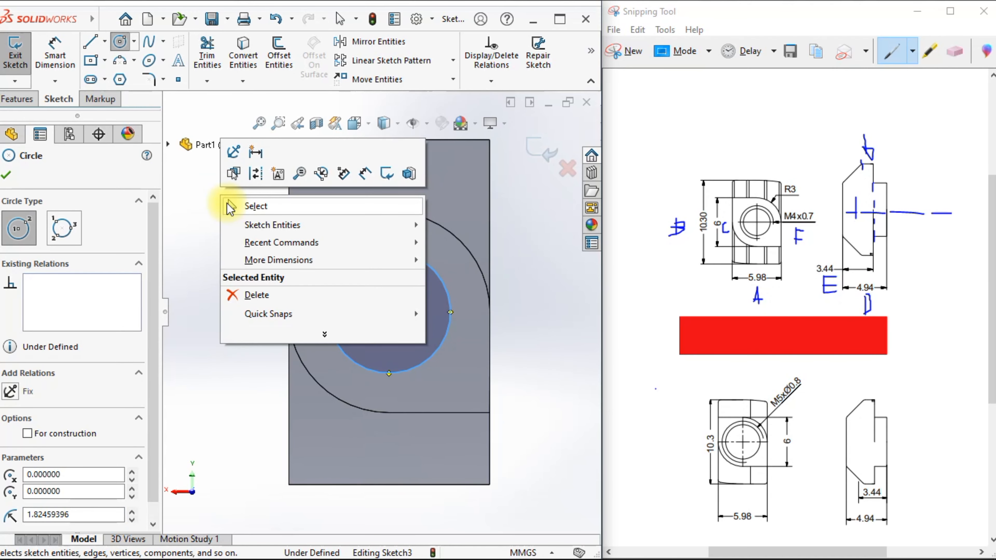
left_click(227, 205)
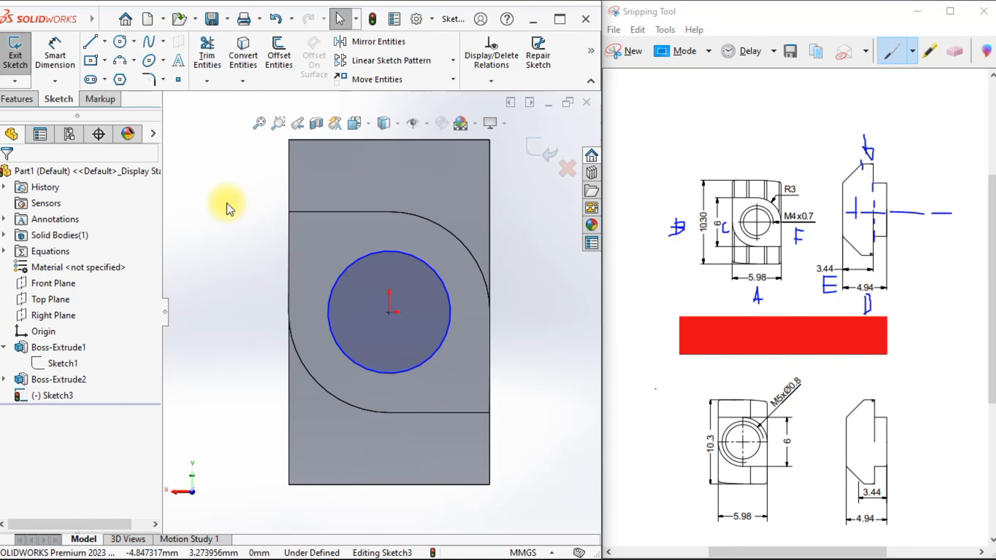
Step: Dimension the circle's diameter and link it to global variable F
left_click(54, 55)
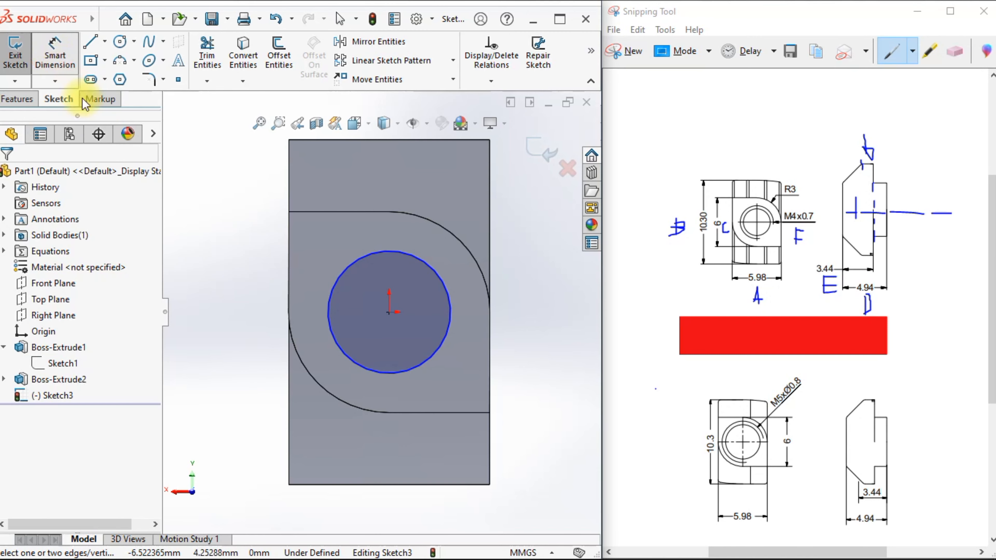
left_click(432, 355)
left_click(556, 312)
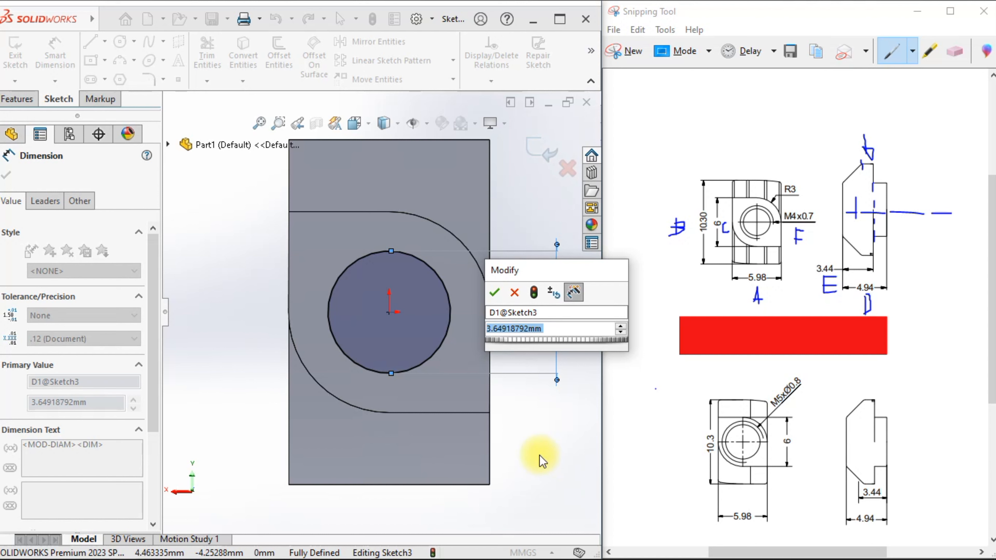
type("=")
key("Down")
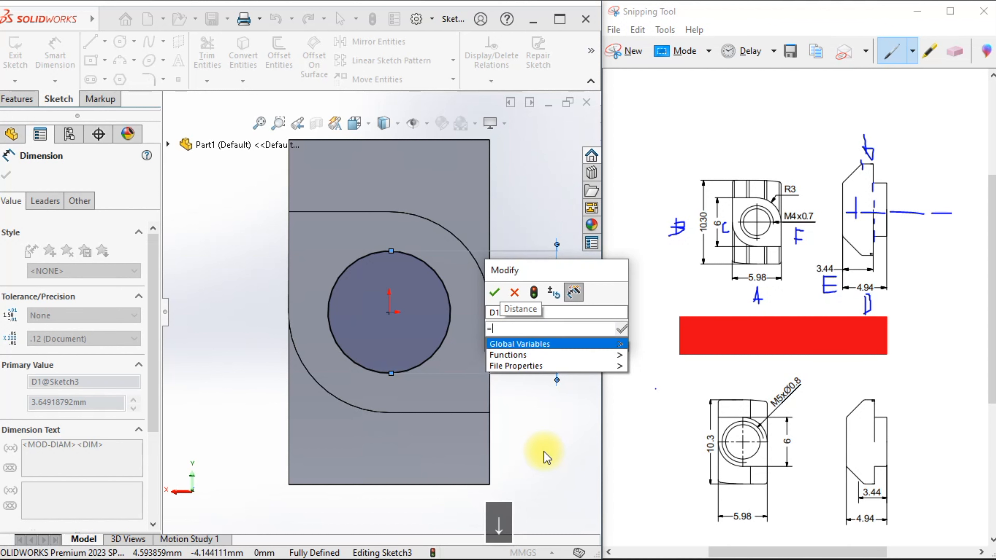
key("Right")
key("Down")
key("Down")
key("Down")
key("Down")
key("Down")
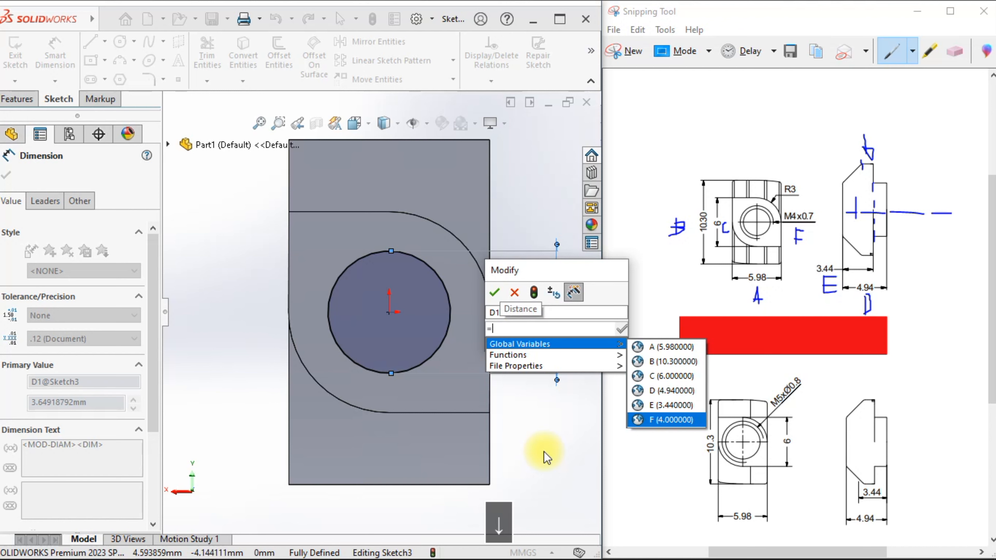
key("Return")
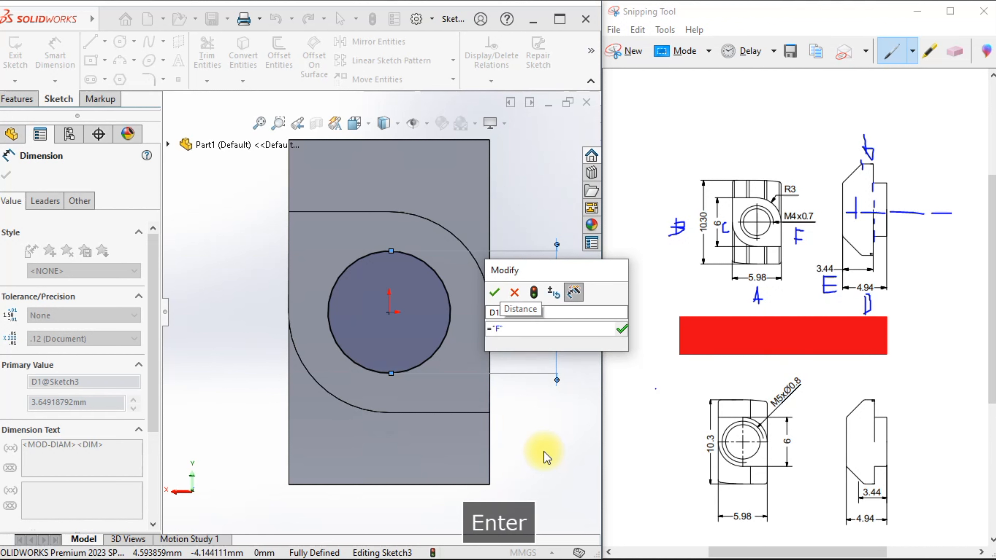
key("Return")
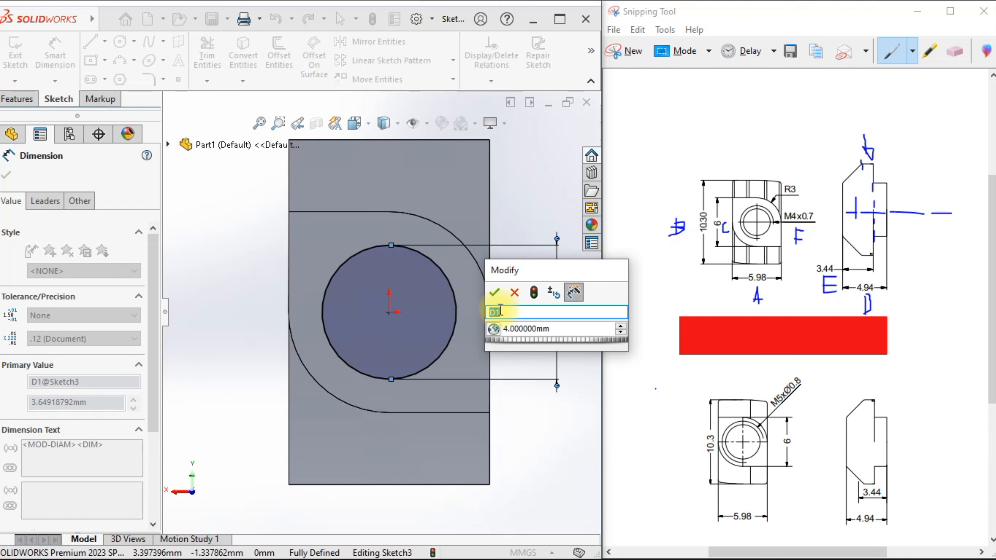
Step: Name the circle's diameter dimension MATRIC NUTT and accept it
type("MAT")
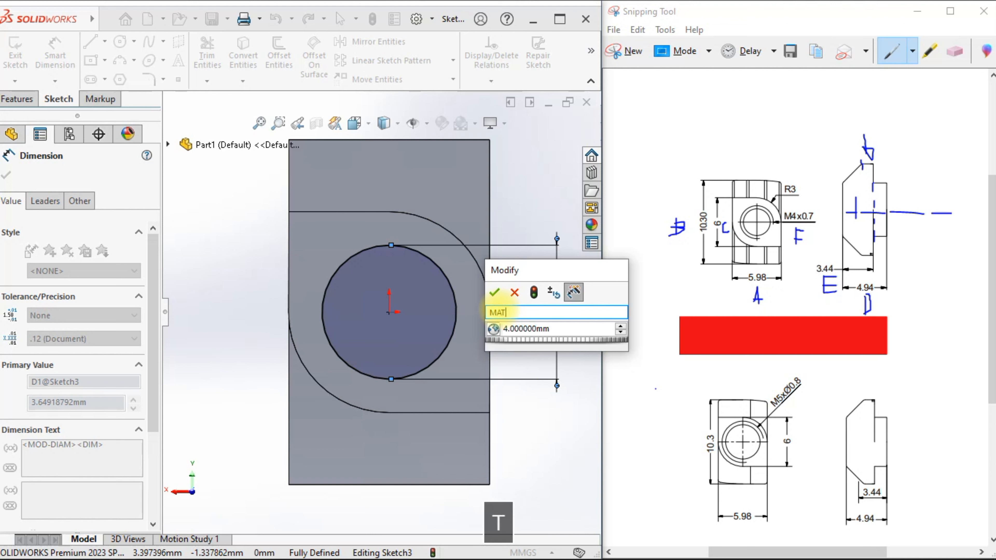
type("RIC NUTT")
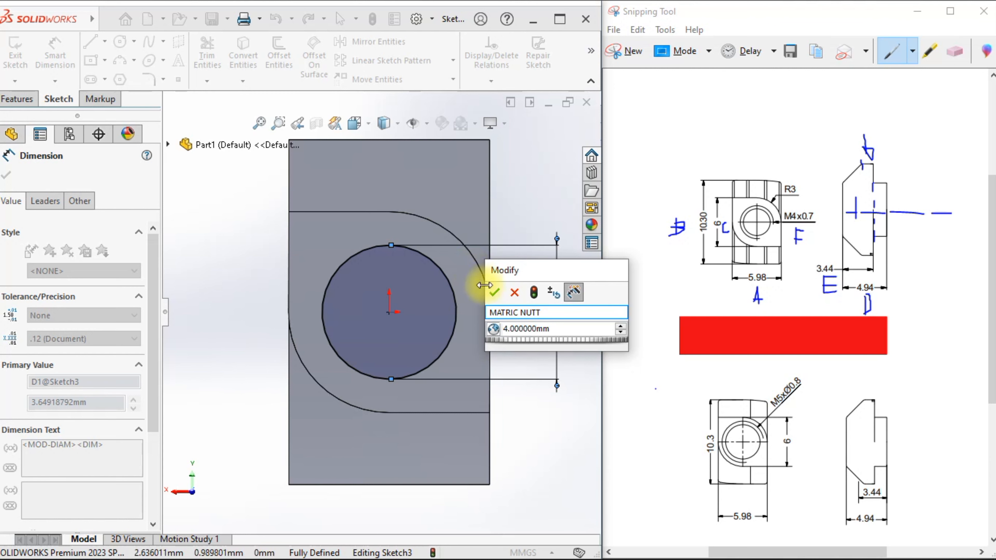
left_click(494, 292)
left_click(543, 433)
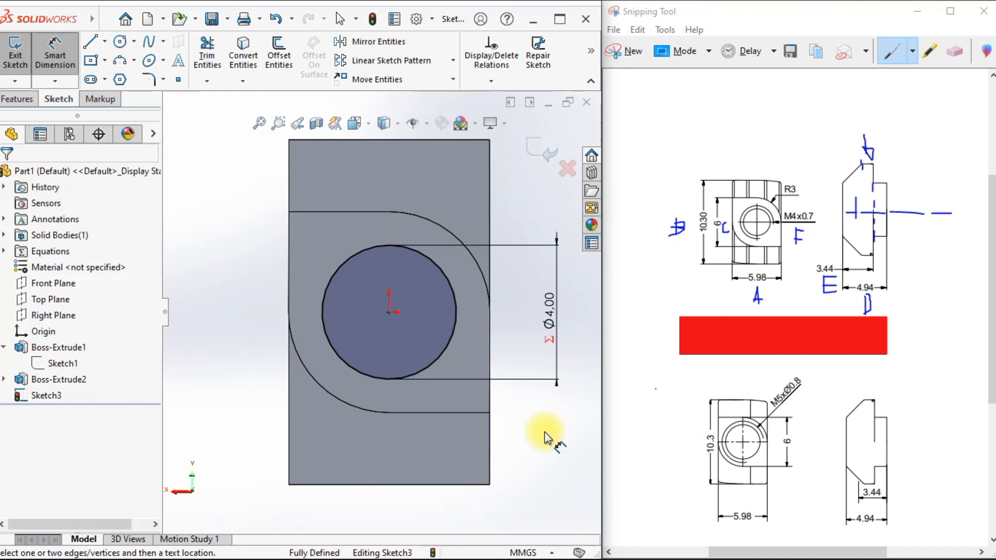
Step: Cut-extrude the circle Up To Surface, ending at the nut's flat underside between the chamfered faces
middle_click_drag(523, 423, 556, 370)
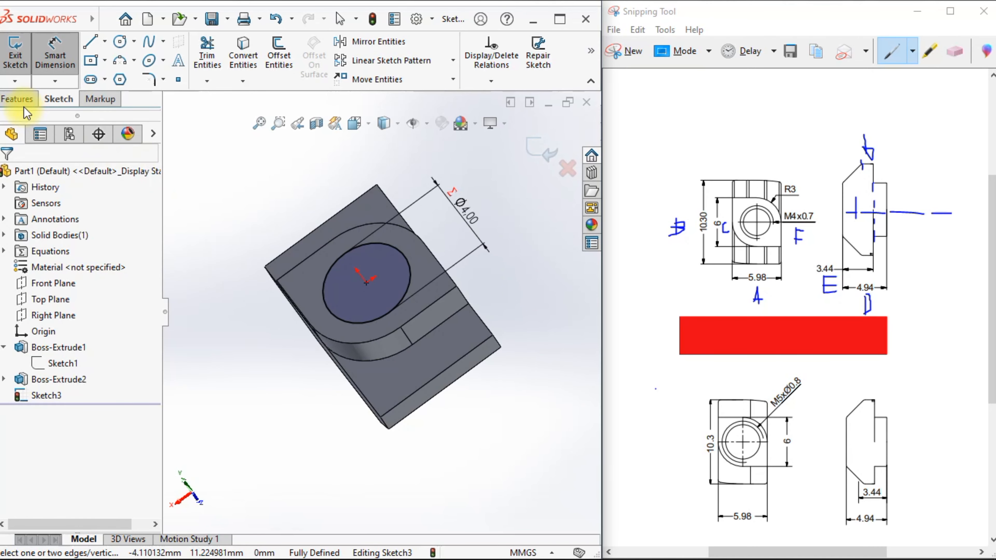
left_click(21, 100)
left_click(207, 65)
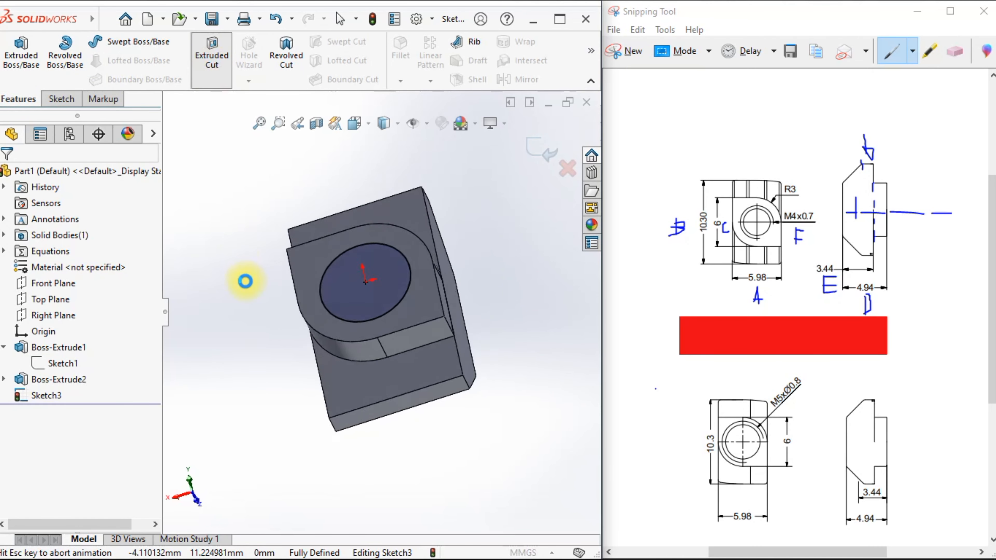
middle_click_drag(373, 454, 364, 314)
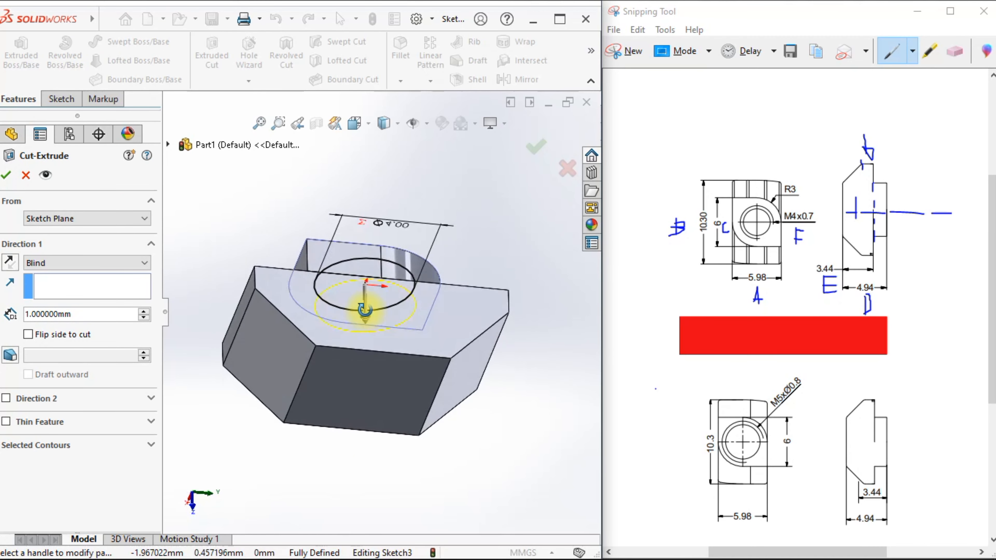
left_click(78, 264)
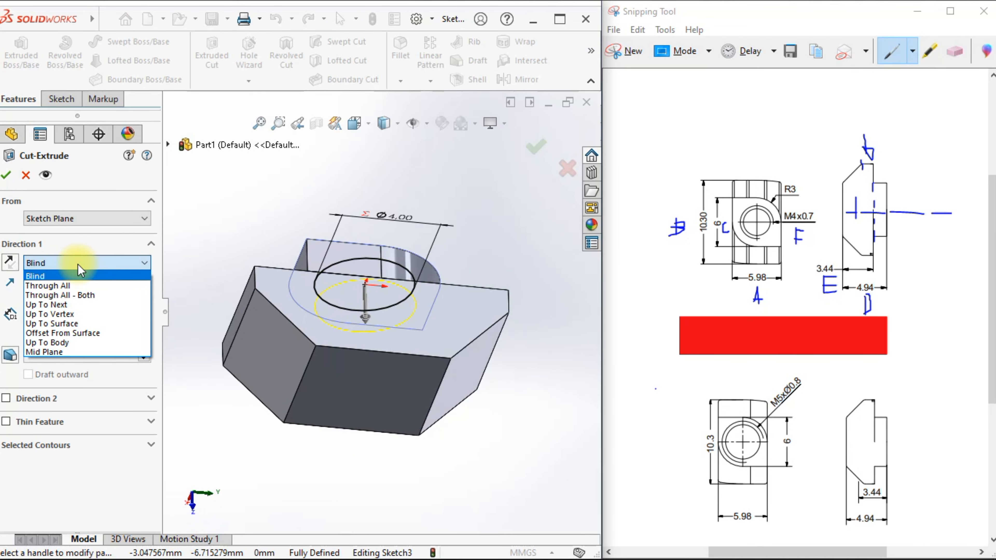
left_click(80, 321)
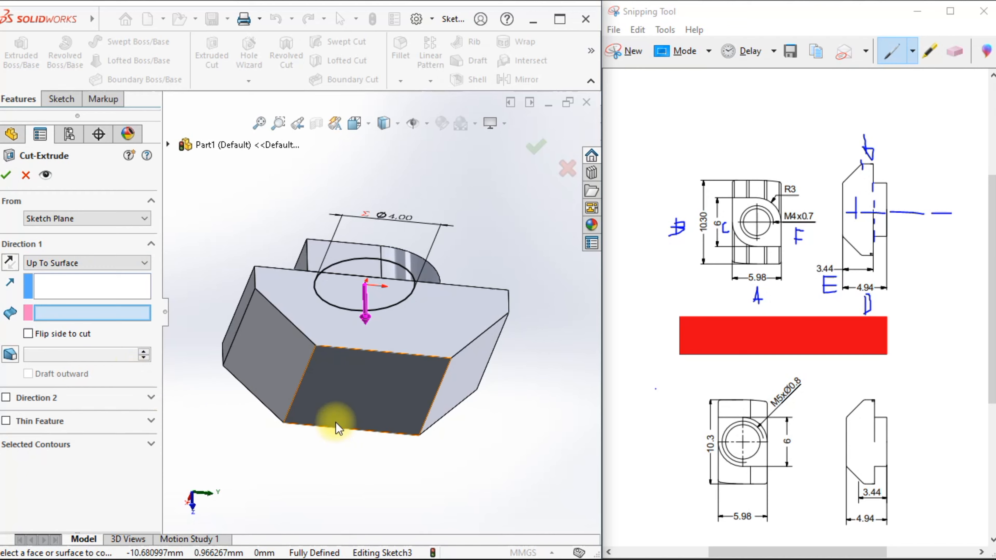
left_click(346, 414)
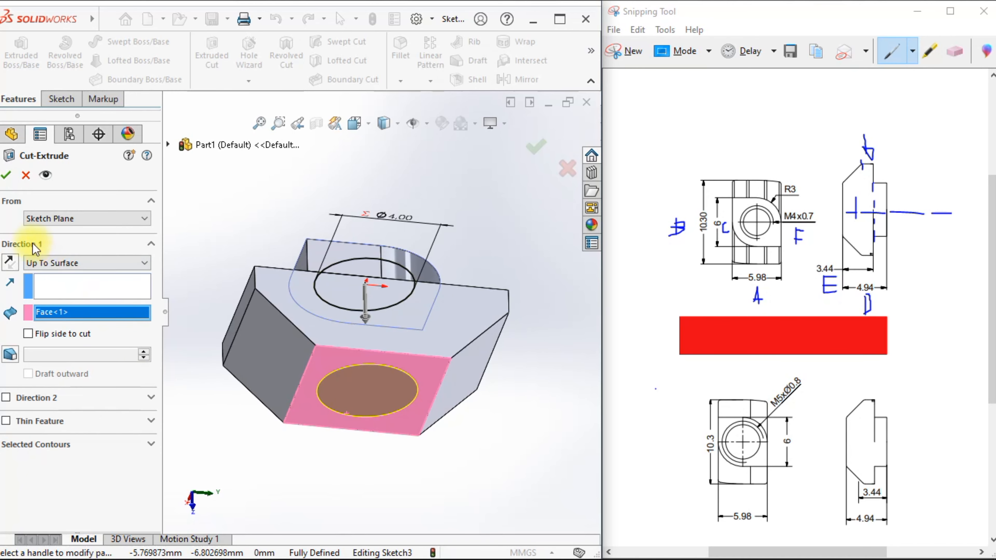
left_click(6, 175)
Step: Inspect the nut with its through hole in the standard isometric view
mouse_move(433, 415)
middle_mouse_down()
mouse_move(451, 472)
mouse_move(329, 327)
mouse_move(394, 433)
mouse_move(444, 444)
mouse_move(391, 262)
mouse_move(500, 401)
mouse_move(513, 553)
mouse_move(485, 444)
mouse_move(474, 283)
mouse_move(473, 456)
mouse_move(451, 410)
middle_mouse_up()
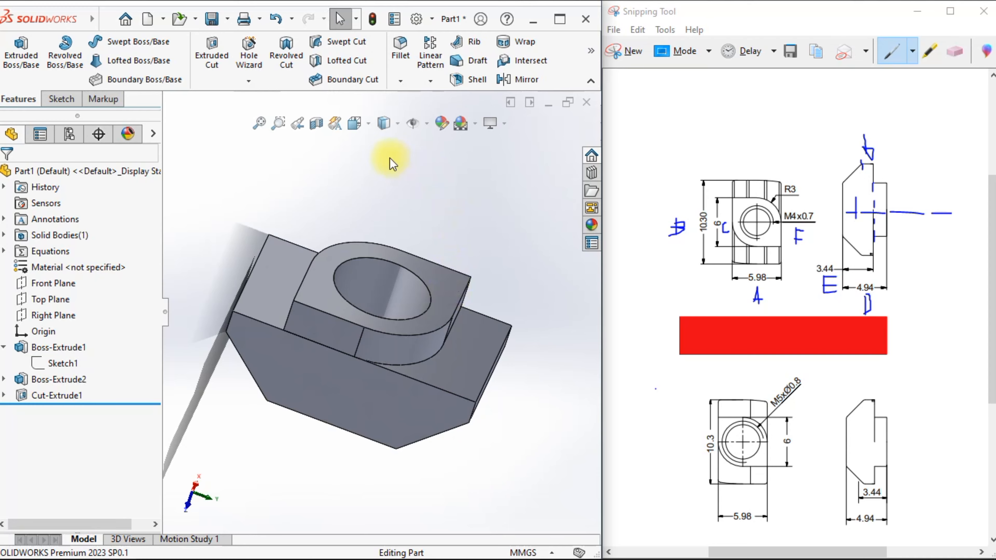
left_click(380, 128)
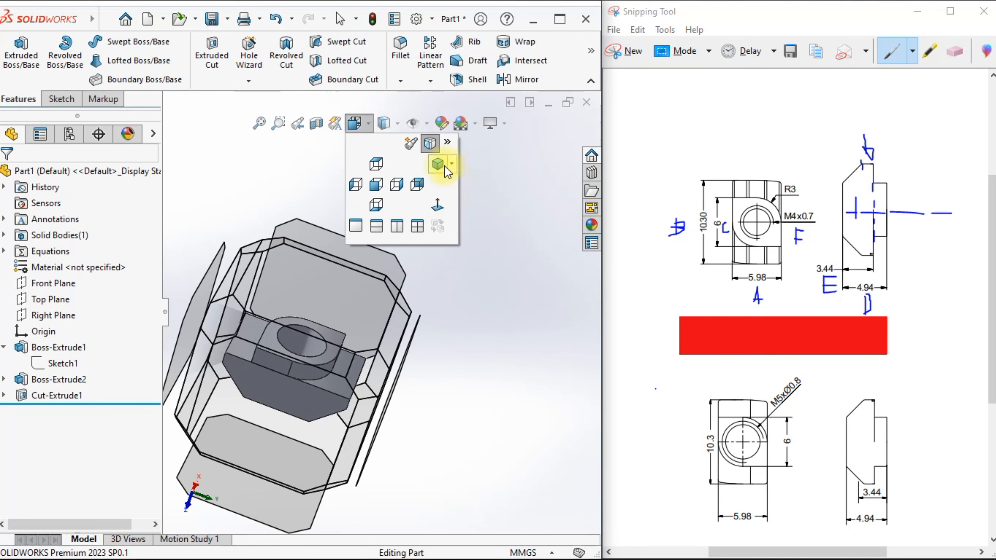
left_click(444, 167)
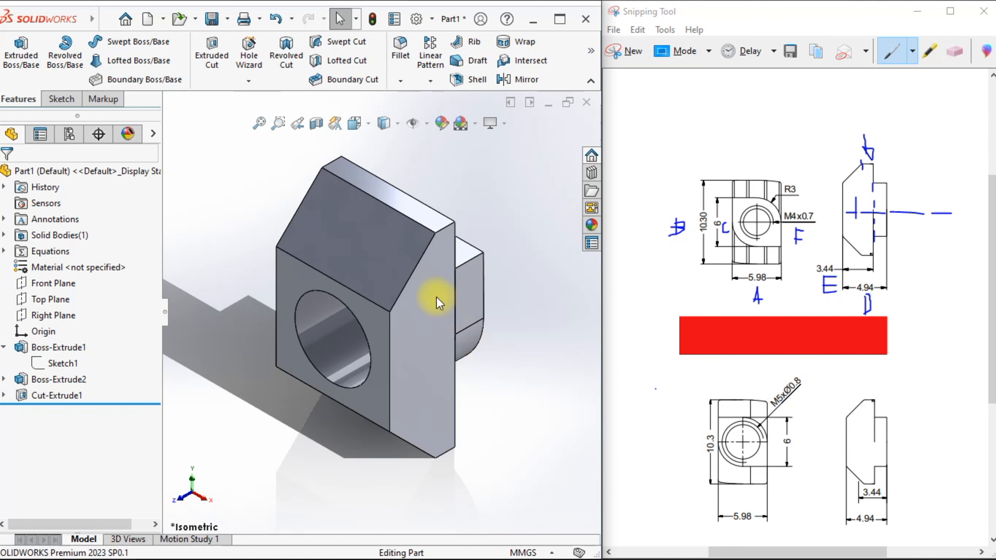
Step: Insert an auto-created Excel design table that includes the MATRIC NUTT@Sketch3 dimension
mouse_move(95, 21)
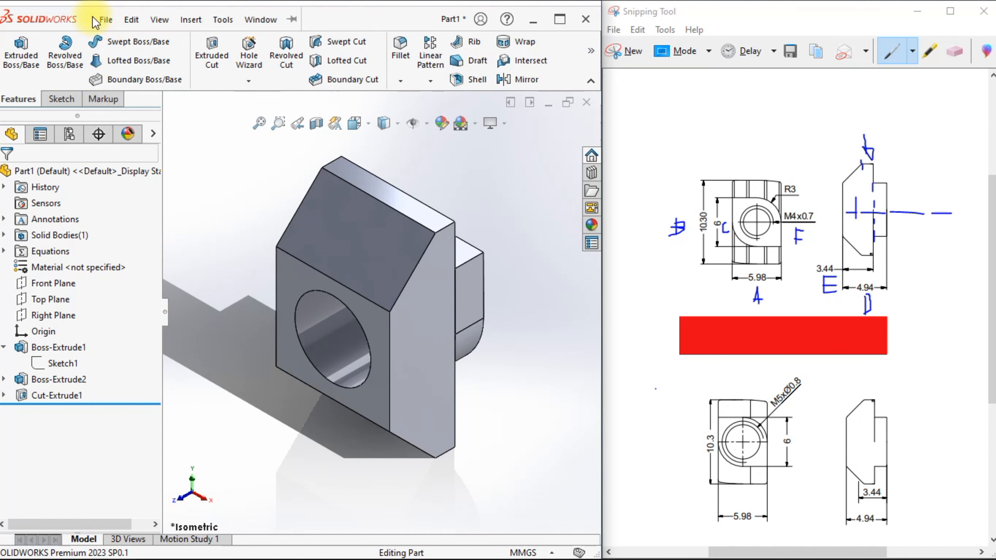
left_click(187, 20)
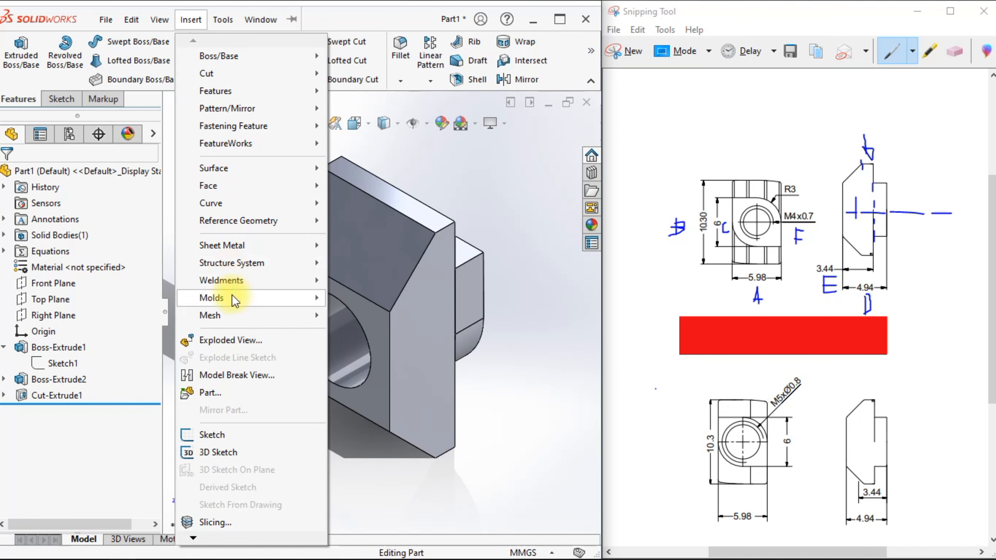
left_click(193, 538)
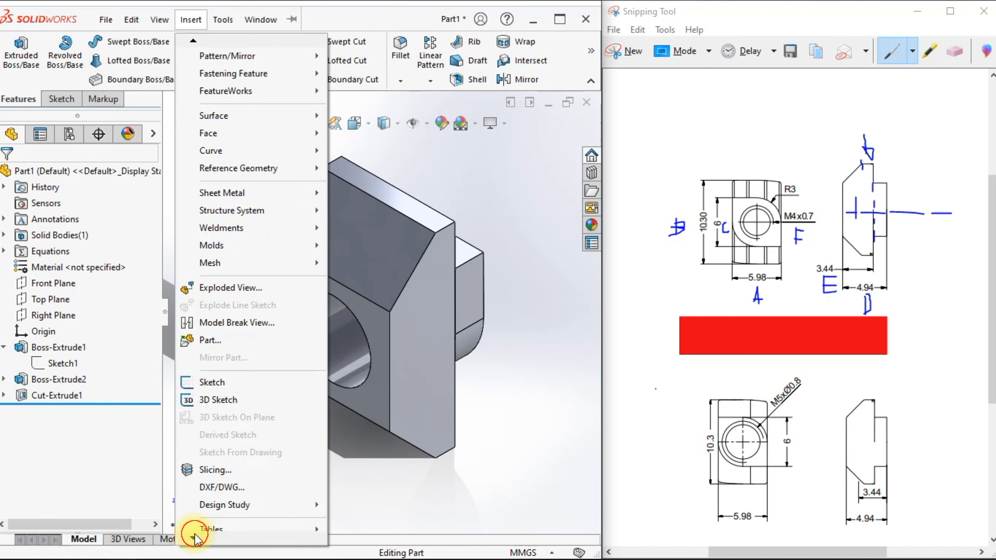
mouse_move(218, 455)
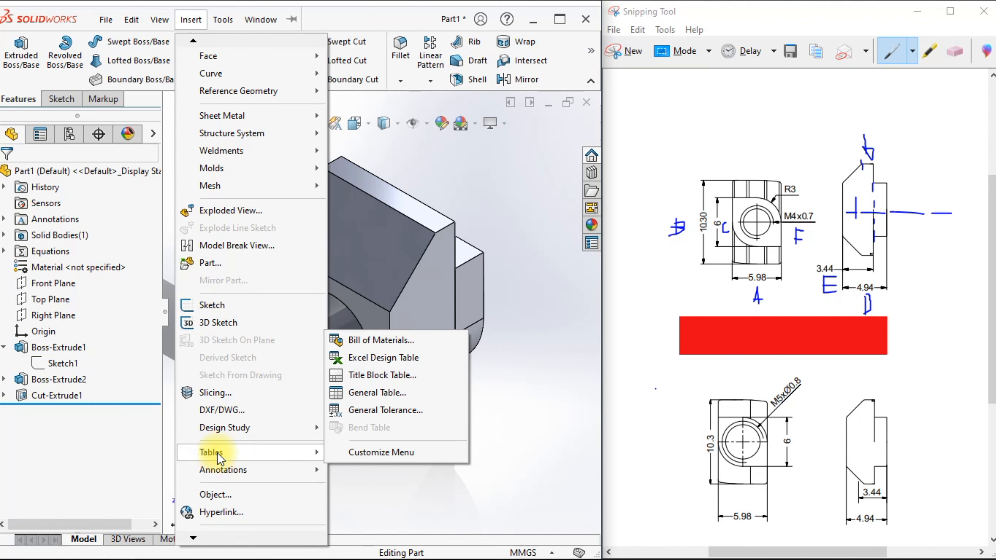
left_click(372, 359)
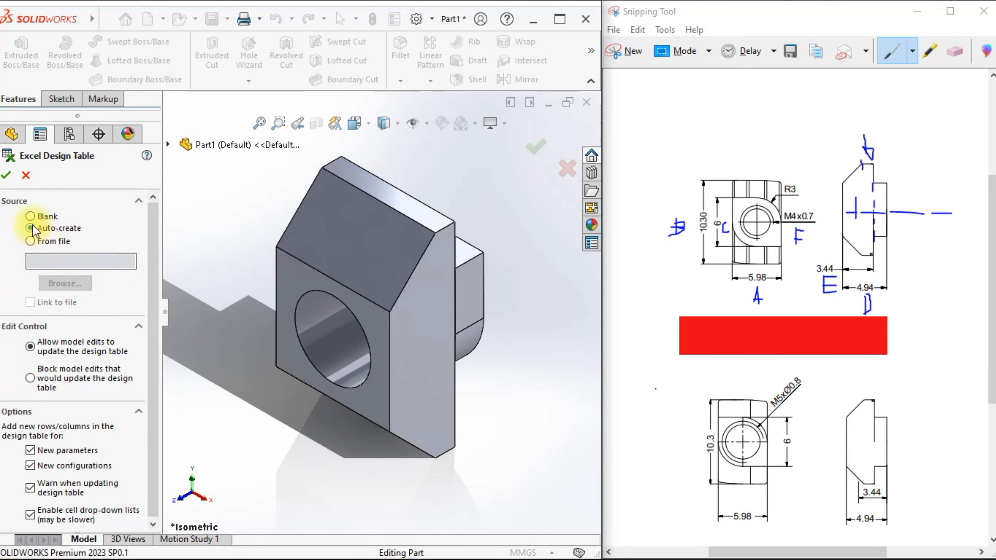
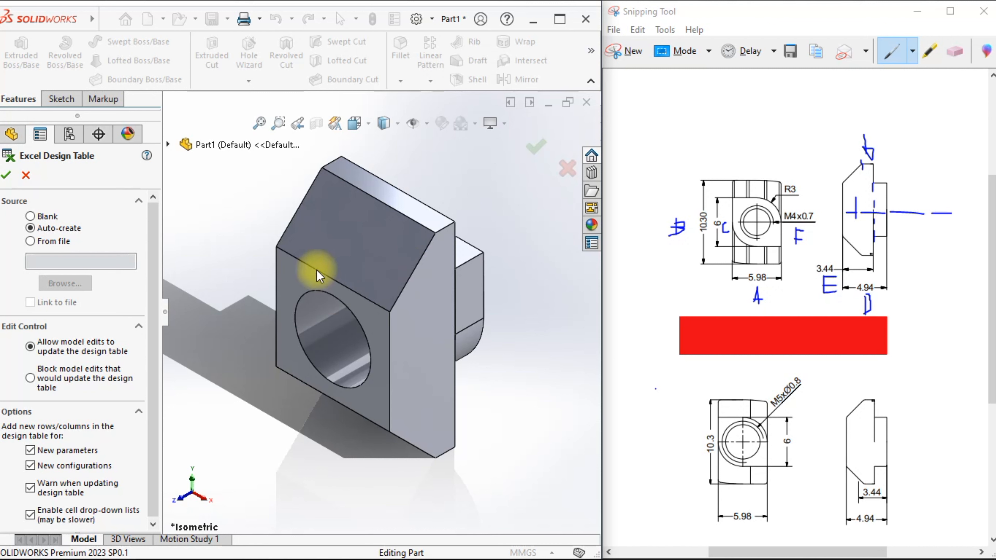
left_click(51, 242)
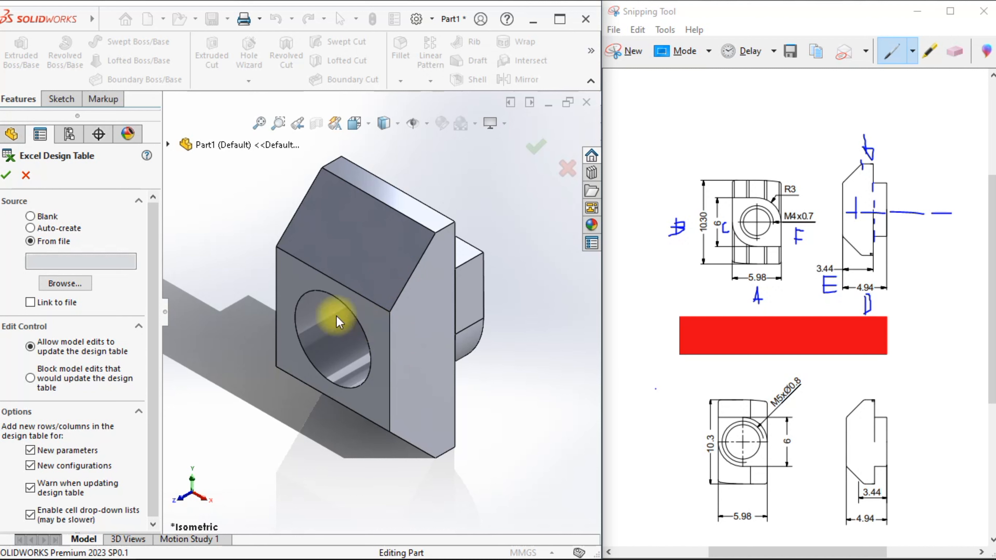
left_click(42, 229)
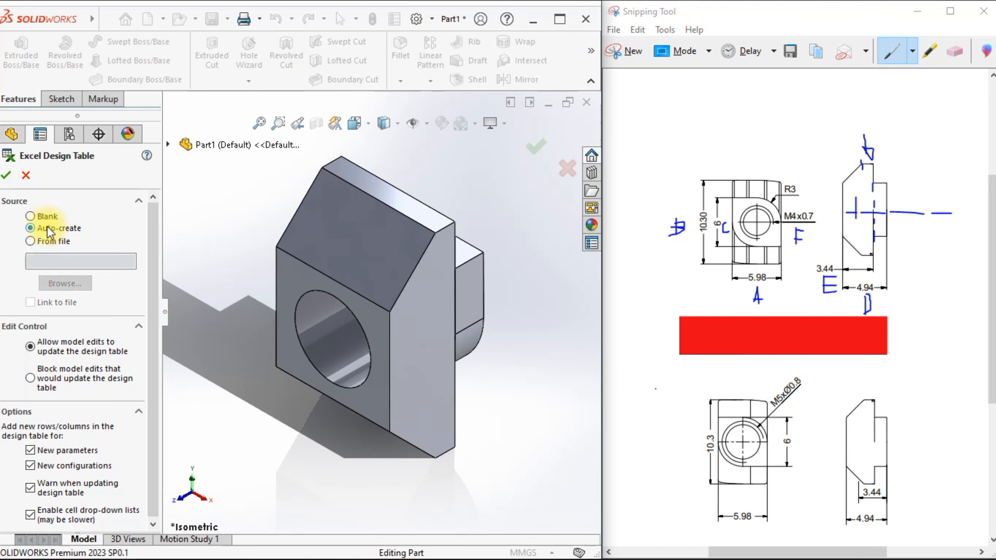
left_click(6, 175)
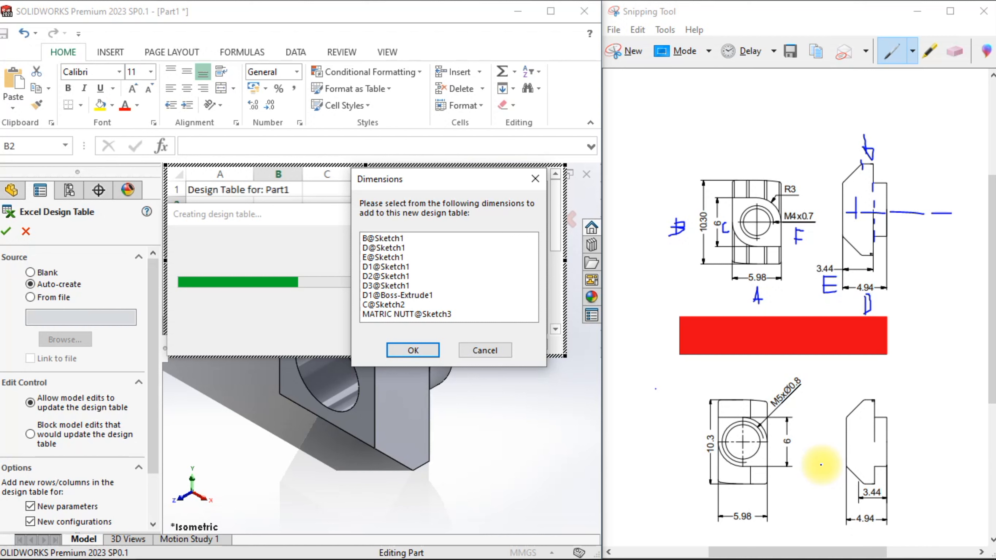
left_click(410, 316)
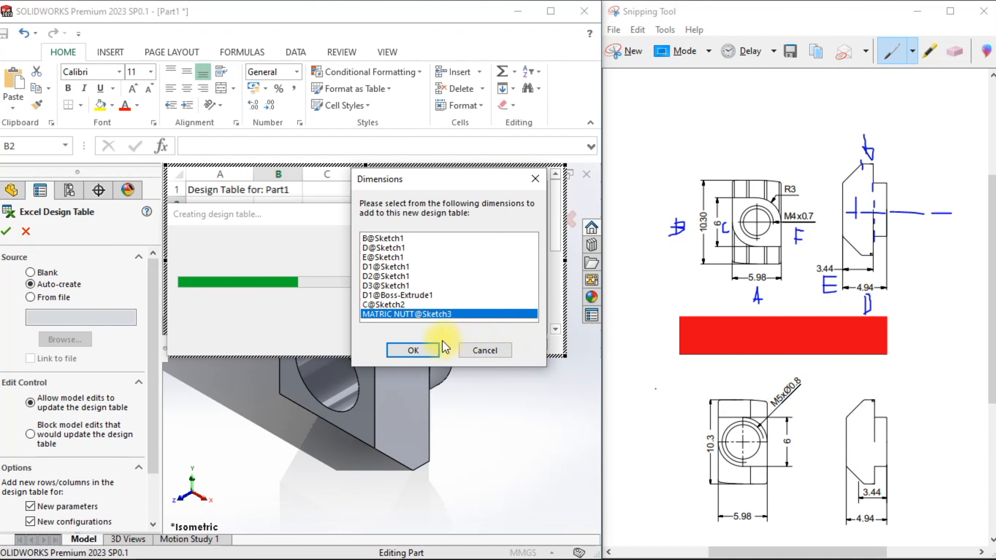
left_click(408, 350)
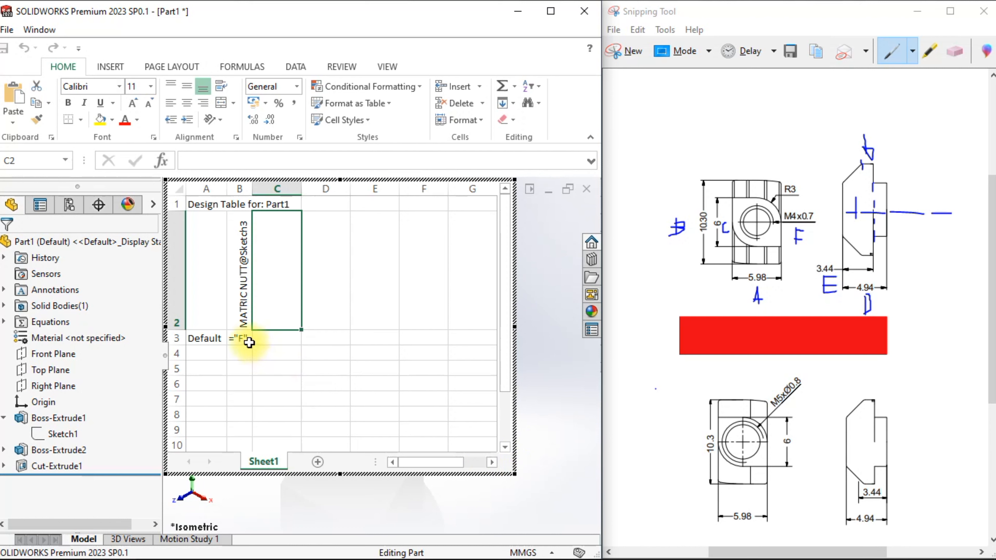
Step: Rename the Default configuration in the design table as T - NUTT M4
left_click(216, 340)
left_click_drag(240, 160, 191, 157)
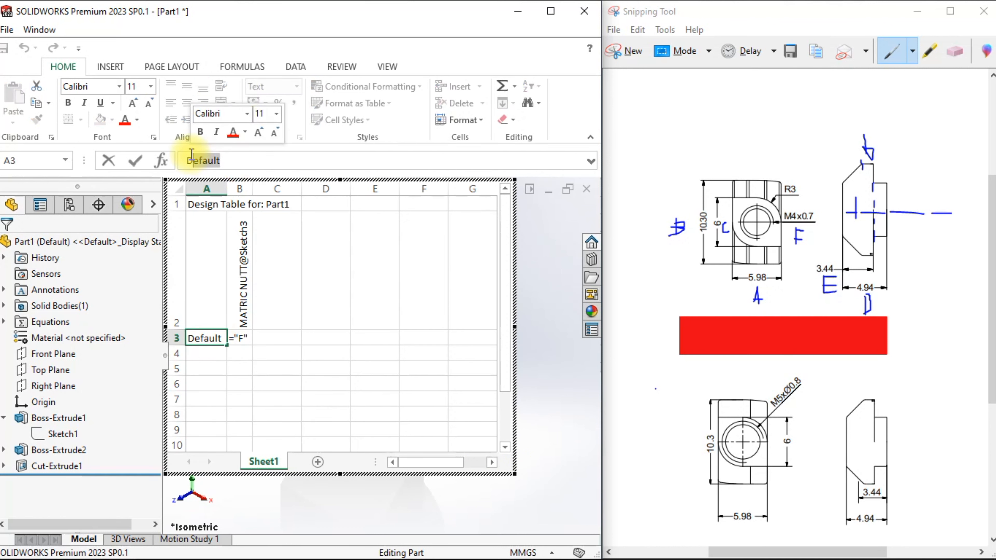
key("BackSpace")
key("BackSpace")
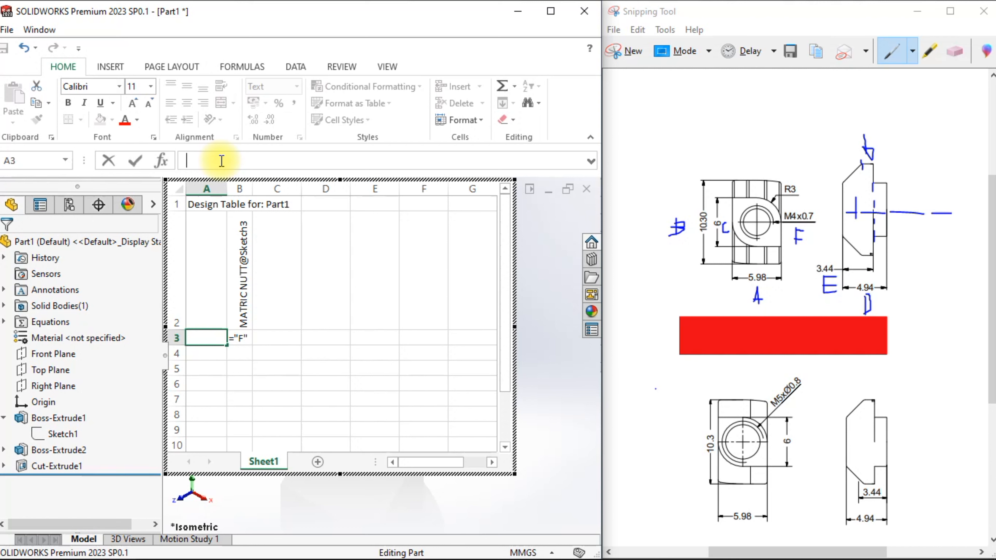
type("T")
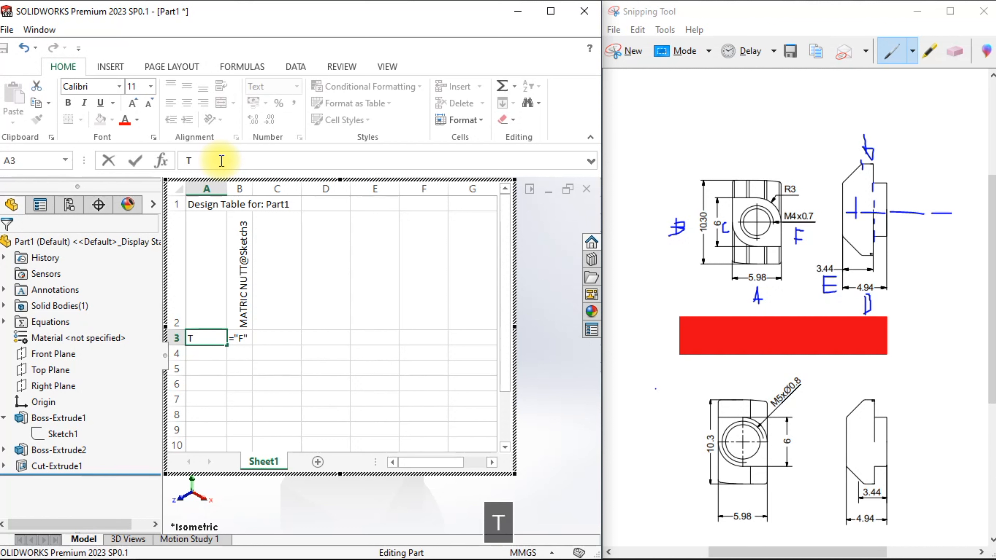
type(" -")
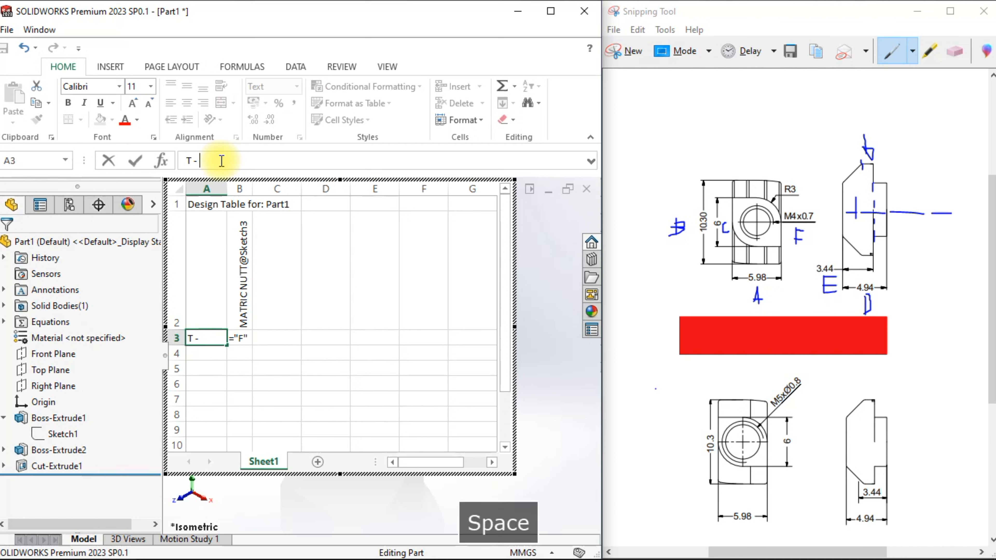
type(" NUTT")
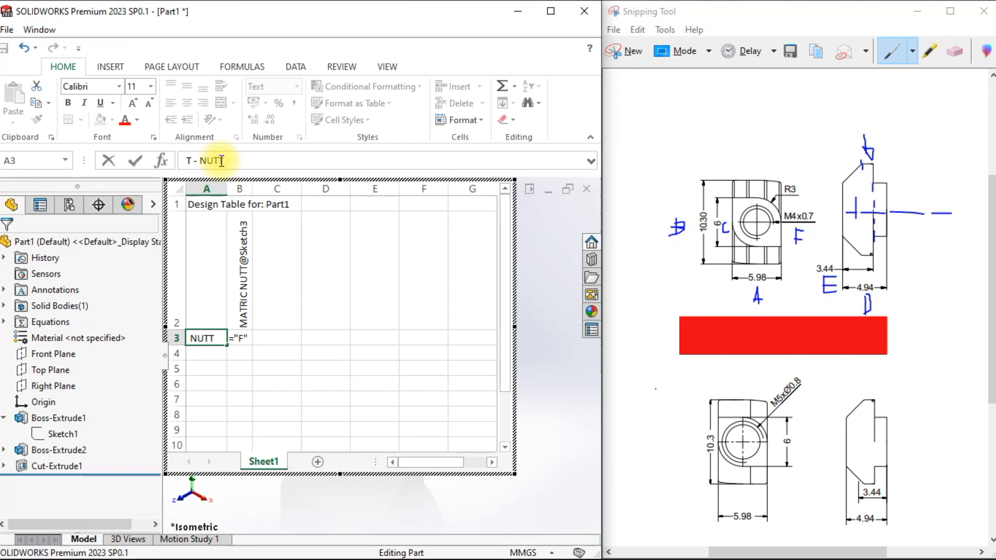
type(" M4")
key("Return")
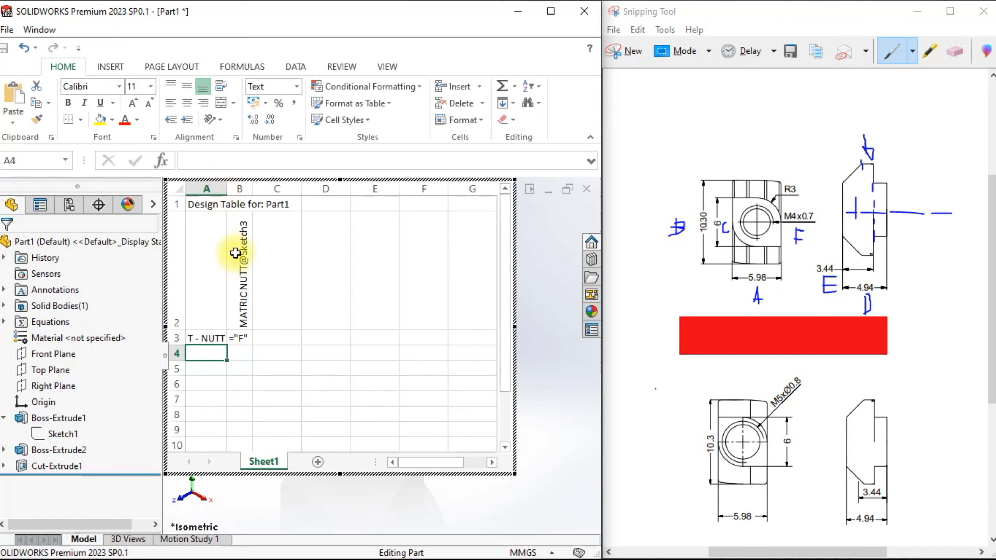
Step: Widen the configuration name column and fill the M4 name down one row to add T - NUTT M5
left_click_drag(228, 189, 259, 209)
left_click(240, 329)
left_click_drag(265, 345, 252, 353)
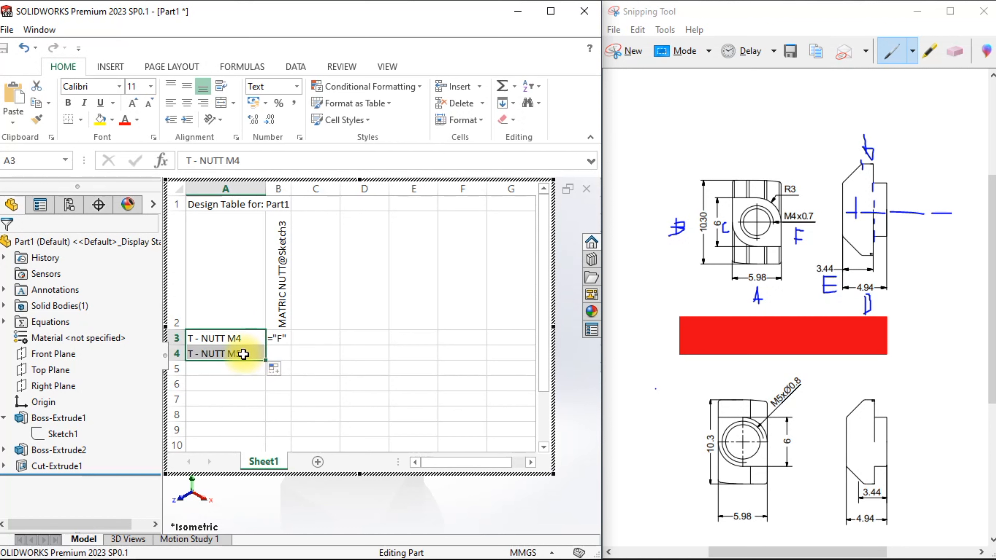
left_click(245, 352)
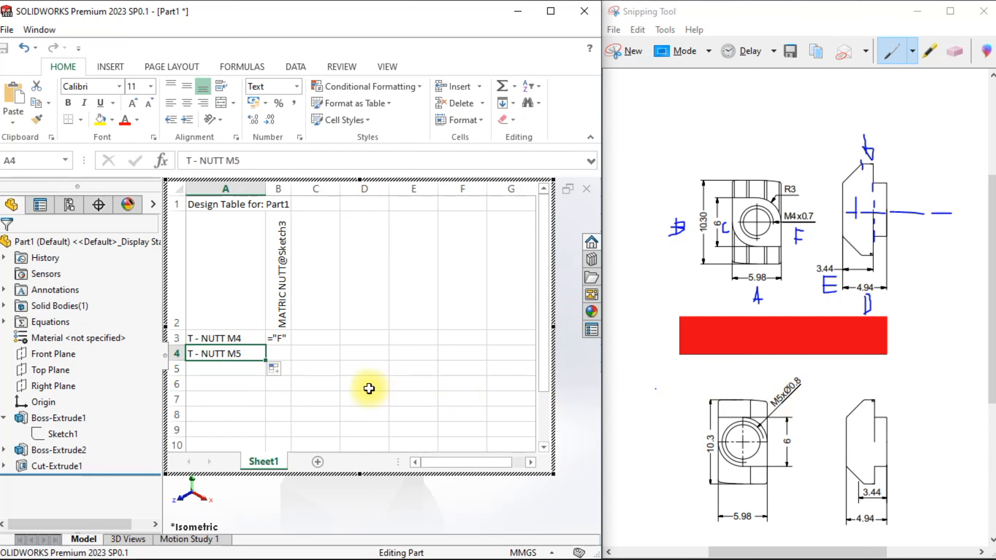
double_click(244, 353)
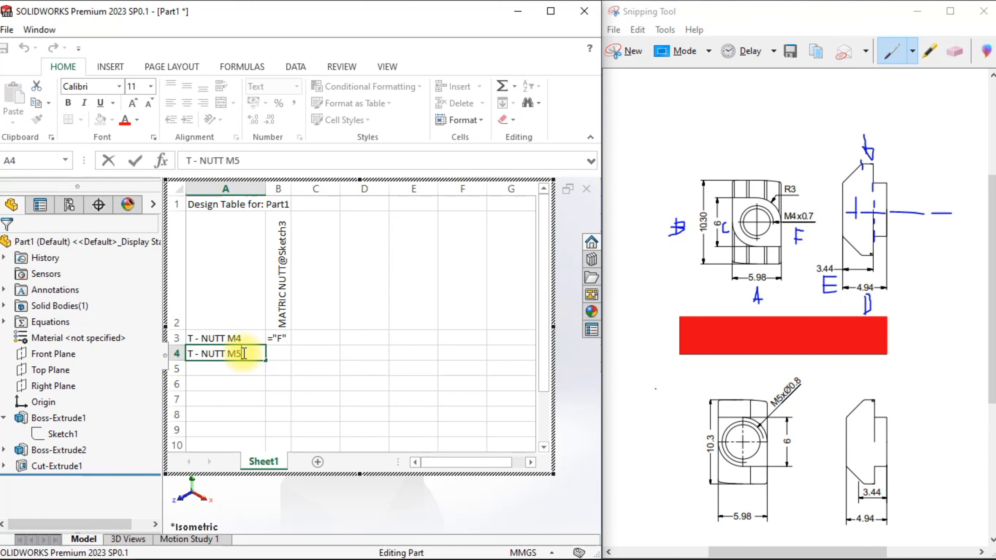
left_click(355, 383)
Step: Fill the MATRIC NUTT entry down to the T - NUTT M5 row and change it to ="5"
left_click(288, 339)
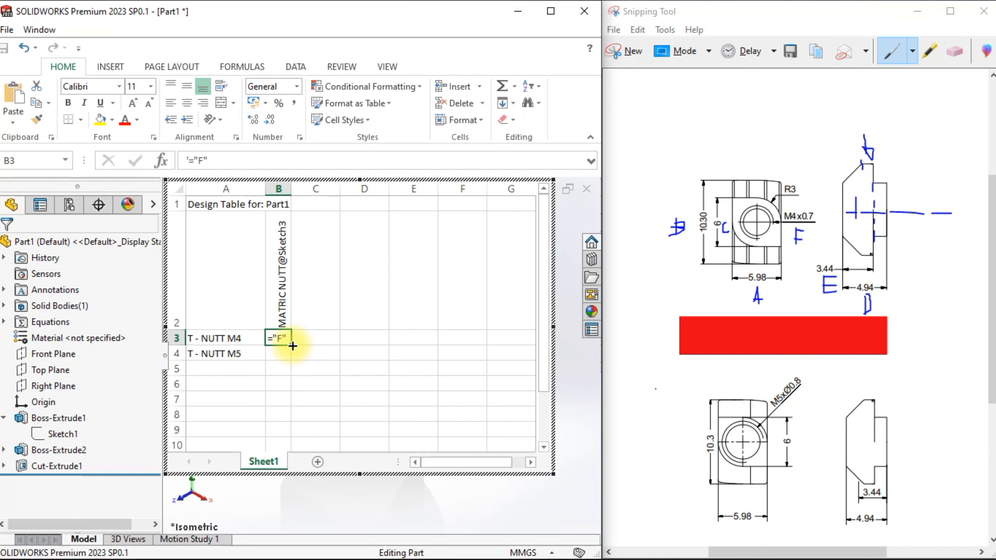
left_click_drag(292, 346, 285, 354)
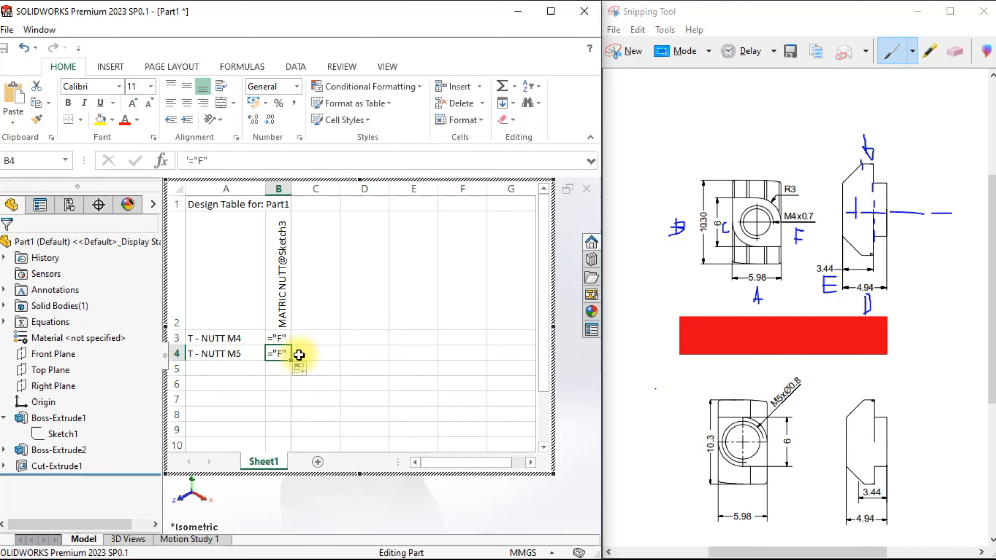
double_click(286, 355)
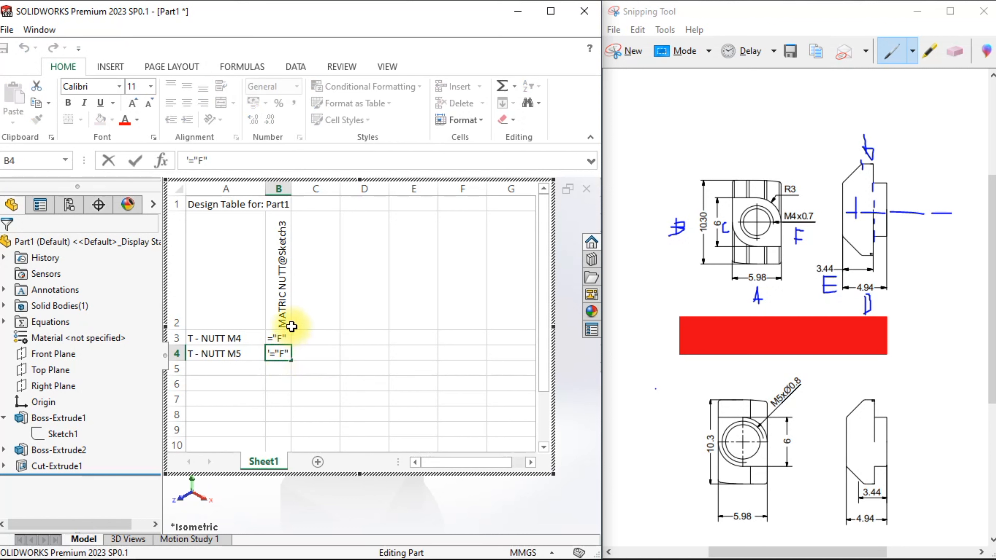
key("BackSpace")
type("5")
left_click(336, 376)
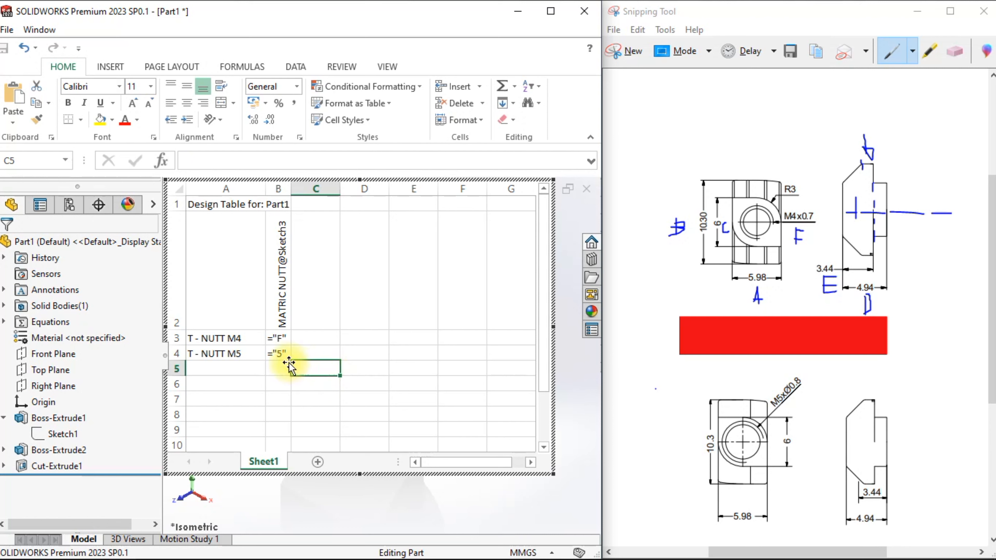
Step: Reduce the T - NUTT M5 entry to the plain number 5 and close the design table to generate the configurations
double_click(286, 352)
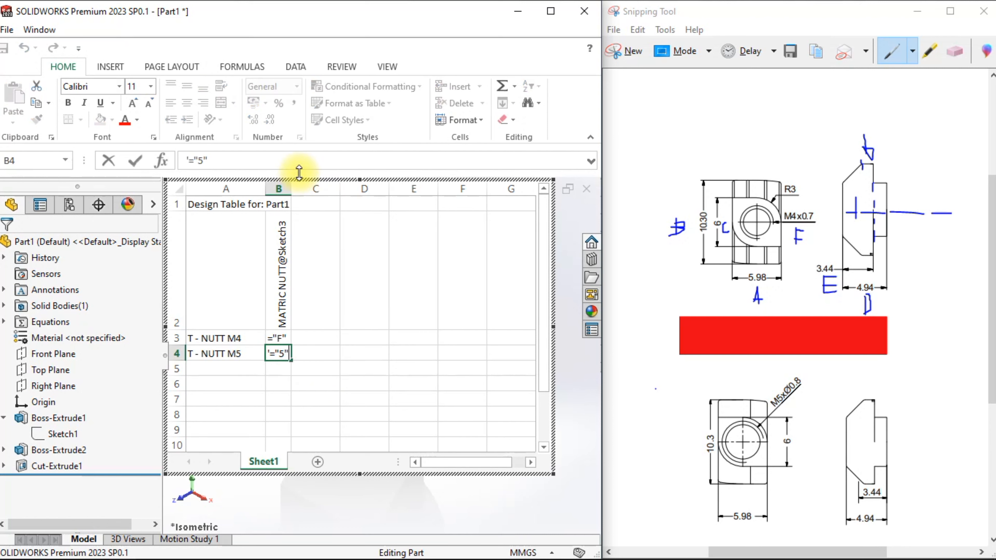
key("BackSpace")
key("Left")
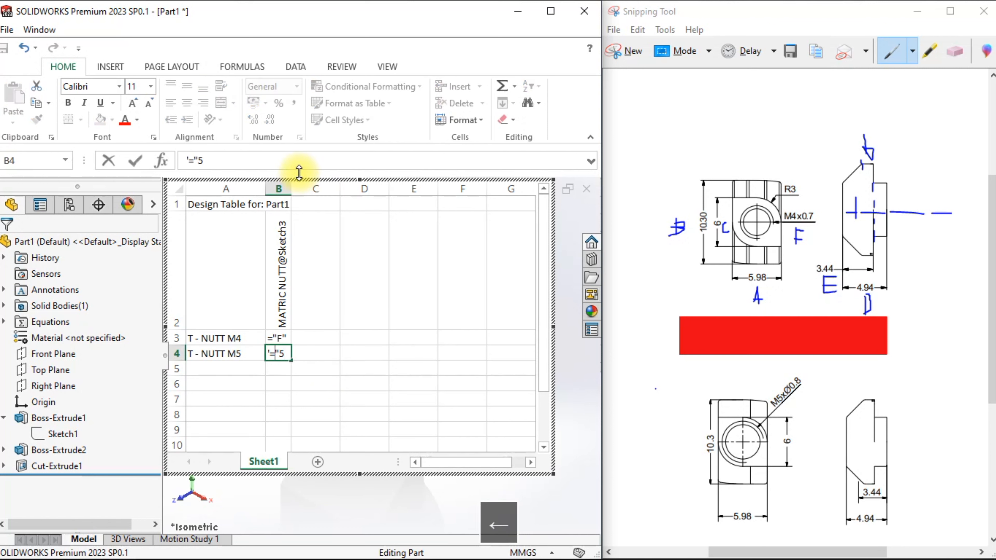
key("BackSpace")
key("BackSpace")
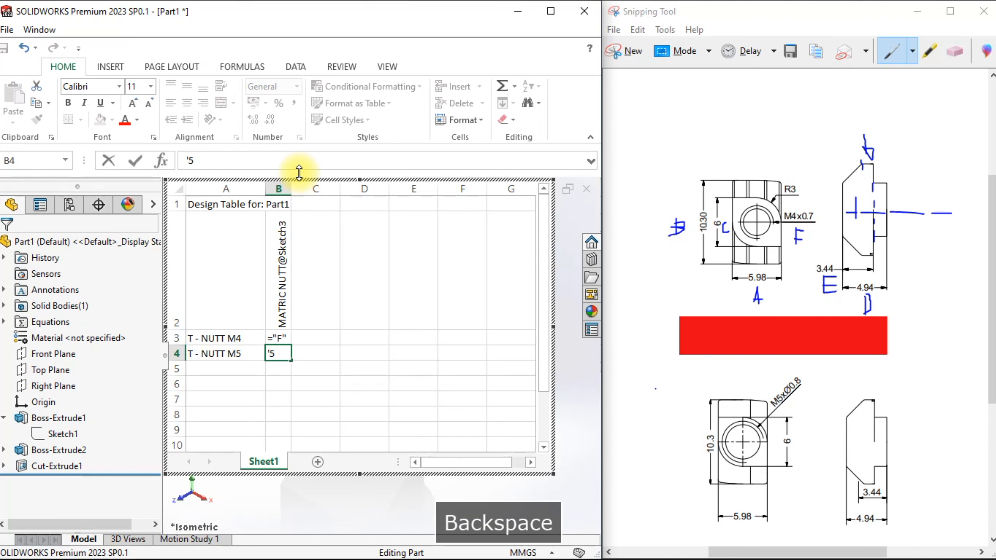
left_click(403, 302)
left_click(295, 369)
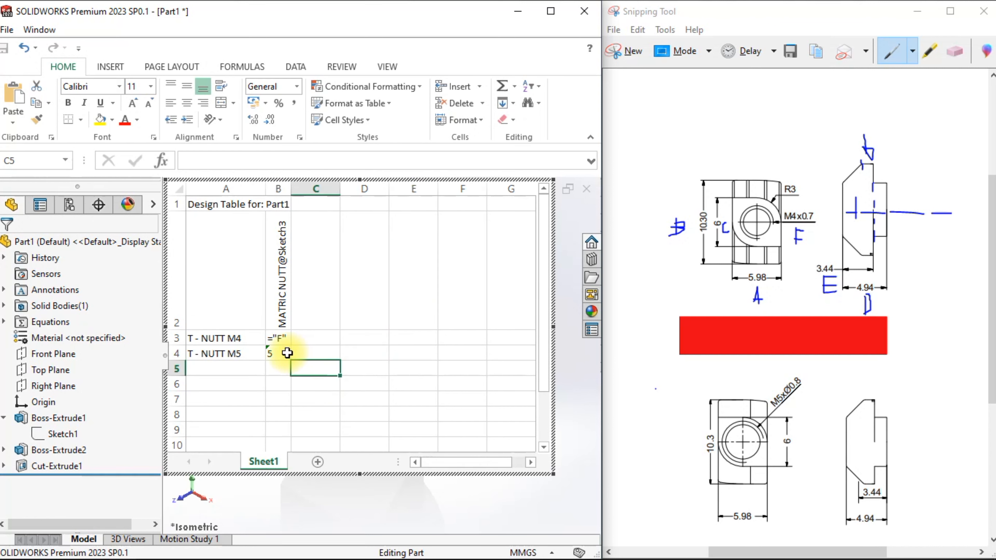
double_click(277, 353)
key("BackSpace")
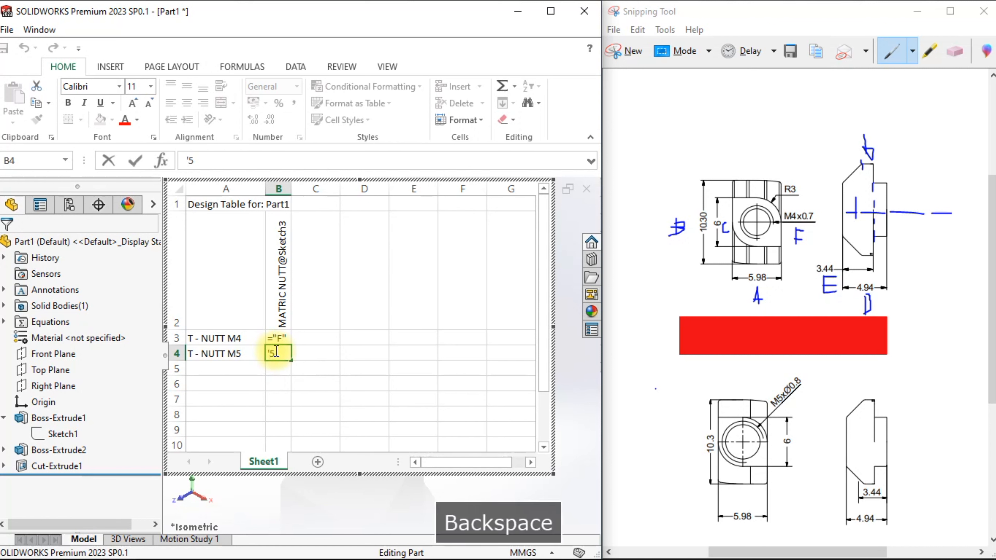
left_click(300, 381)
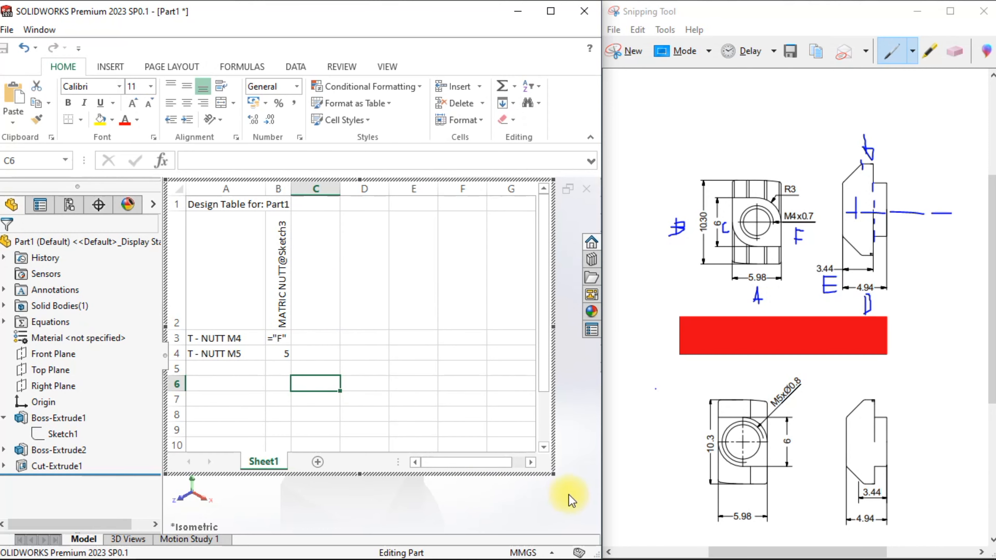
left_click(571, 471)
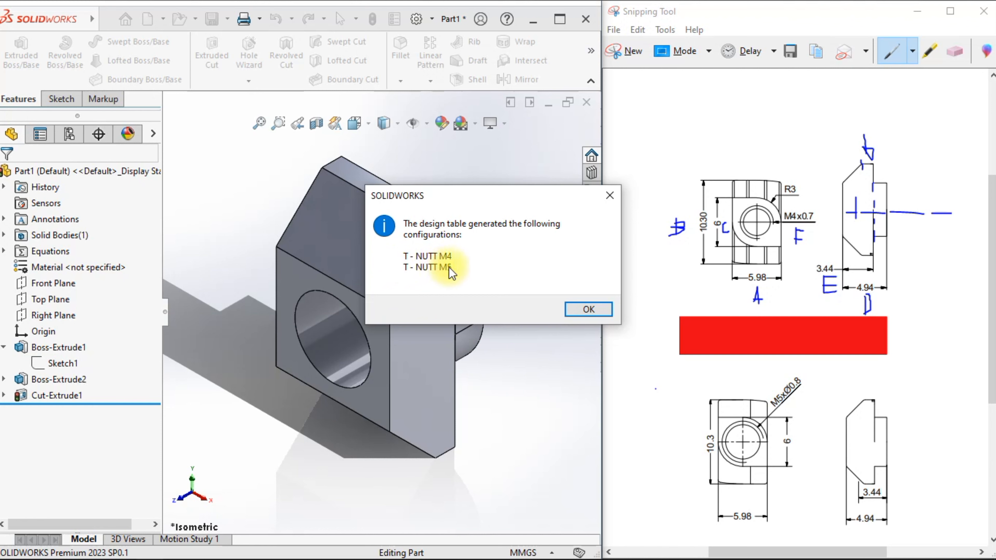
left_click(589, 310)
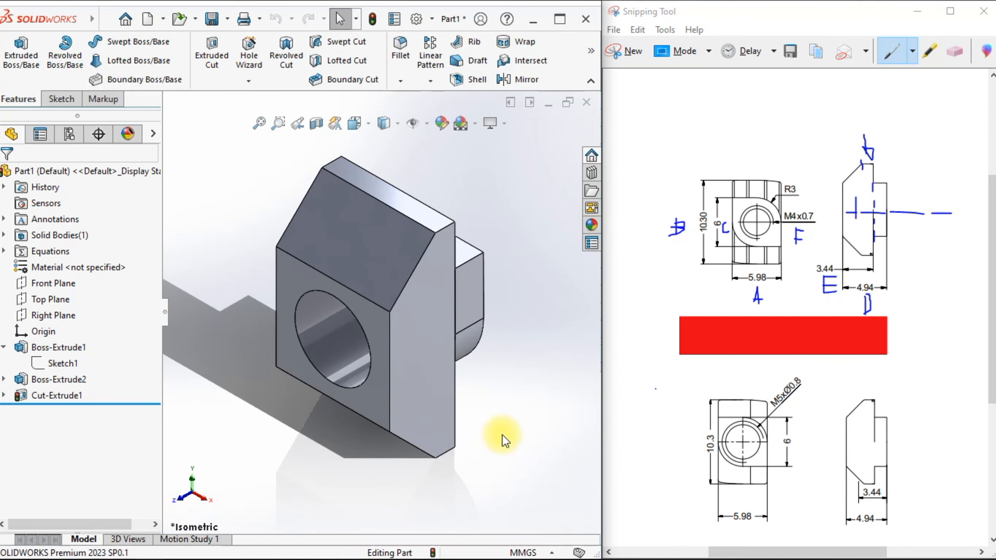
Step: Activate the T - NUTT M4 configuration and switch from it to T - NUTT M5
left_click(72, 136)
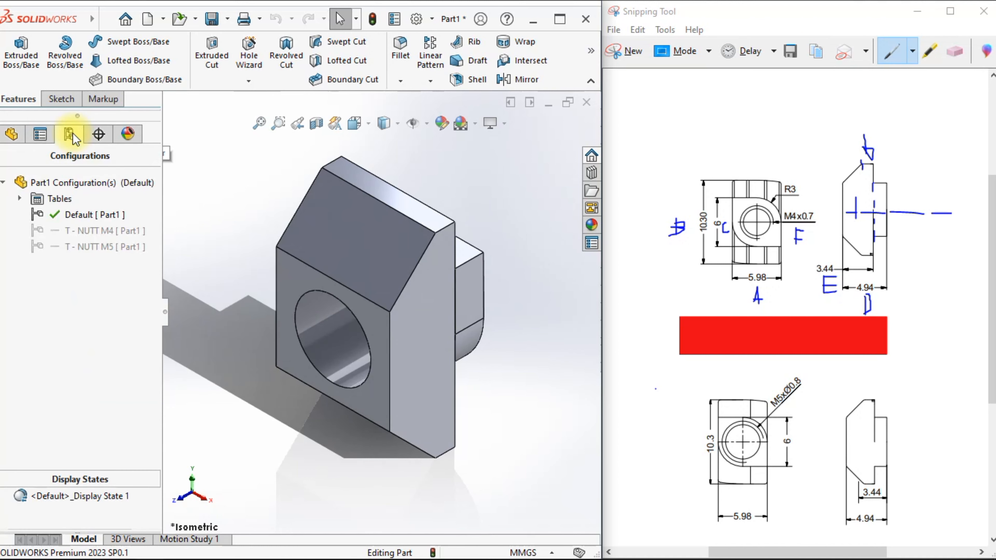
double_click(87, 230)
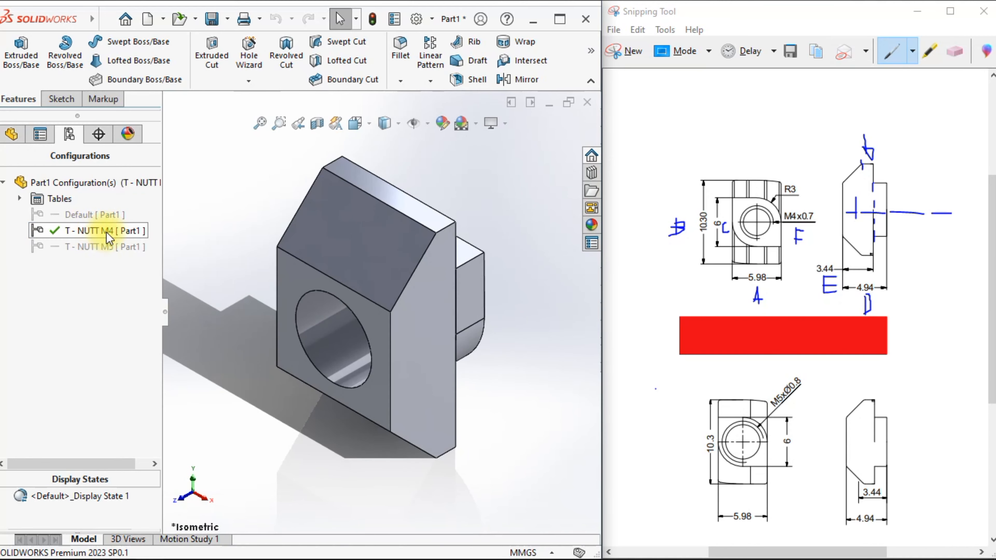
double_click(106, 244)
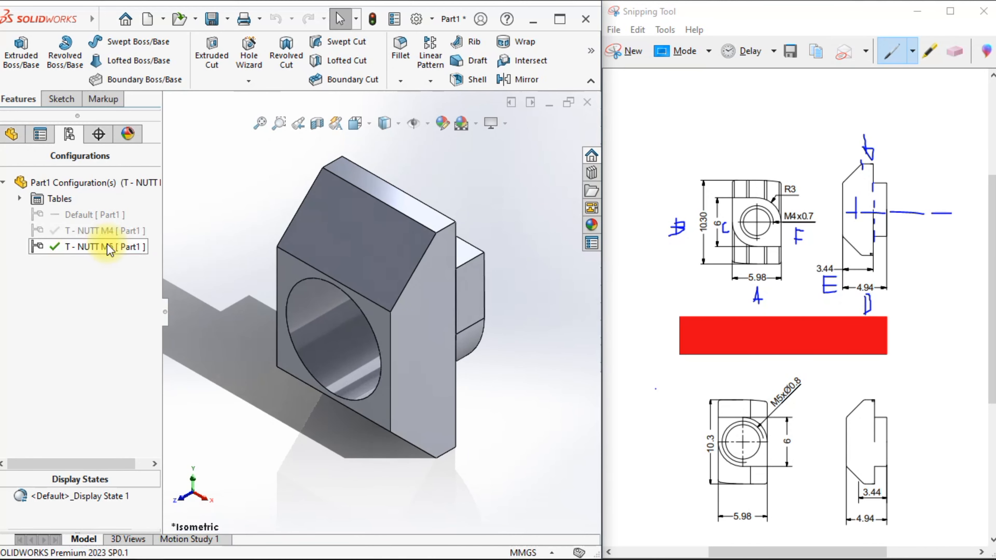
Step: Delete the Default configuration and activate the T - NUTT M4 configuration
middle_click_drag(289, 341, 374, 363)
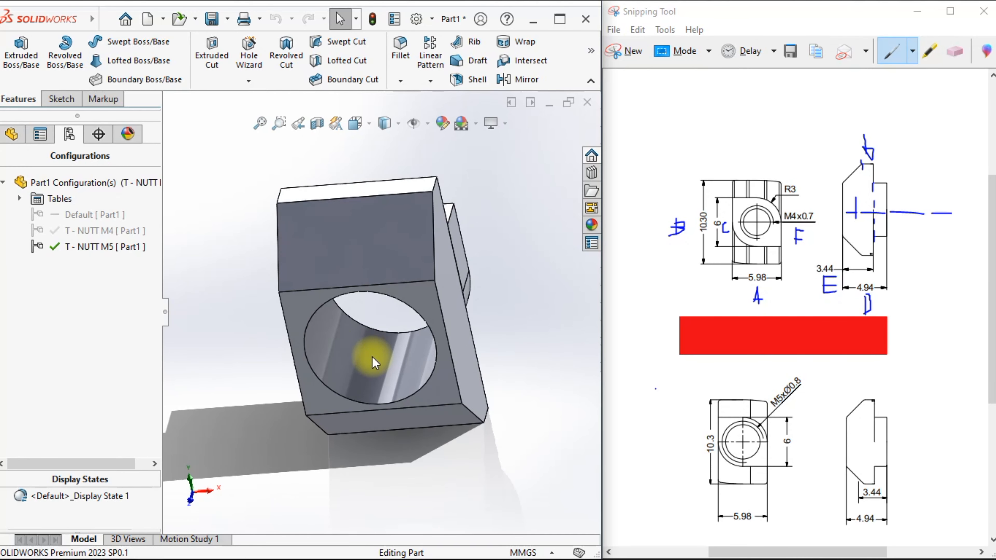
left_click(95, 215)
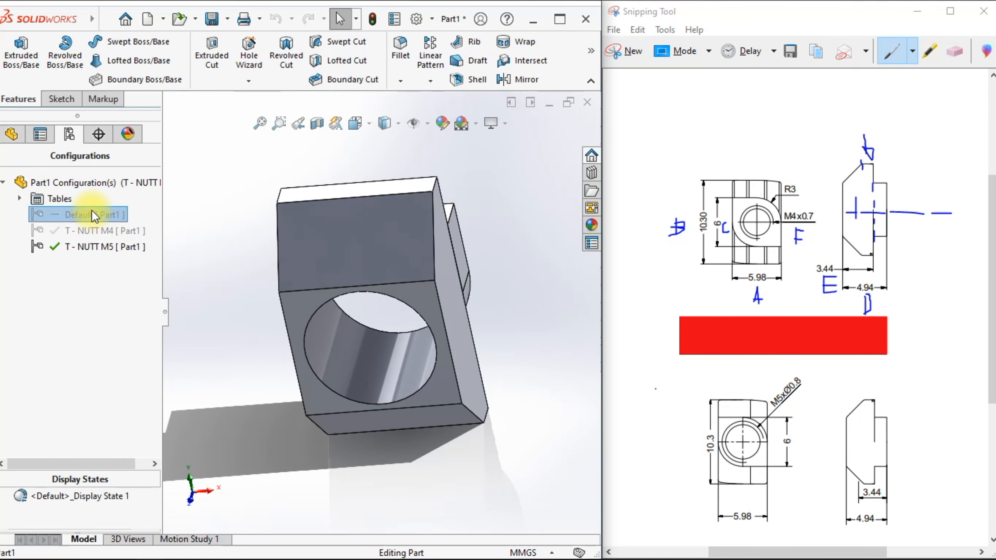
key("Delete")
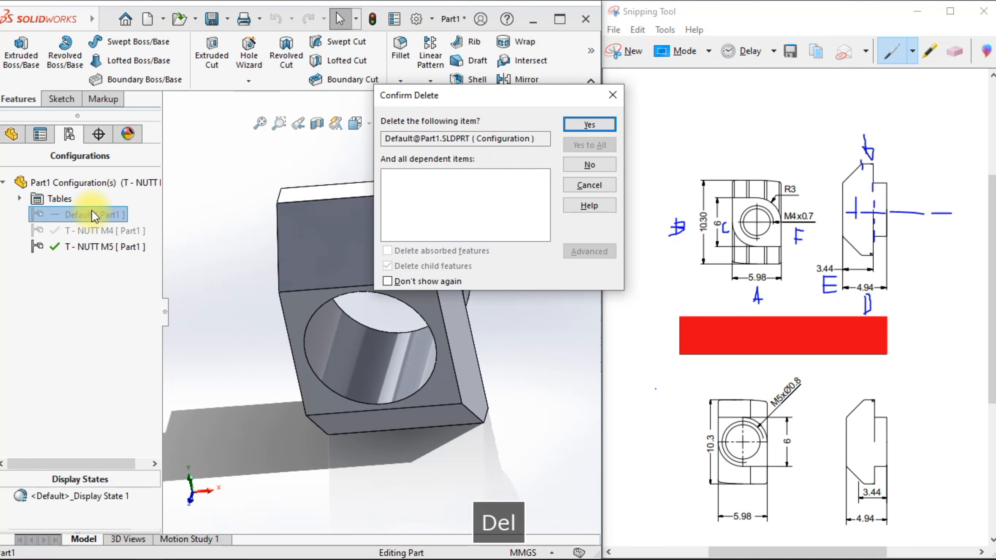
left_click(584, 125)
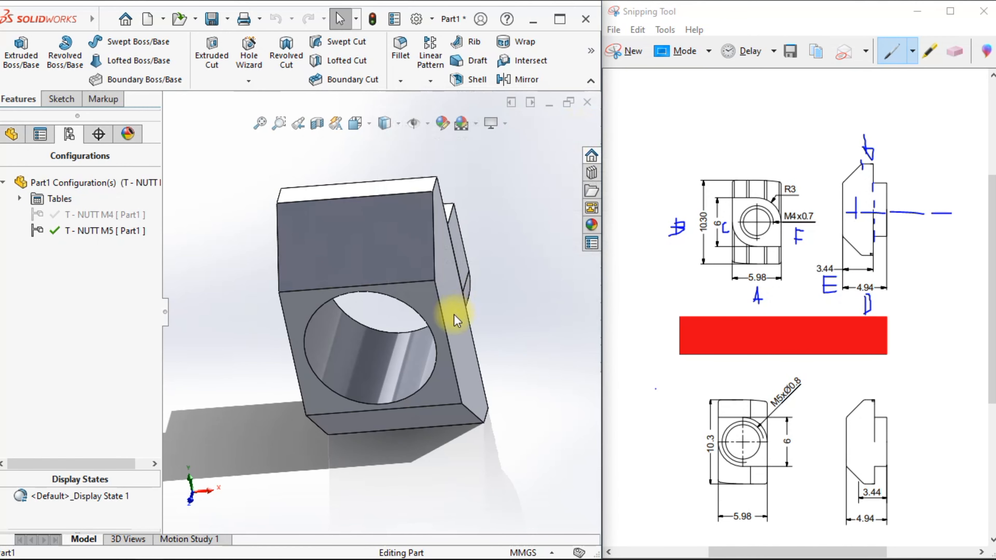
double_click(105, 218)
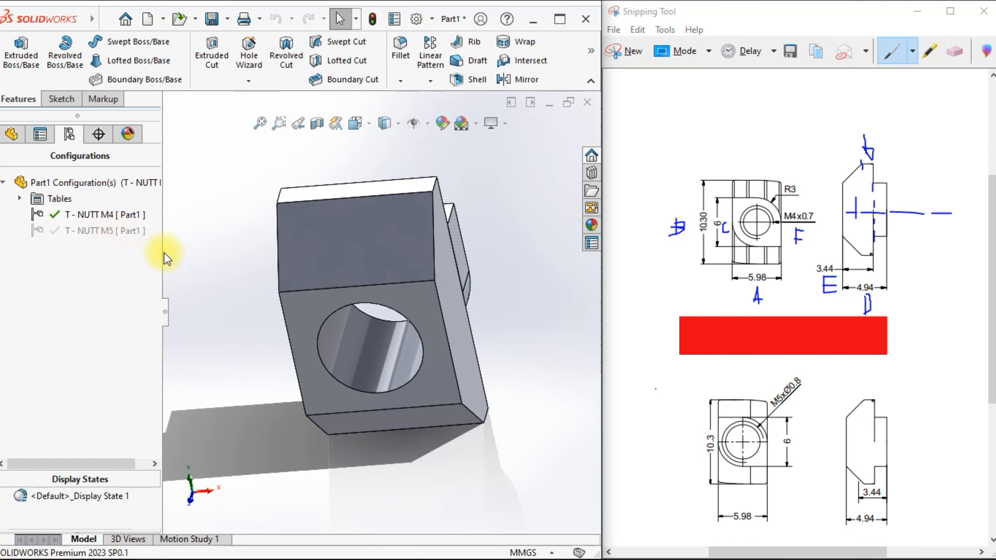
Step: Start a Thread feature on the circular edge of the hole on the raised boss's face
left_click(11, 134)
middle_click_drag(290, 318, 441, 466)
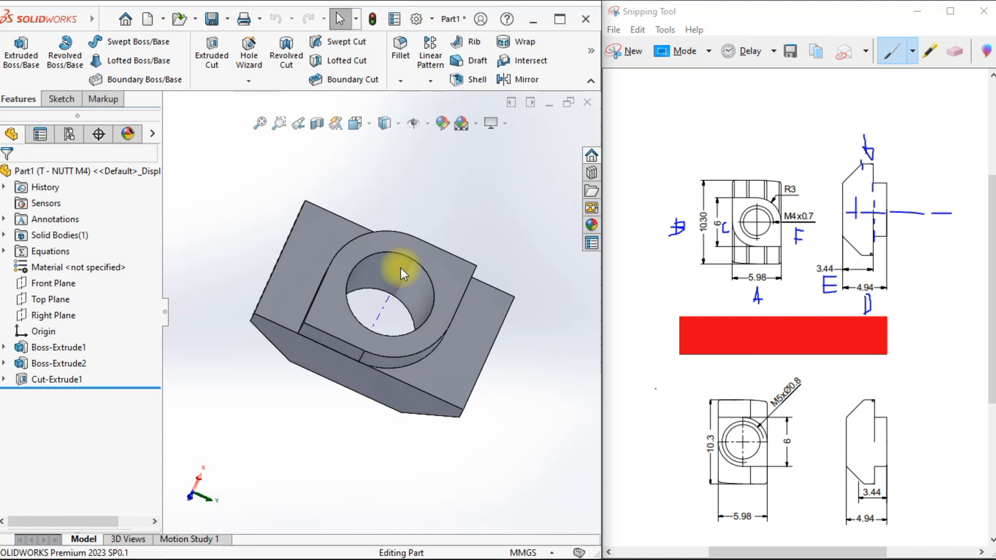
left_click(255, 82)
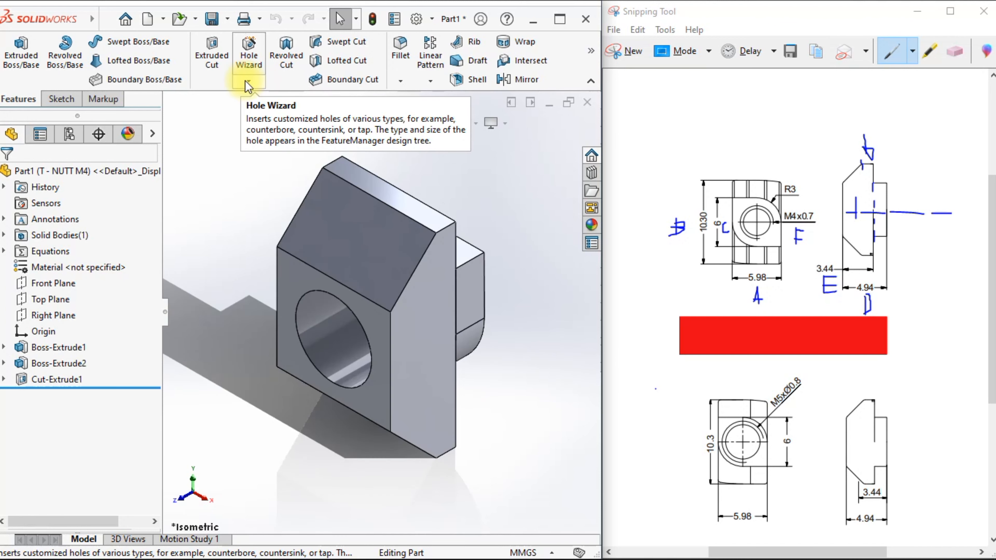
left_click(246, 81)
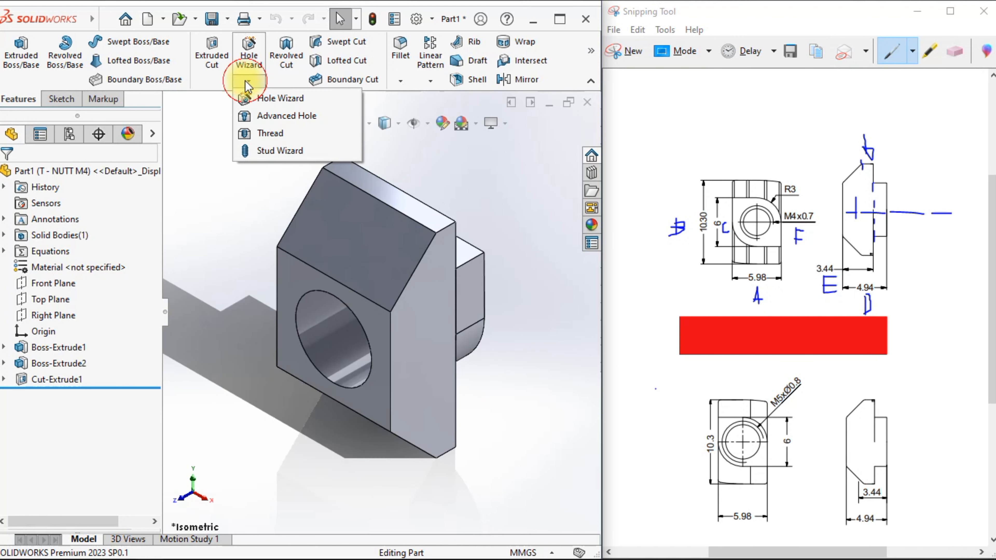
left_click(253, 133)
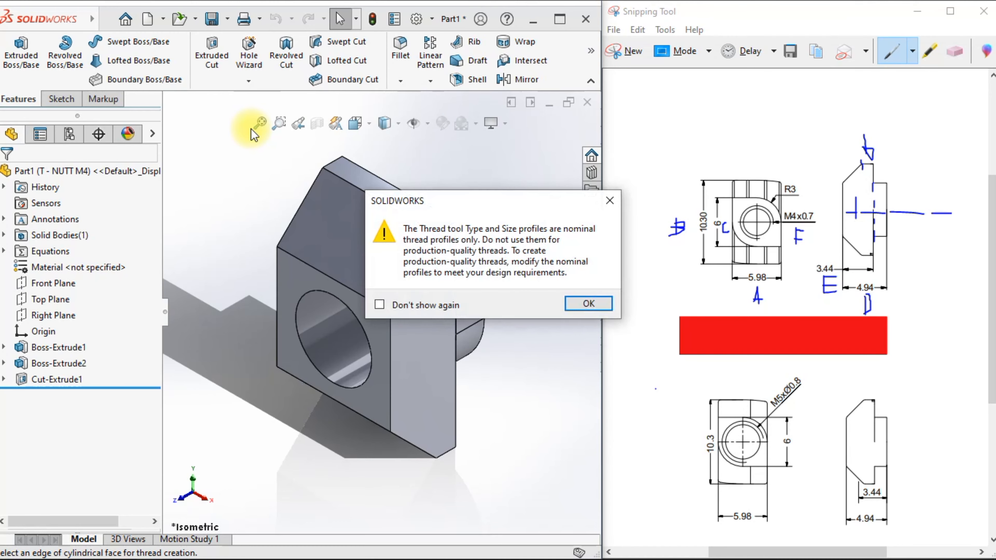
left_click(570, 307)
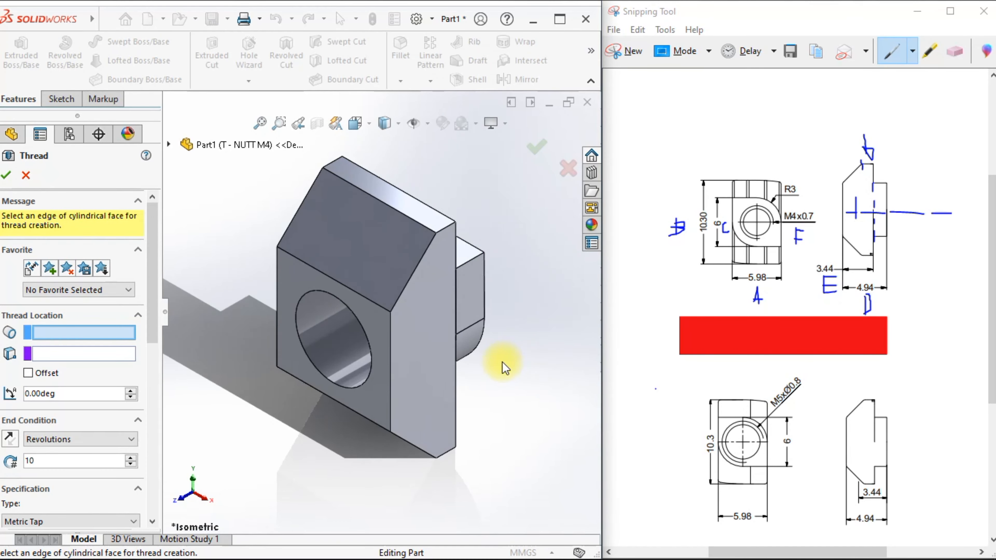
middle_click_drag(422, 385, 315, 439)
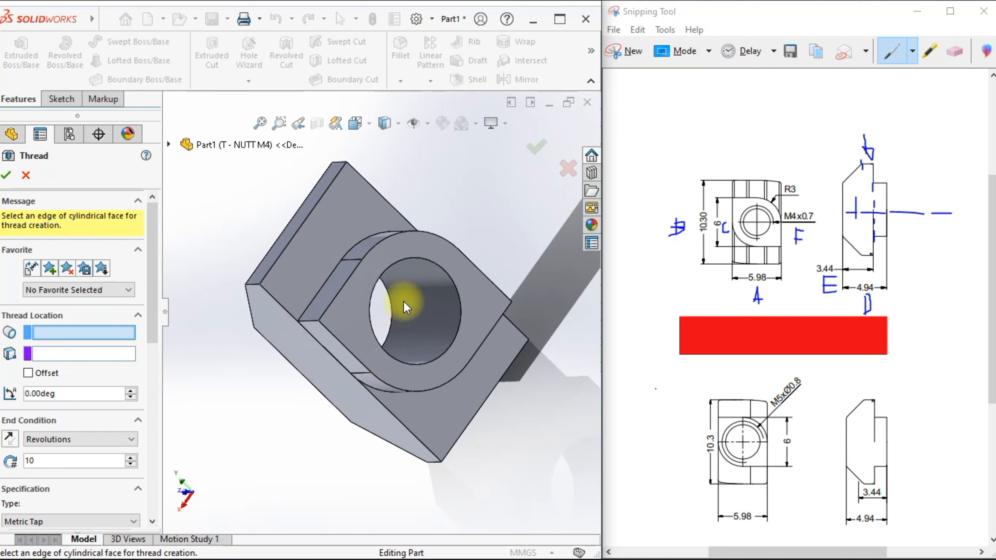
left_click(422, 257)
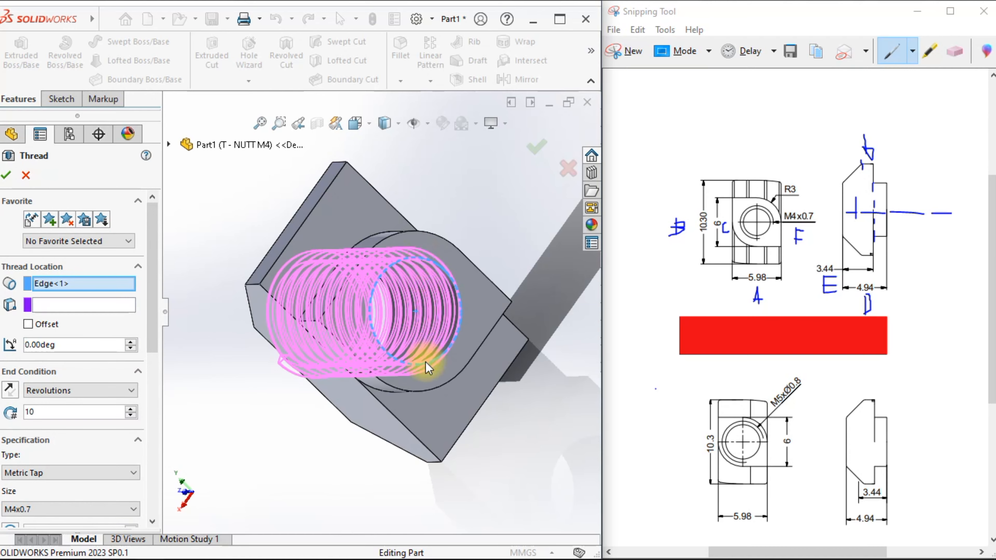
middle_click_drag(428, 367, 482, 288)
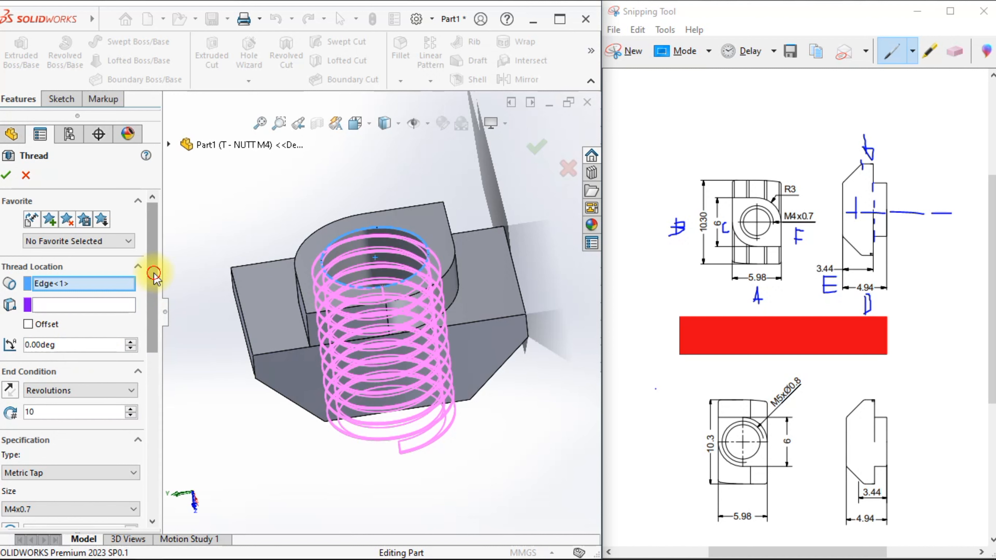
Step: Set the thread's end condition to Up To Selection, ending at the flat face on the opposite end of the hole
left_click_drag(151, 267, 151, 320)
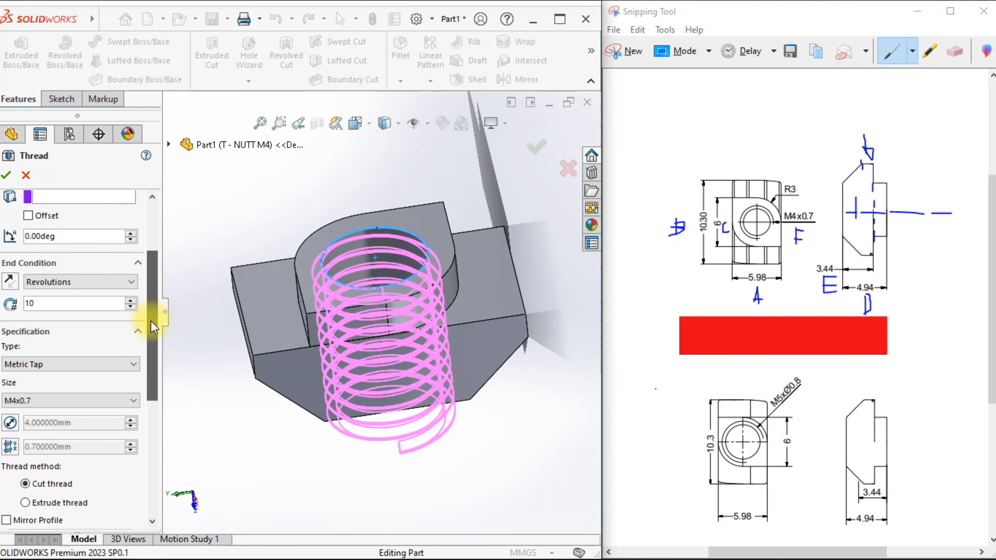
left_click(56, 282)
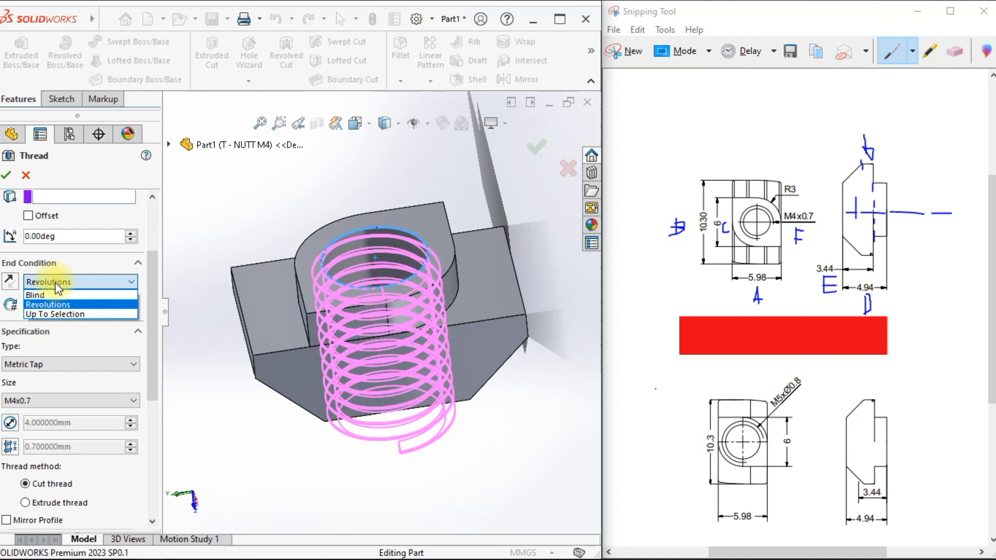
left_click(56, 314)
middle_click_drag(295, 436, 289, 307)
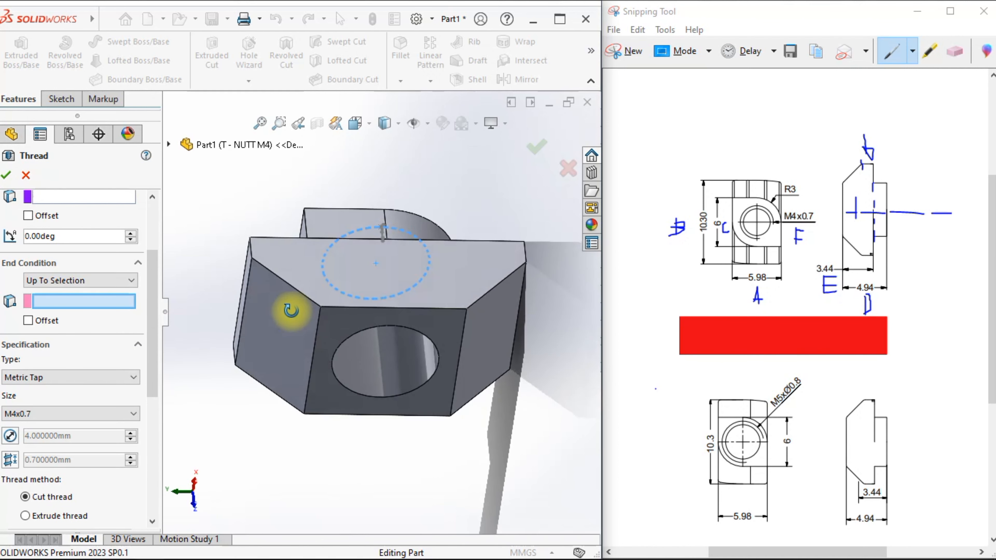
left_click(330, 323)
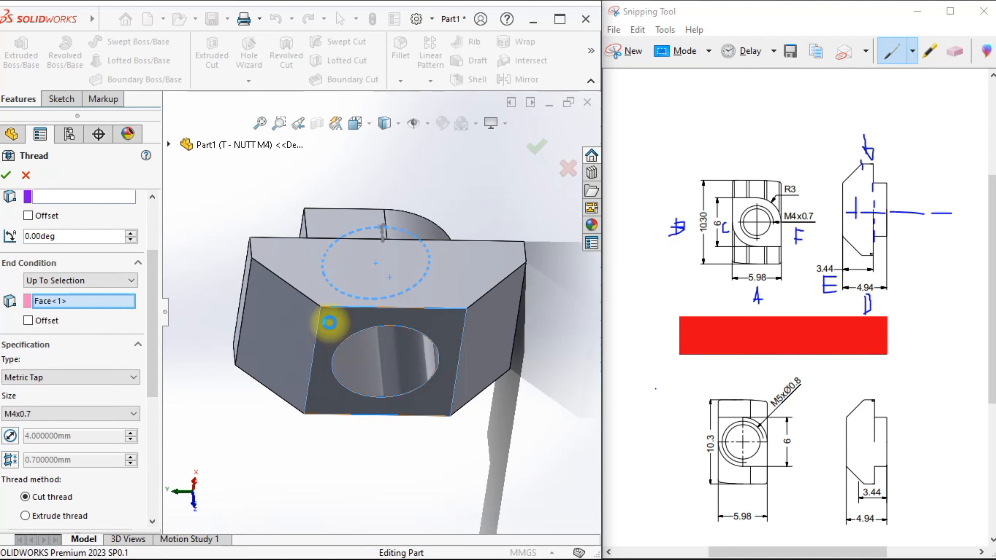
middle_click_drag(306, 345, 345, 456)
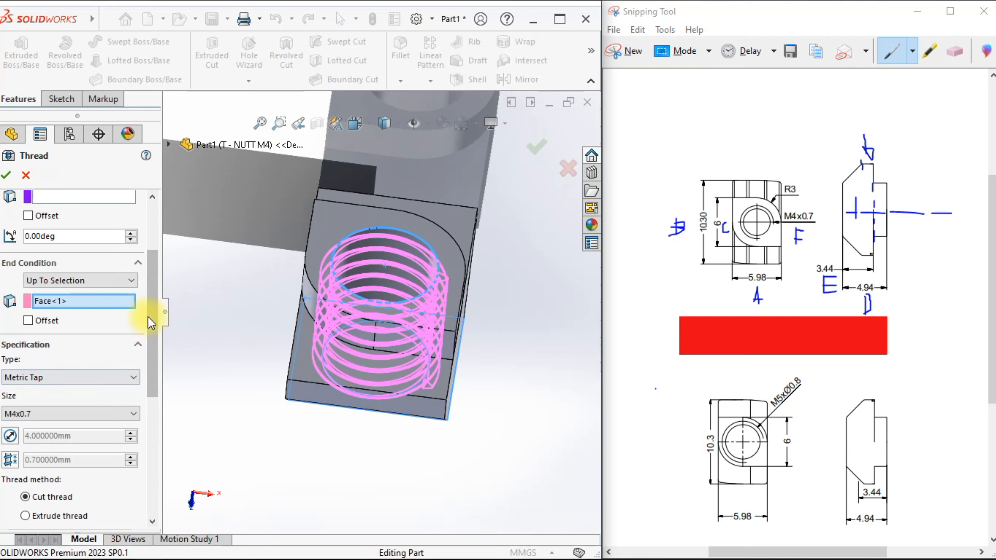
Step: Specify the thread as type Metric Tap with size M4x0.7
left_click_drag(149, 316, 154, 341)
middle_click_drag(349, 456, 247, 396)
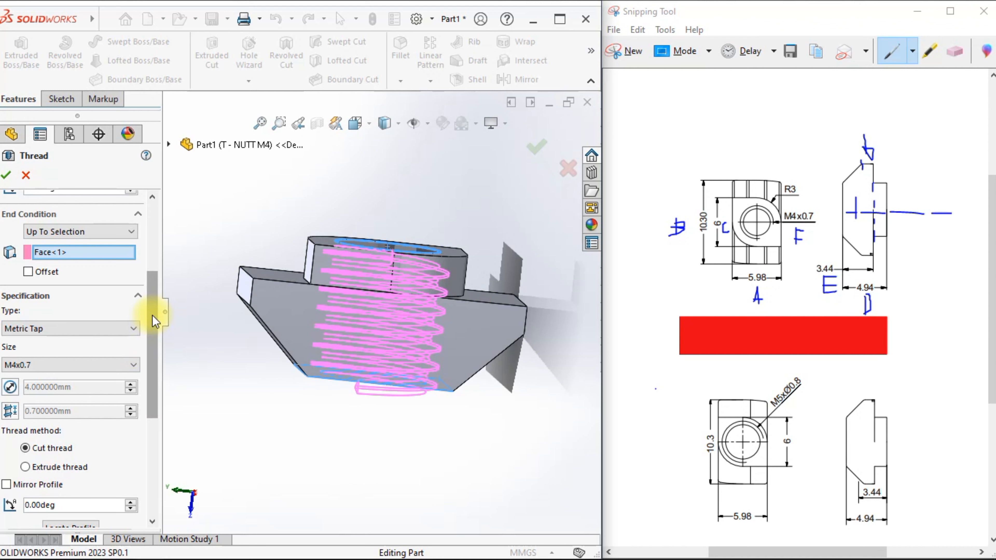
scroll(155, 322, "down", 1)
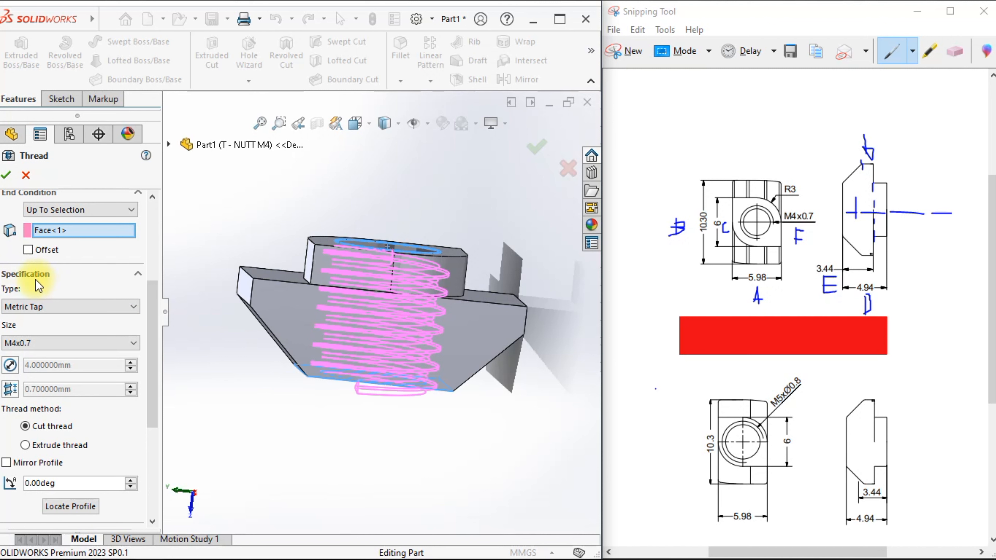
left_click(39, 305)
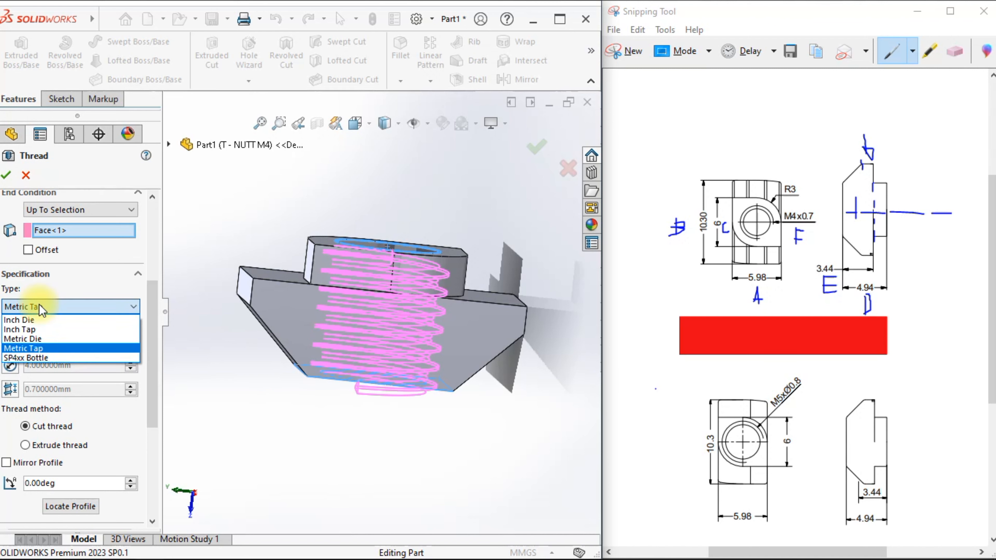
left_click(37, 346)
left_click(36, 343)
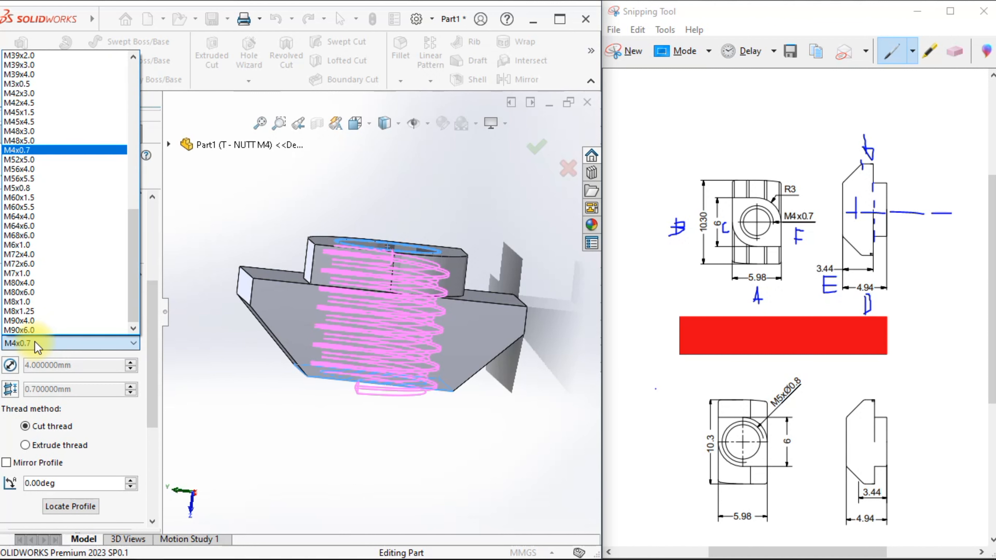
left_click(37, 346)
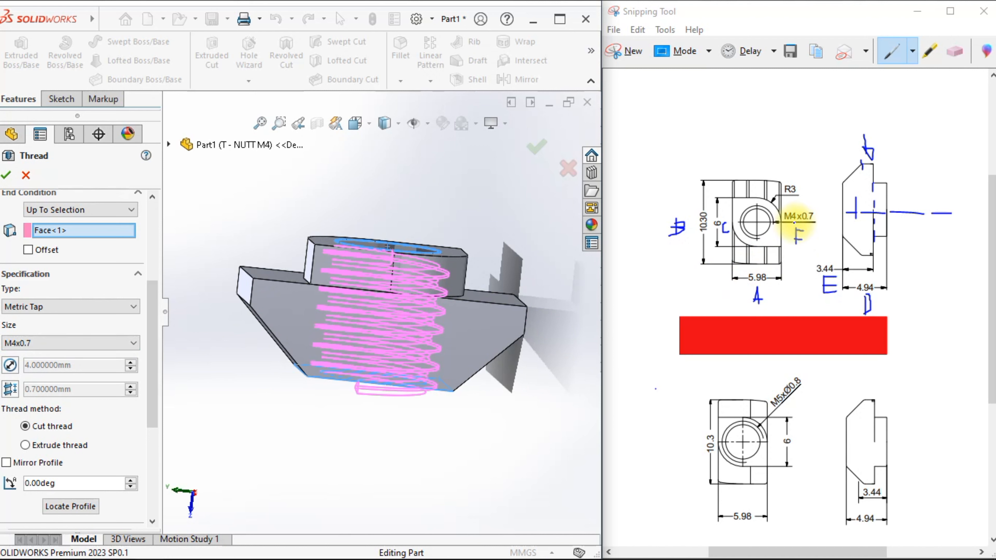
Step: Compare the Cut thread and Extrude thread methods in the preview and choose Extrude thread
left_click_drag(153, 337, 148, 373)
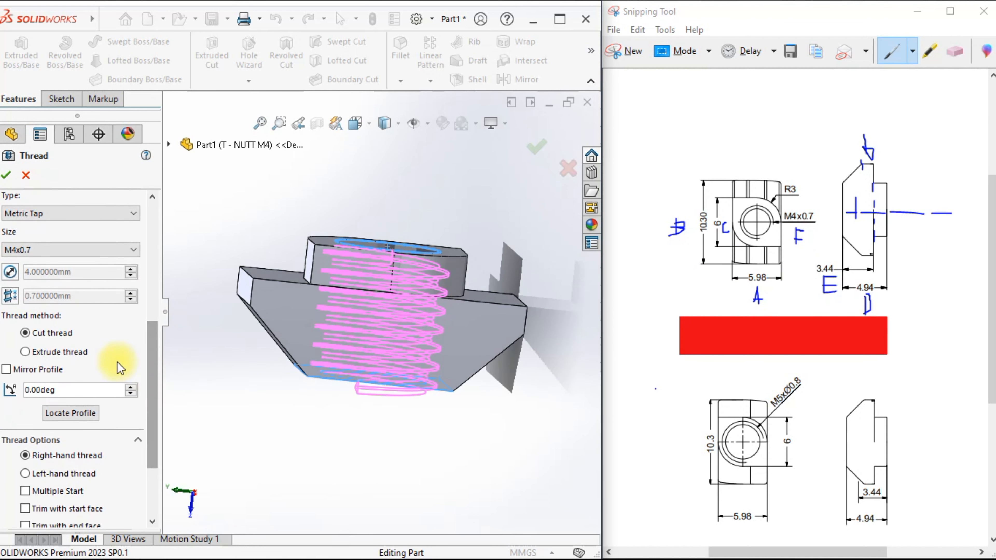
left_click(50, 353)
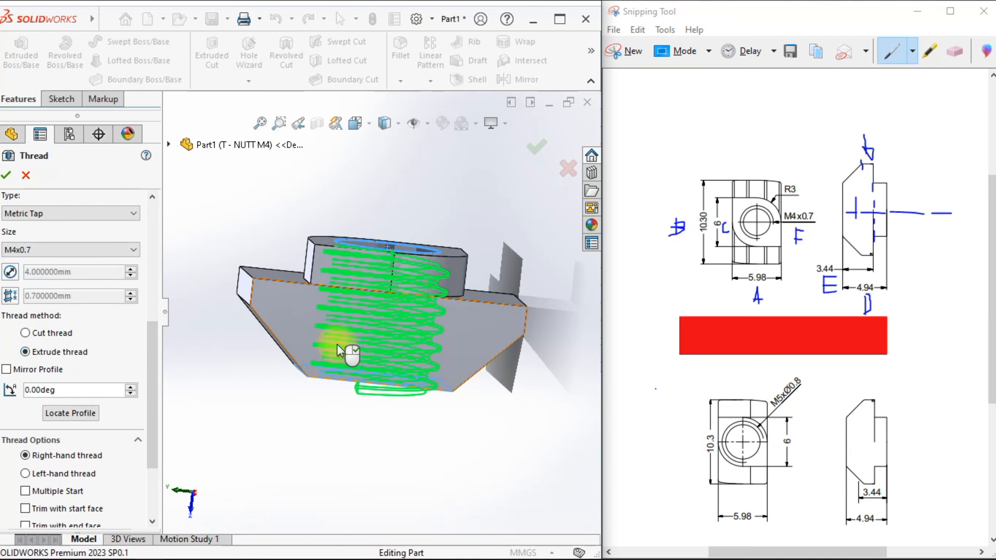
middle_click_drag(345, 349, 309, 291)
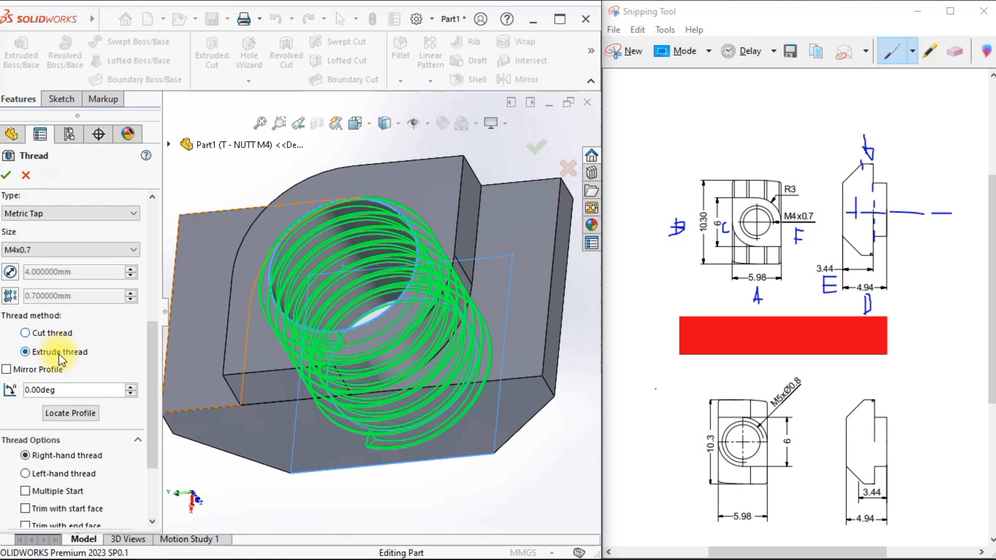
middle_click_drag(353, 396, 407, 386)
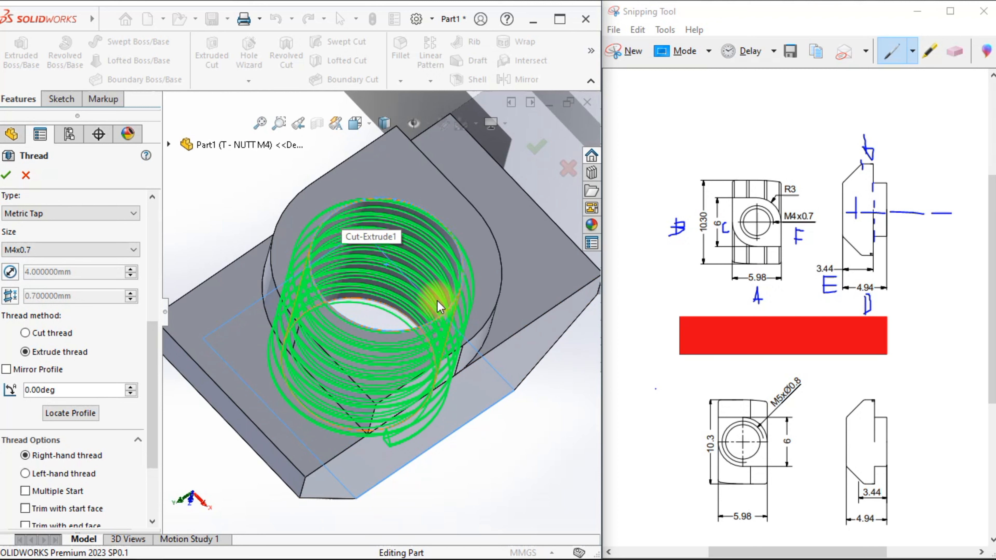
left_click(50, 333)
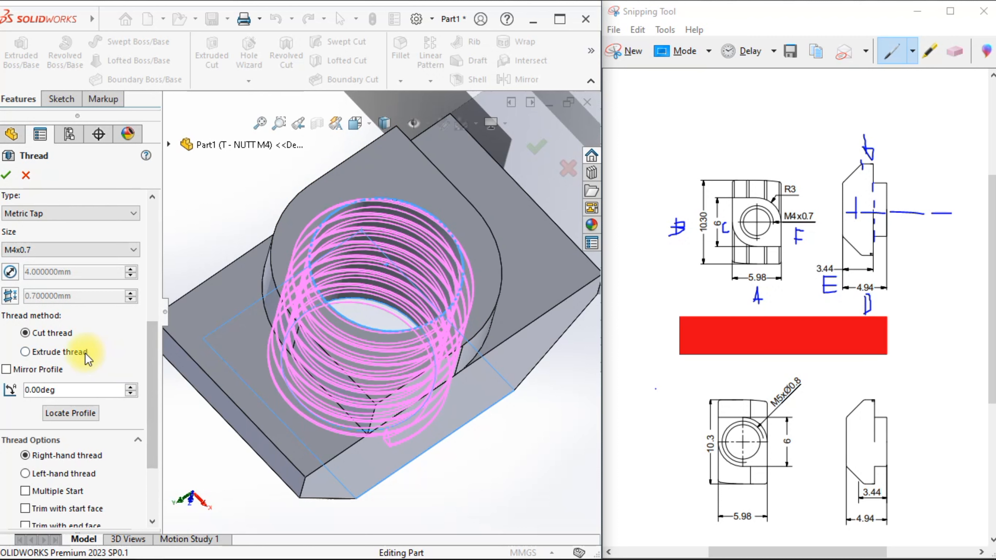
left_click(61, 353)
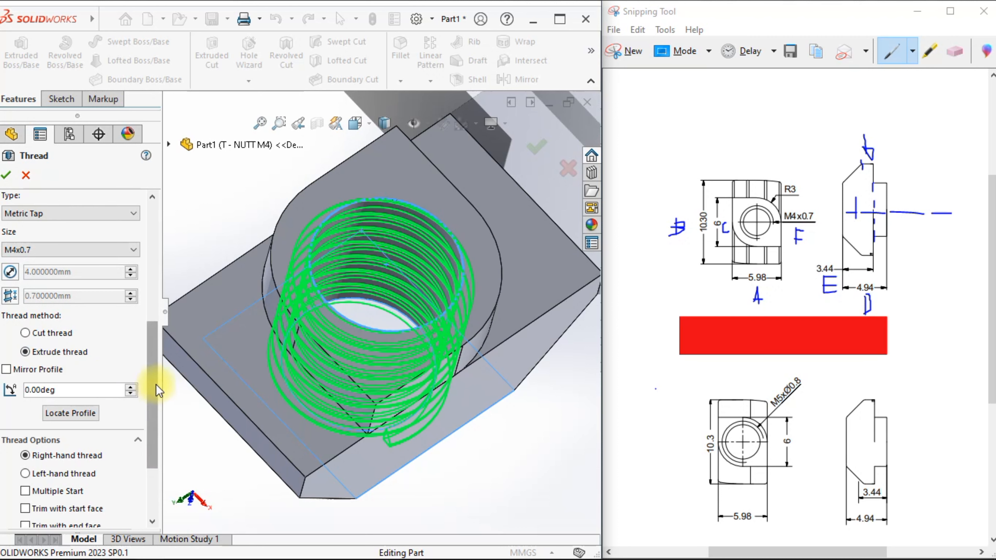
Step: Mirror the thread profile horizontally, comparing the preview with and without Mirror Profile
scroll(156, 378, "down", 1)
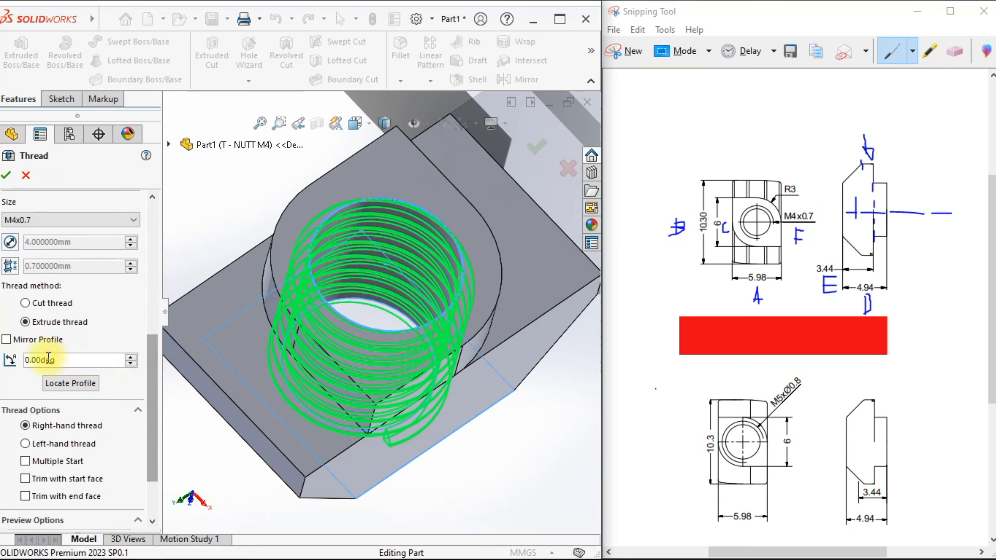
left_click(11, 341)
middle_click_drag(326, 407, 267, 329)
scroll(274, 276, "down", 5)
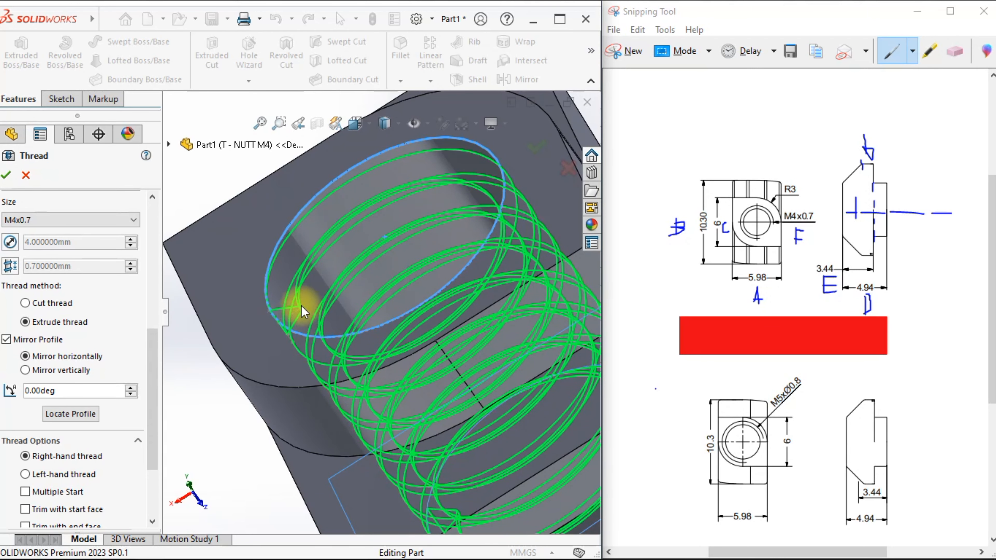
left_click(6, 339)
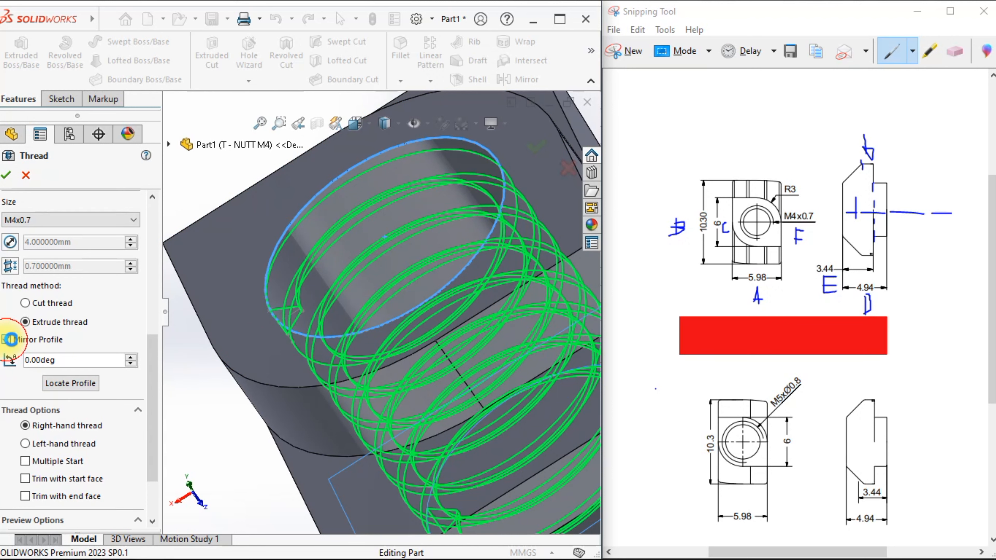
middle_click_drag(376, 338, 271, 351)
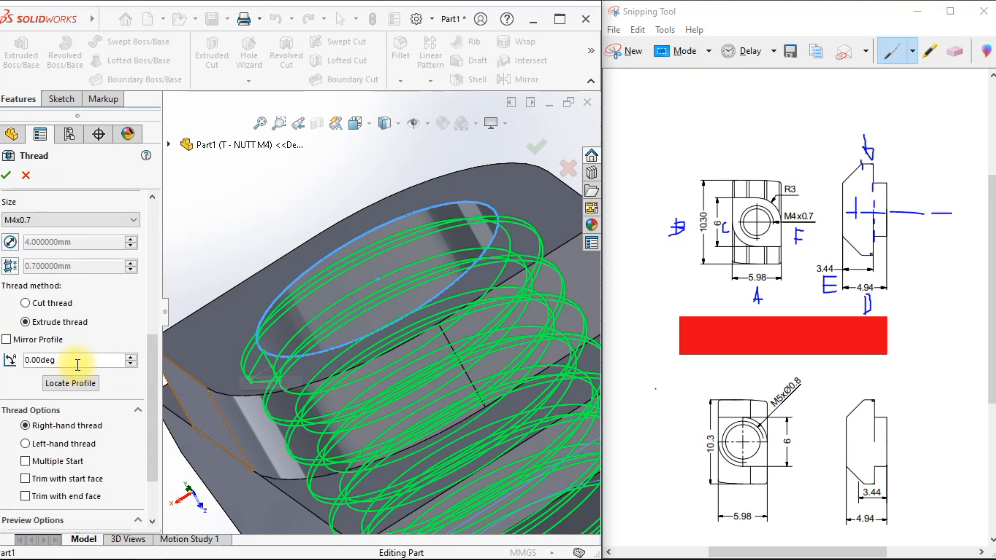
left_click(7, 339)
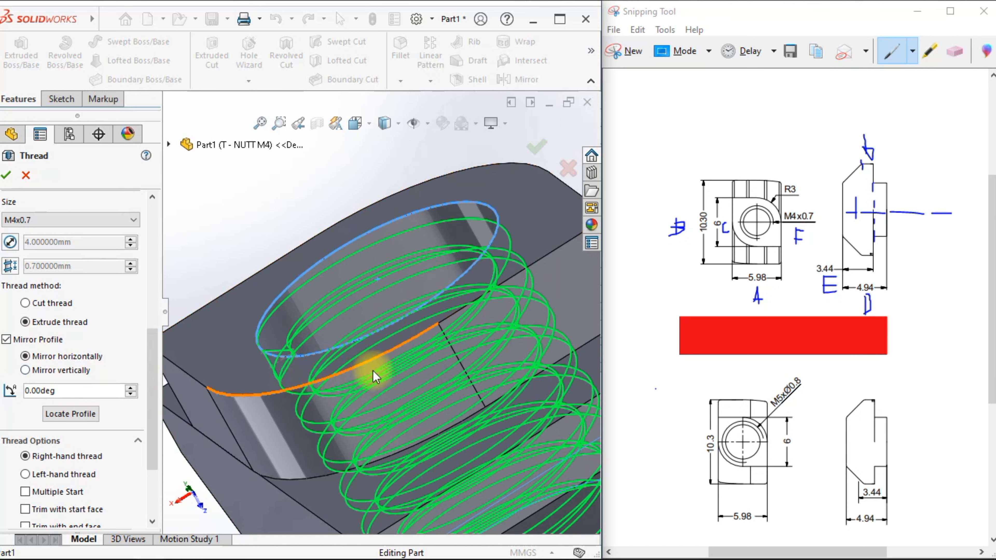
middle_click_drag(374, 378, 173, 354)
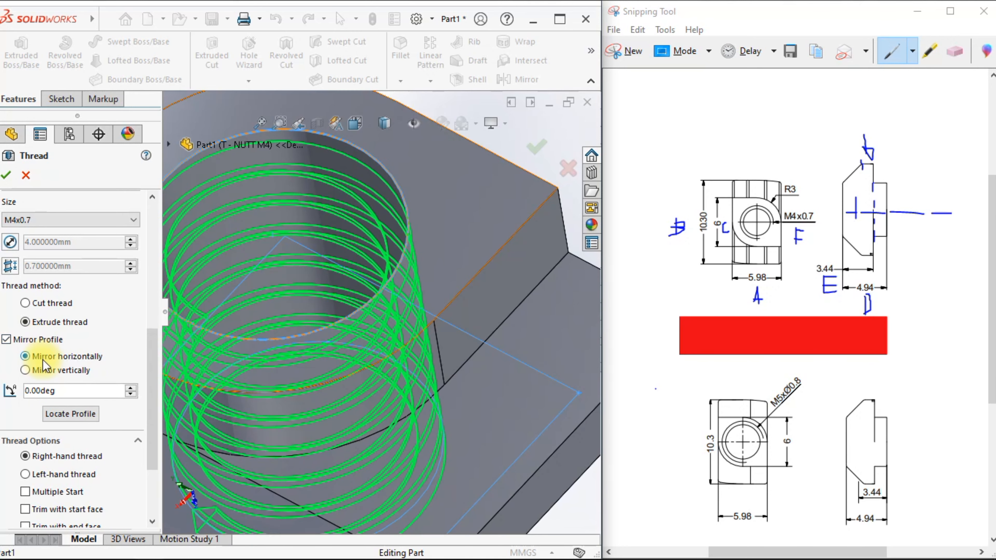
Step: Trim the right-hand M4 thread with the end face and create the thread feature
scroll(98, 363, "up", 3)
scroll(98, 363, "down", 5)
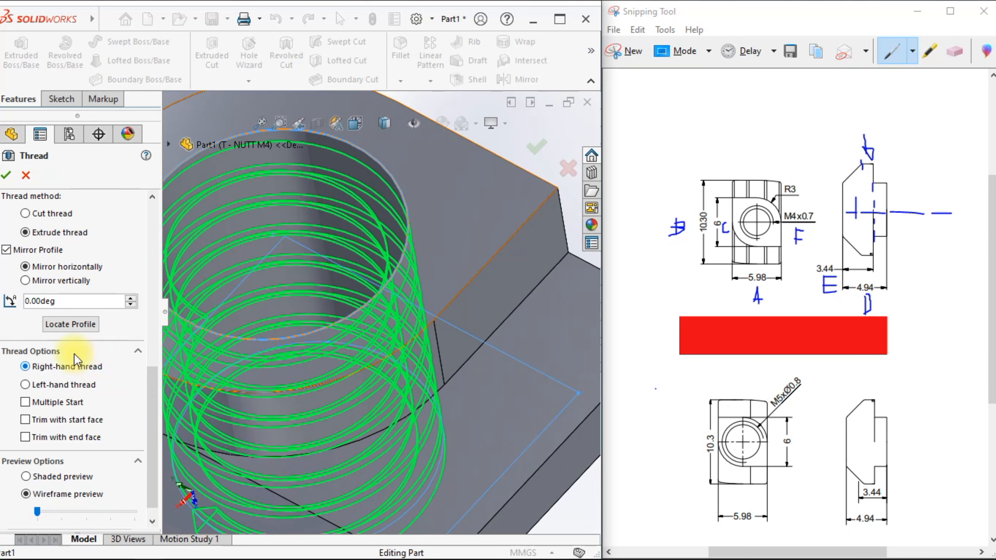
scroll(329, 353, "up", 2)
middle_click_drag(310, 385, 323, 351)
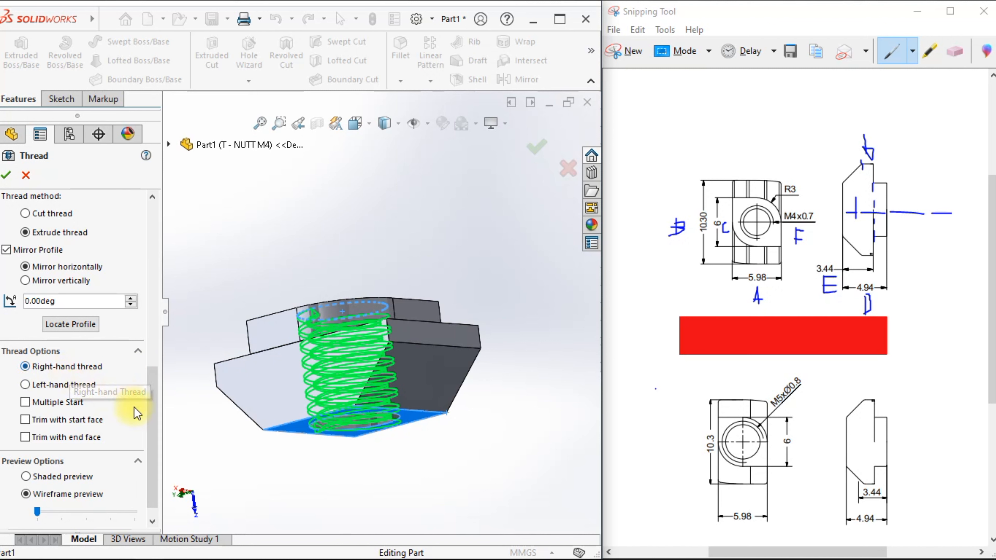
left_click_drag(158, 405, 160, 421)
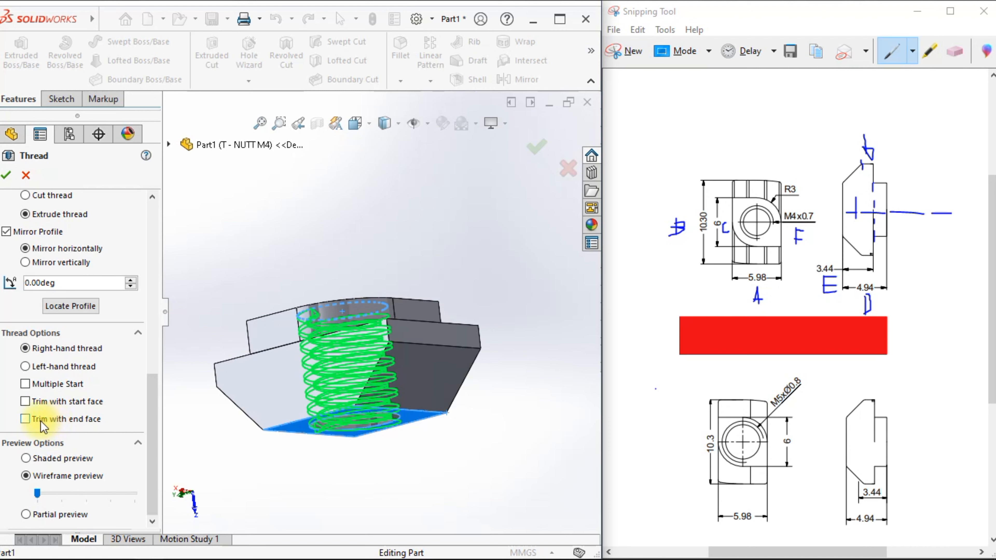
left_click(29, 421)
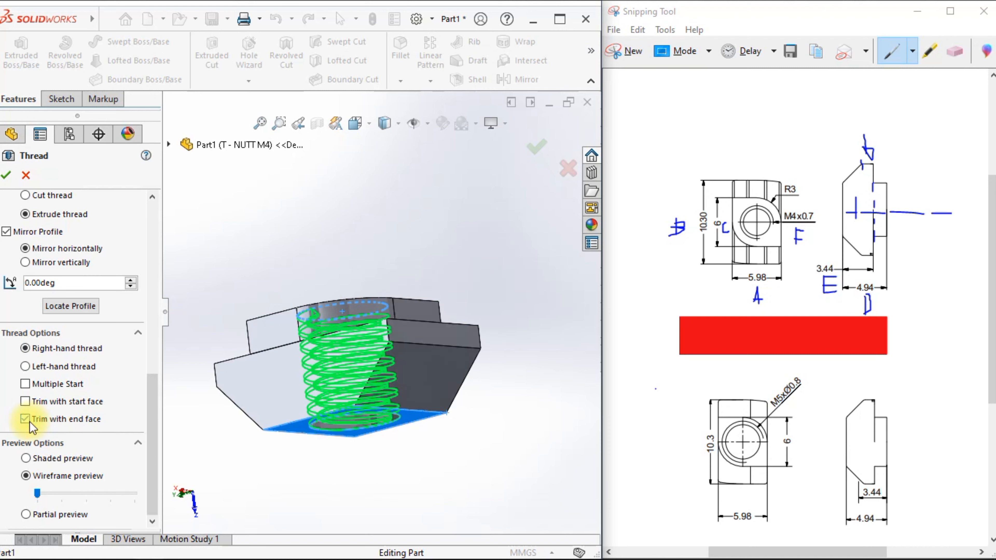
middle_click_drag(315, 461, 327, 344)
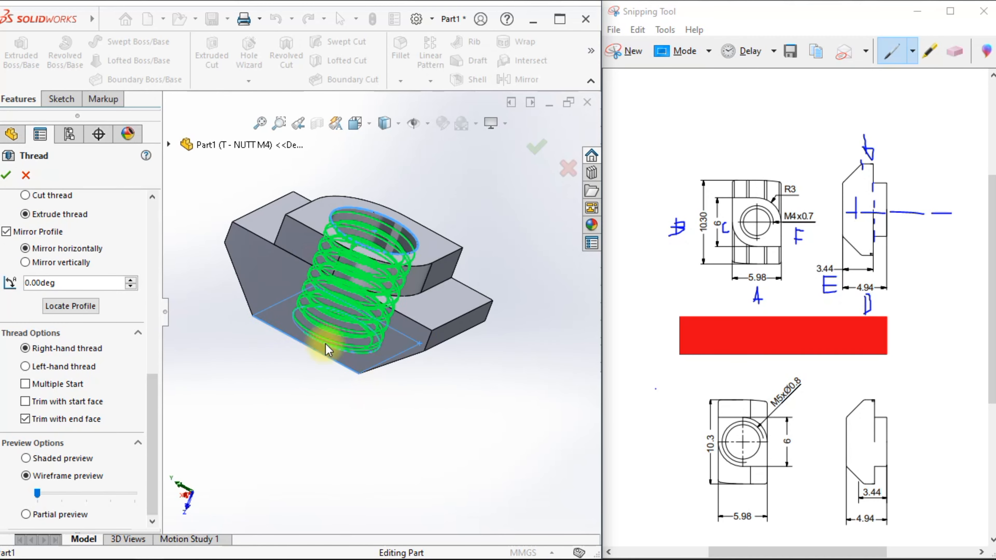
left_click(7, 175)
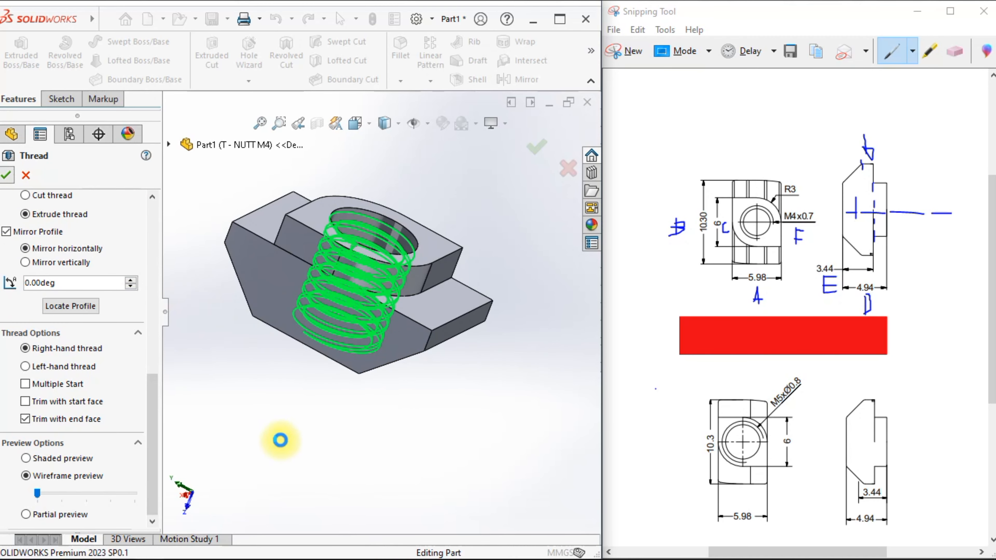
middle_click_drag(355, 413, 501, 338)
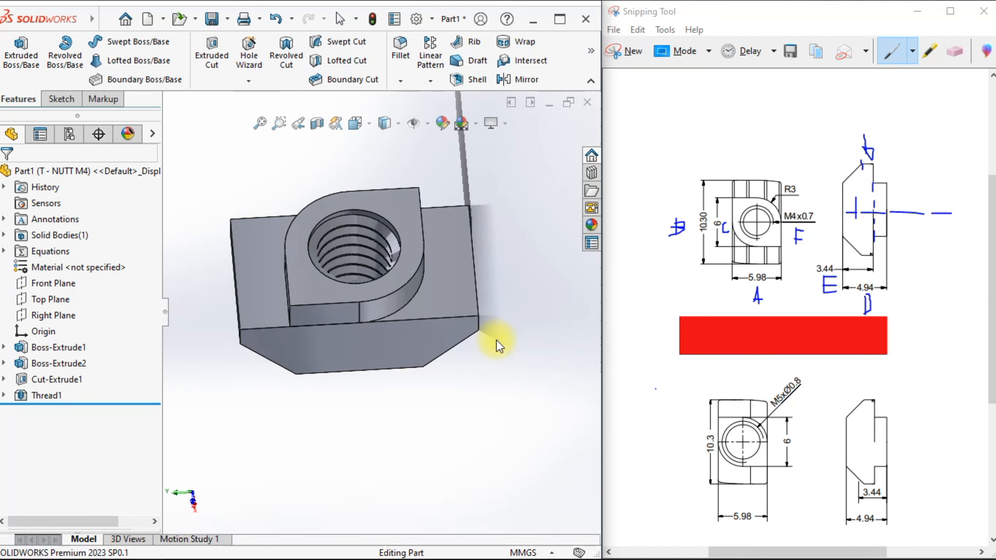
Step: Switch to the T - NUTT M5 configuration and back to T - NUTT M4, inspecting the hole in each
left_click(70, 134)
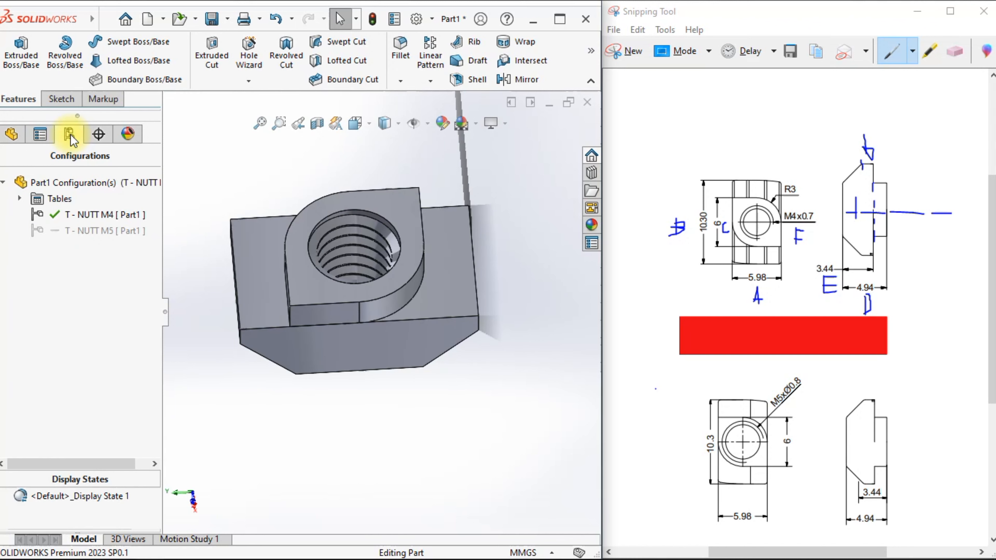
double_click(110, 232)
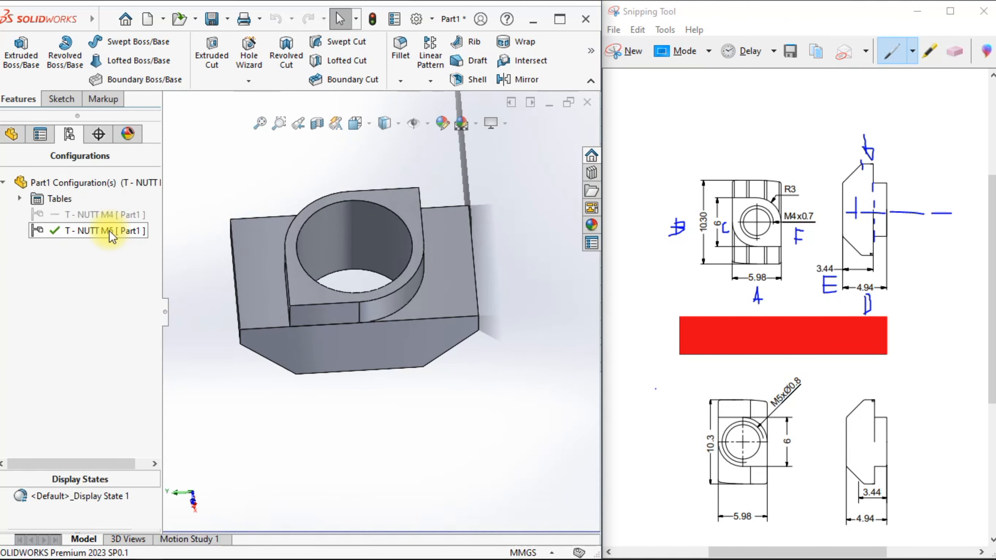
middle_click_drag(373, 256, 388, 321)
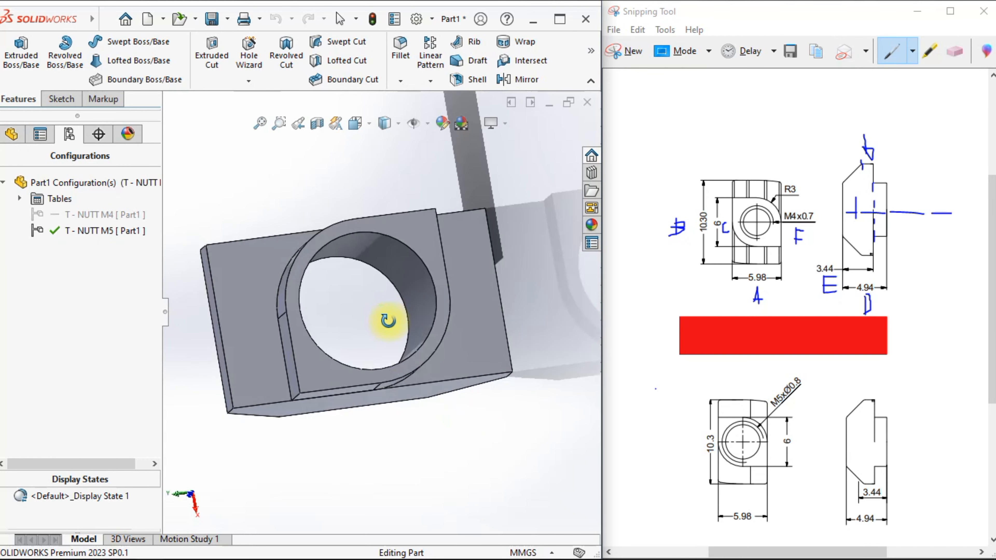
double_click(100, 215)
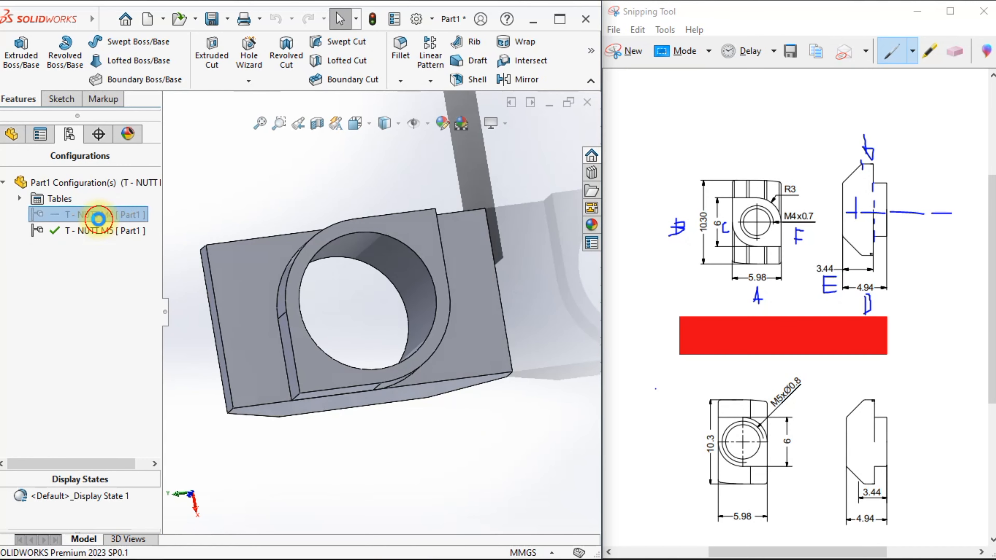
left_click(507, 306)
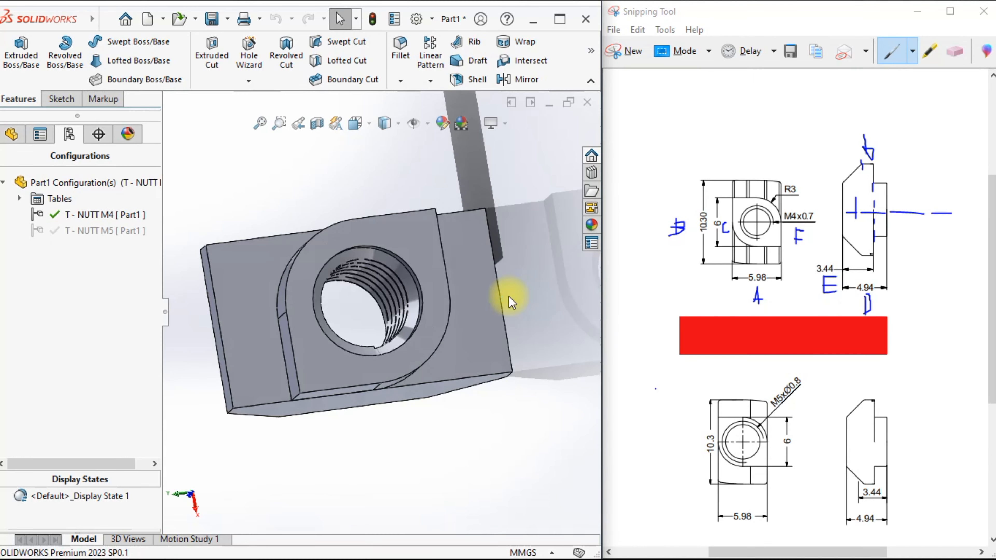
middle_click_drag(433, 307, 490, 331)
scroll(490, 330, "up", 5)
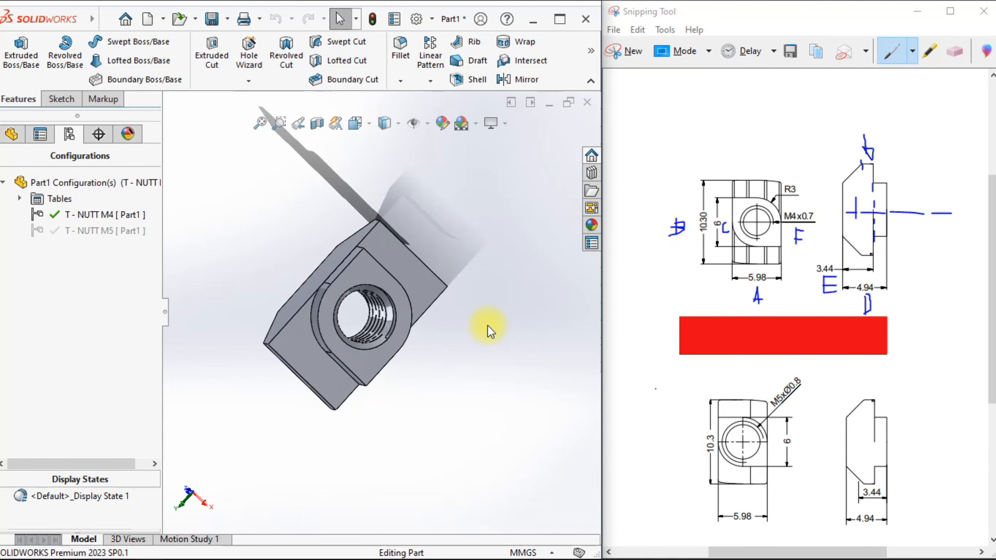
Step: Activate the T - NUTT M5 configuration and start a new Thread on the hole's circular edge at the raised boss
double_click(100, 232)
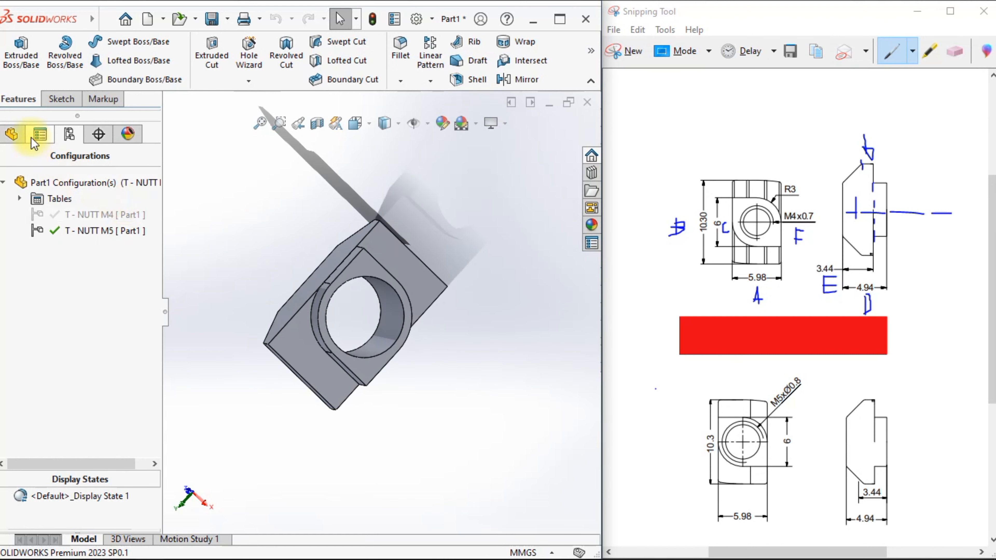
left_click(15, 134)
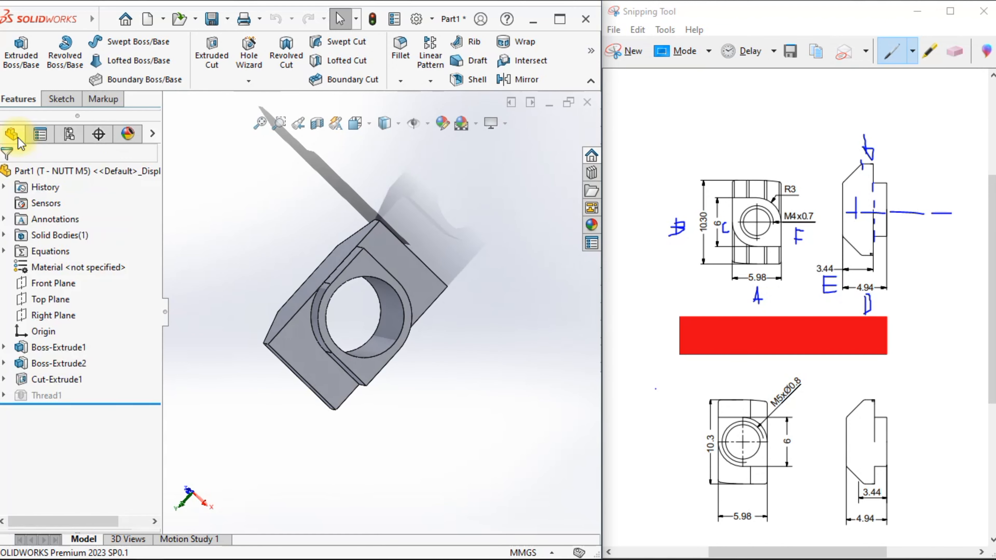
left_click(244, 82)
left_click(266, 134)
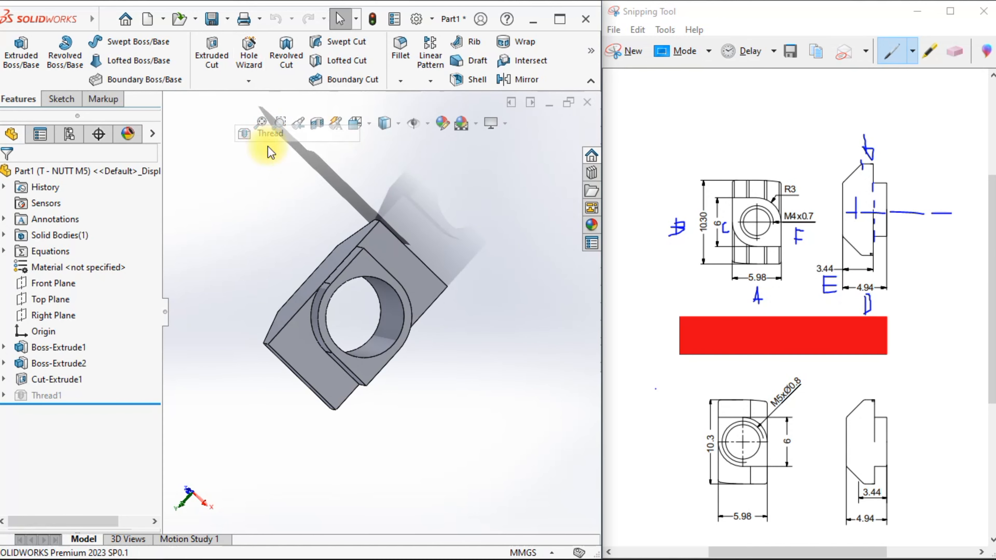
left_click(575, 306)
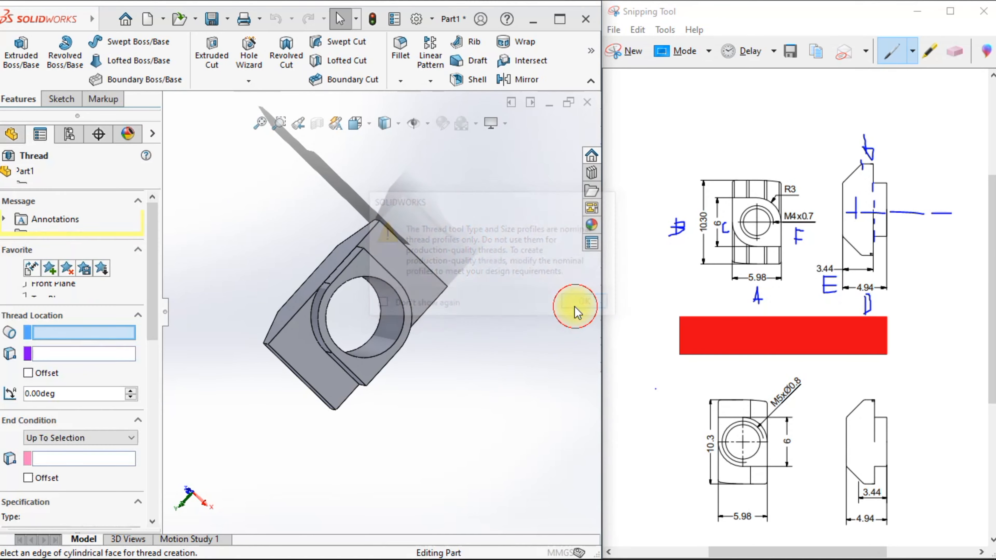
scroll(371, 294, "down", 5)
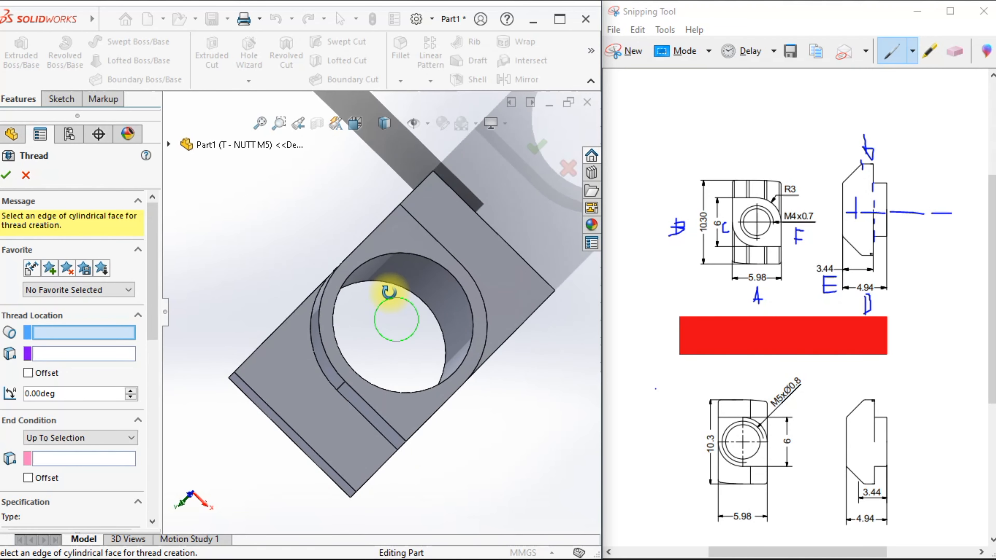
middle_click_drag(388, 292, 383, 255)
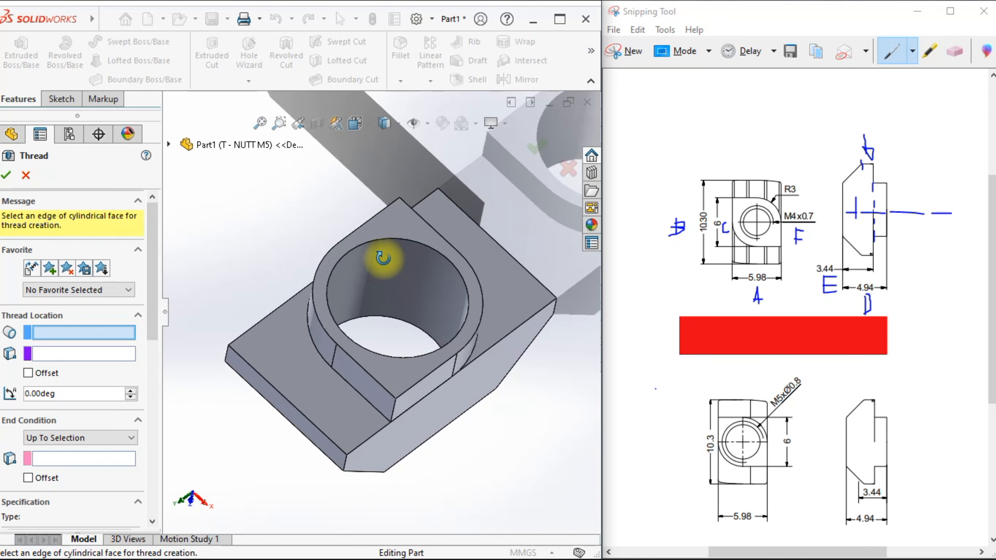
left_click(384, 238)
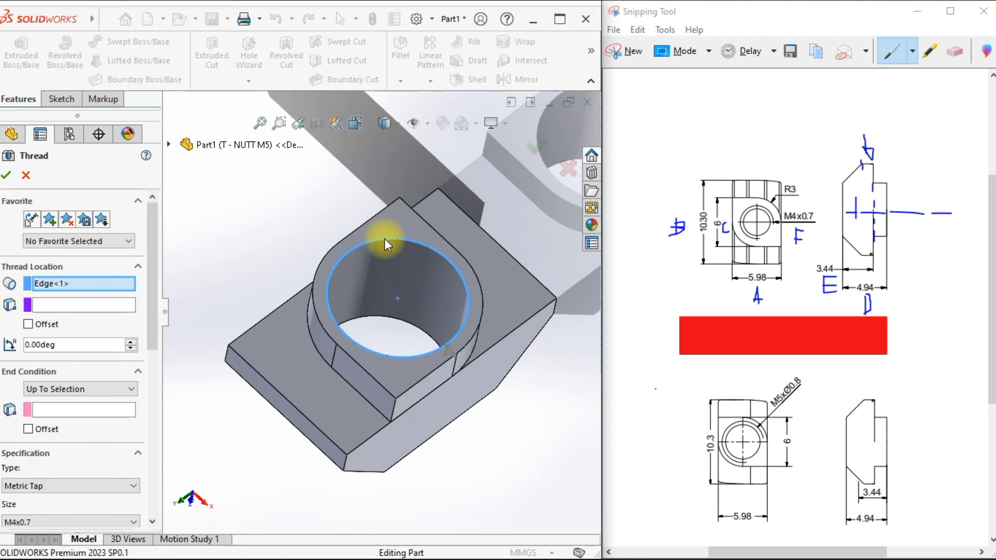
Step: Set the M5 thread's end condition to Up To Selection, ending at the flat face on the opposite side of the nut
middle_click_drag(251, 383, 157, 345)
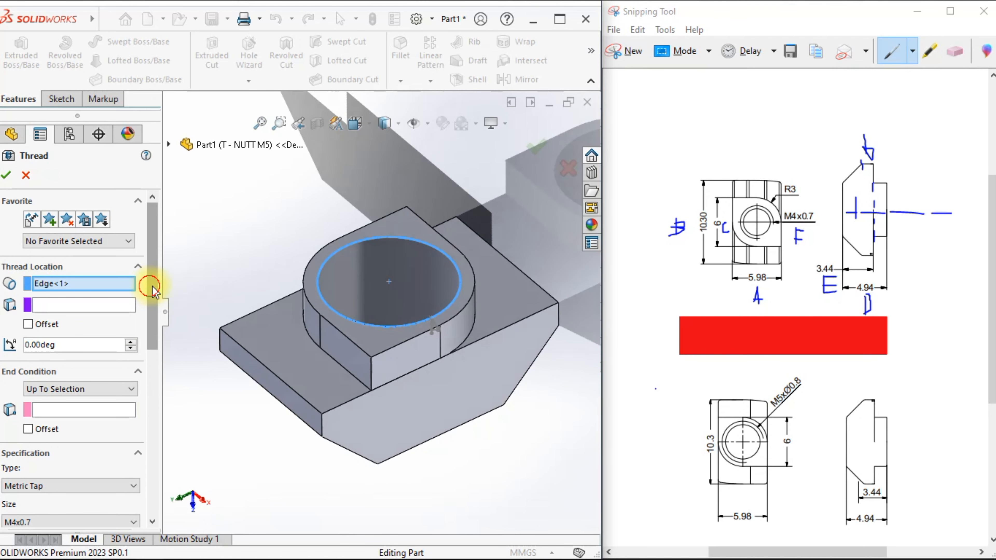
scroll(149, 283, "down", 2)
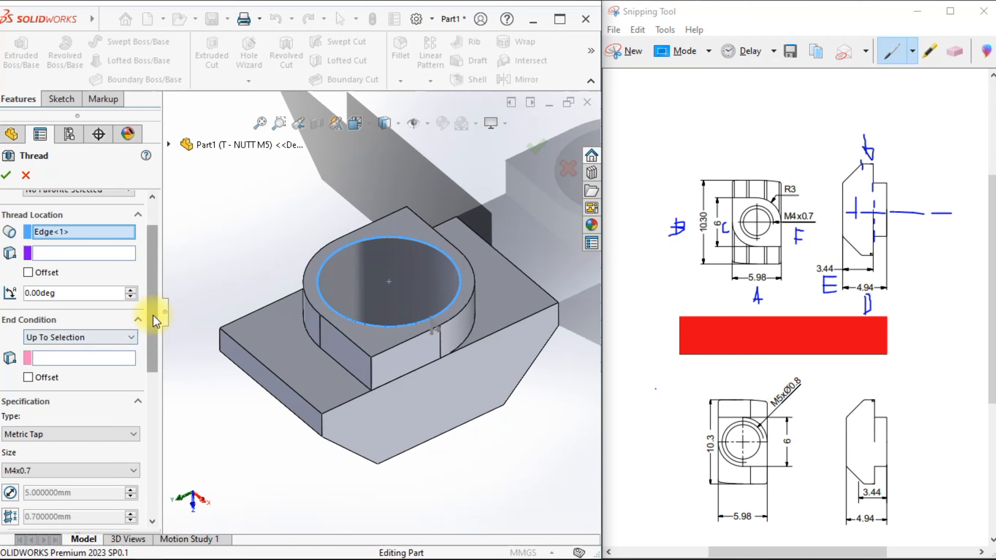
scroll(98, 322, "down", 1)
left_click(99, 295)
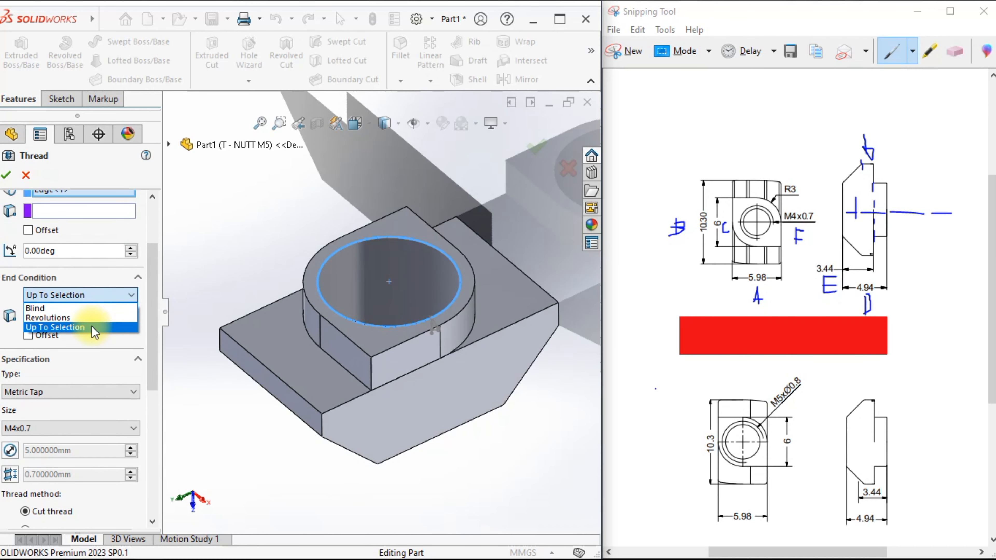
left_click(94, 328)
middle_click_drag(250, 434, 254, 351)
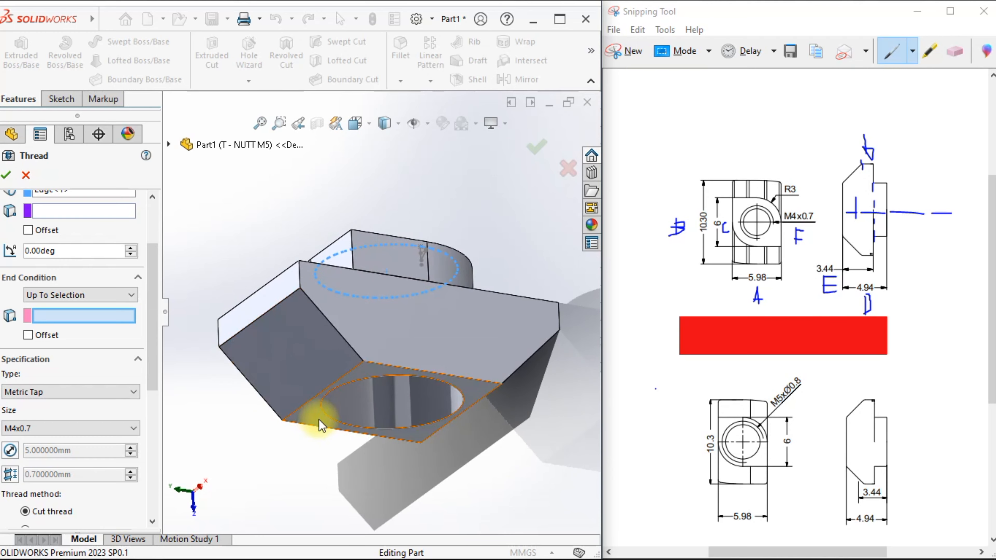
left_click(358, 376)
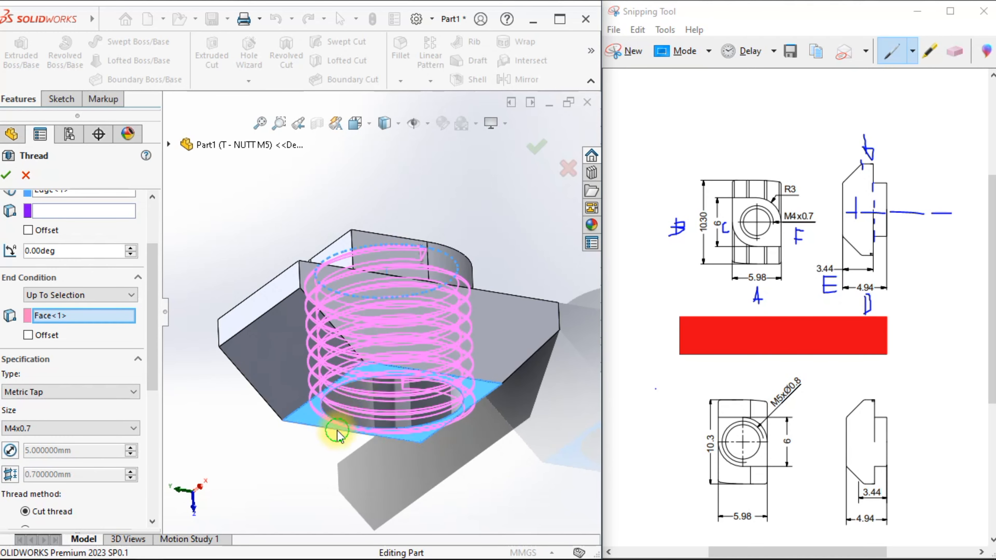
middle_click_drag(337, 430, 355, 489)
Step: Set the Metric Tap thread size to M5x0.8
scroll(152, 365, "down", 3)
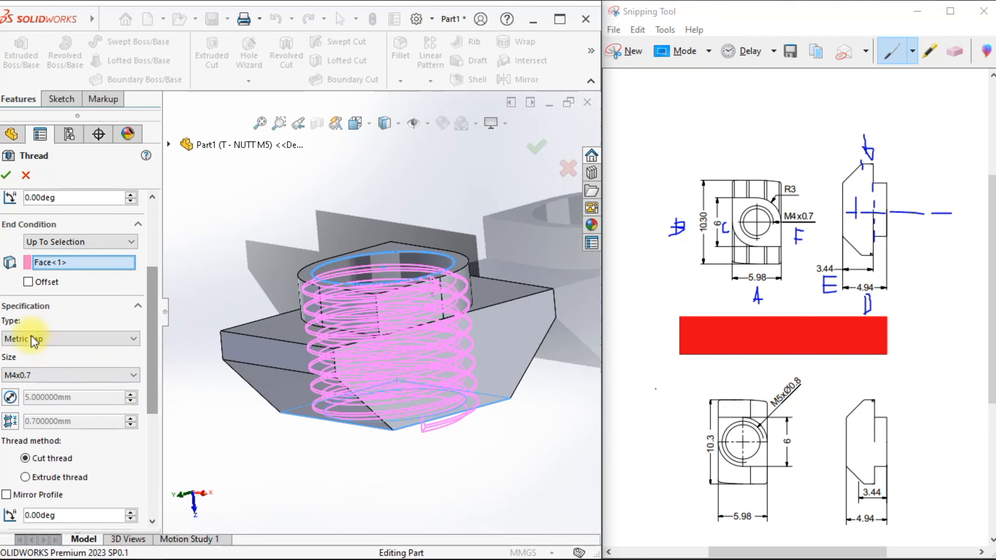
left_click(56, 376)
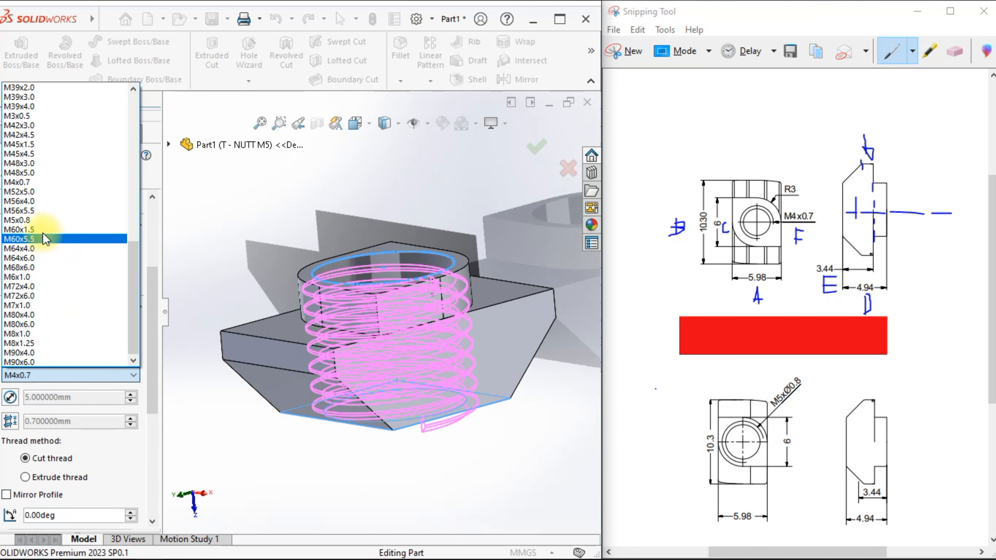
left_click(35, 221)
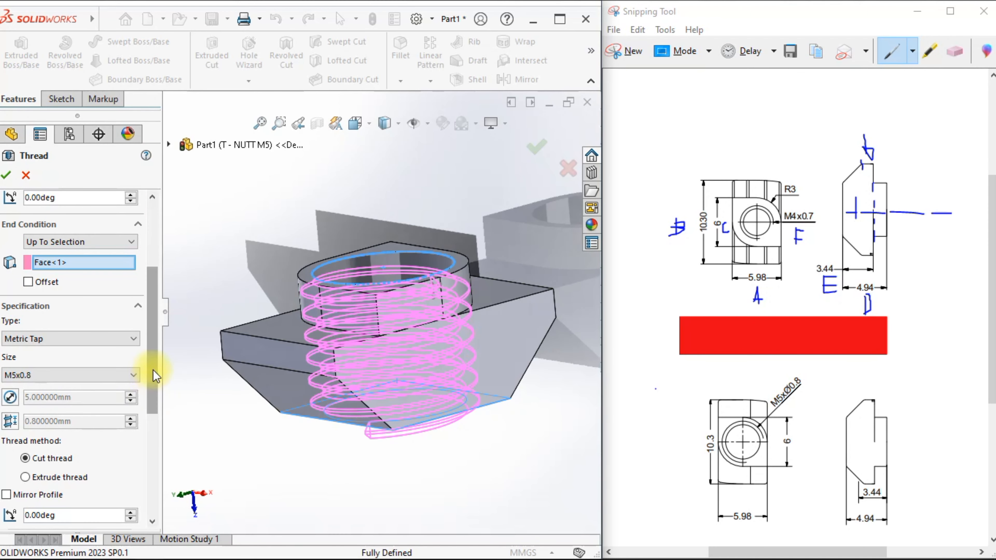
middle_click_drag(272, 455, 243, 426)
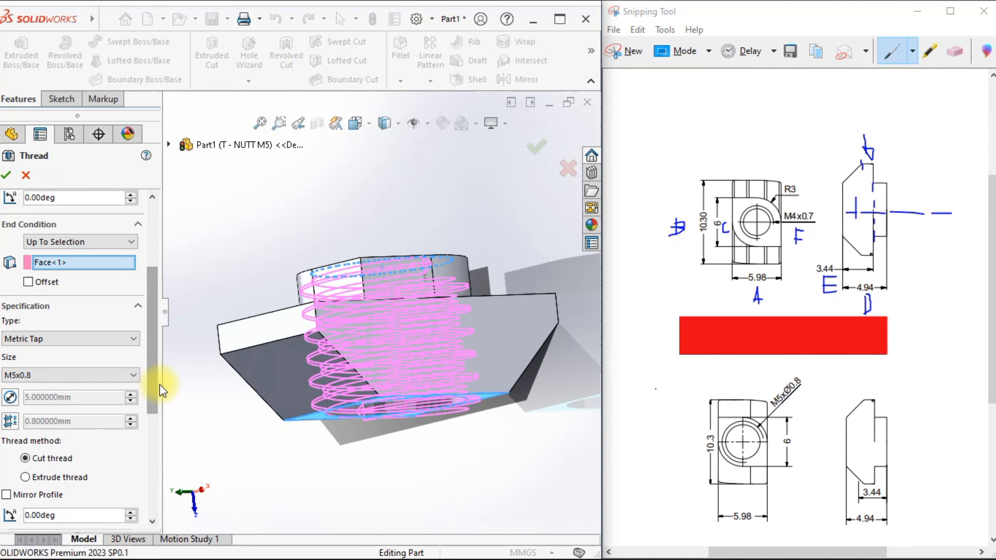
Step: Change the M5 thread's method to Extrude thread and mirror its profile horizontally
scroll(152, 387, "down", 3)
left_click(64, 421)
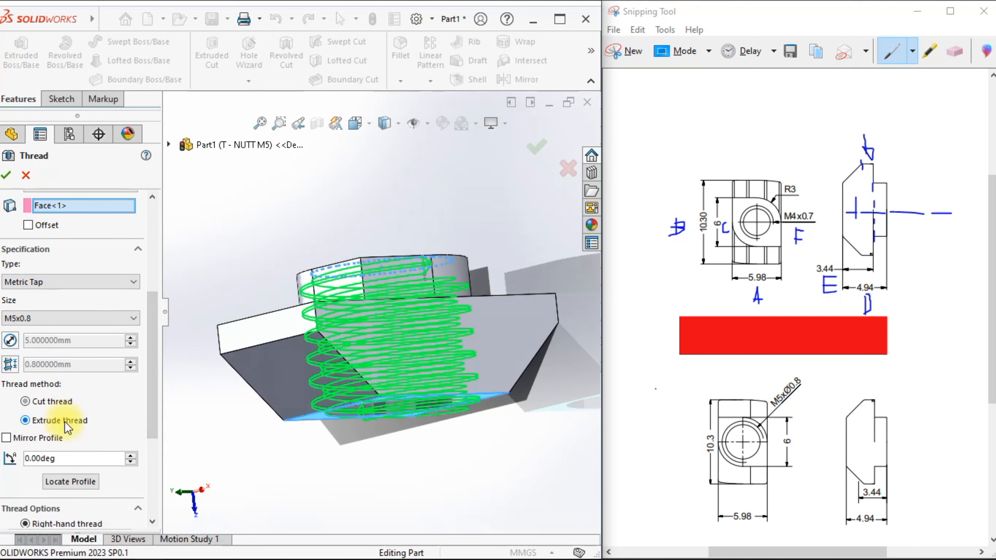
left_click(7, 437)
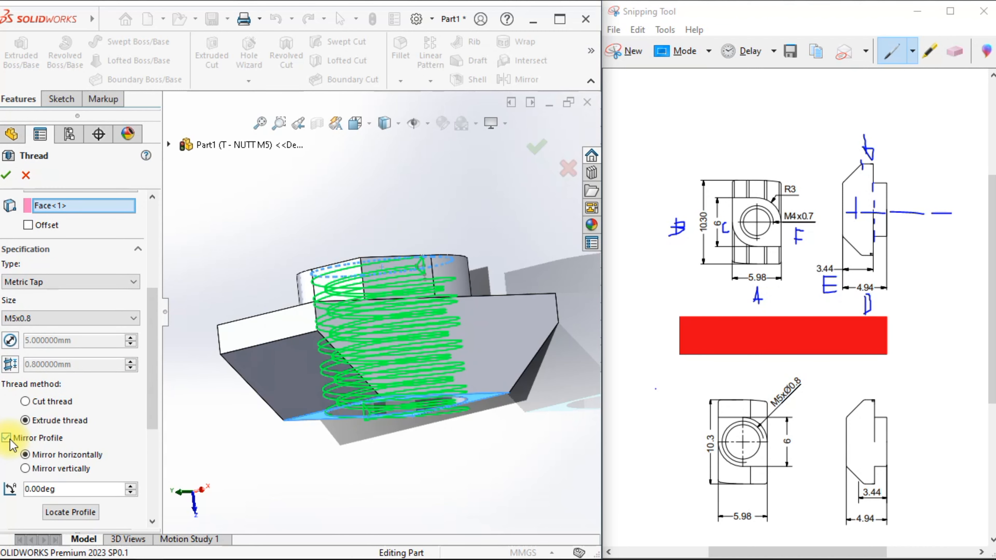
Step: Trim the M5 thread with the end face and create the thread feature
left_click_drag(151, 407, 152, 484)
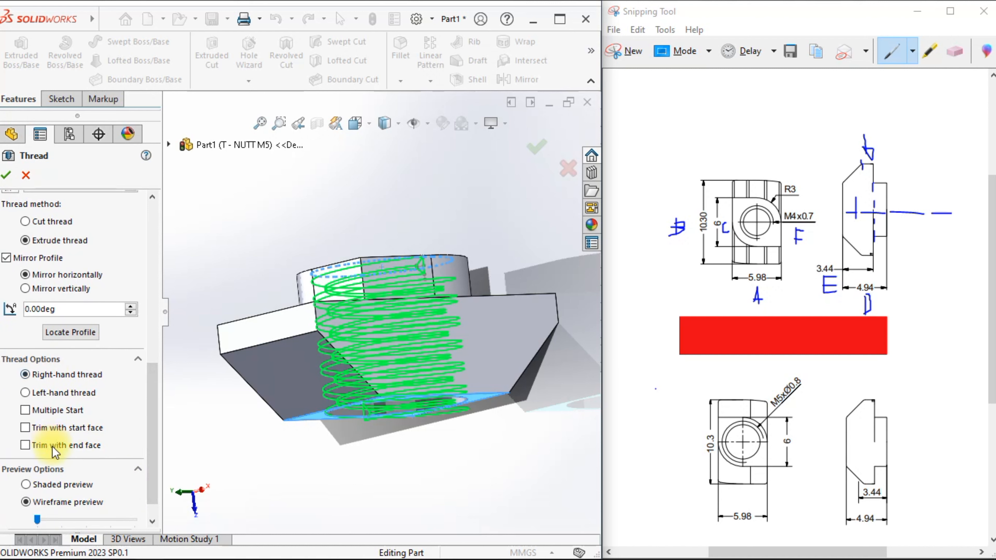
left_click(24, 445)
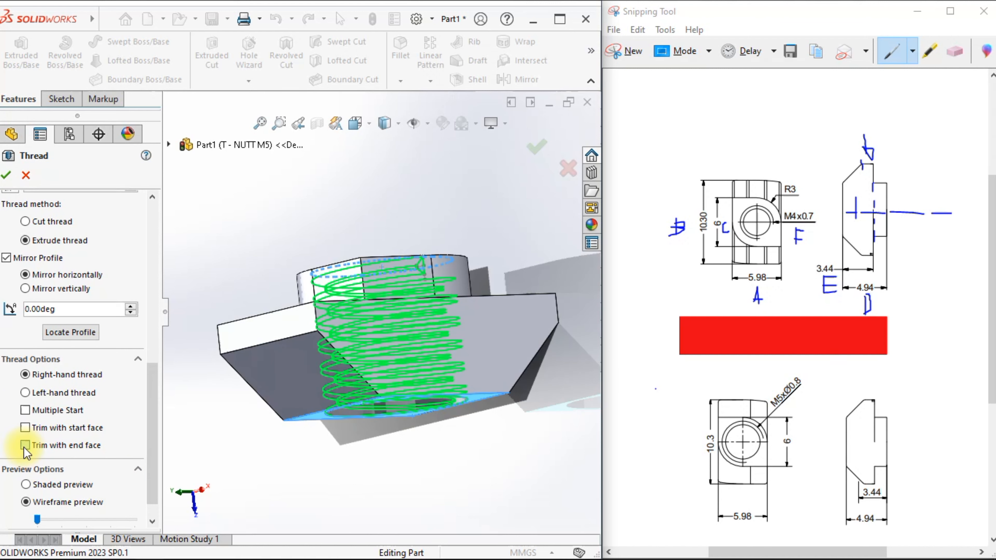
middle_click_drag(434, 458, 422, 483)
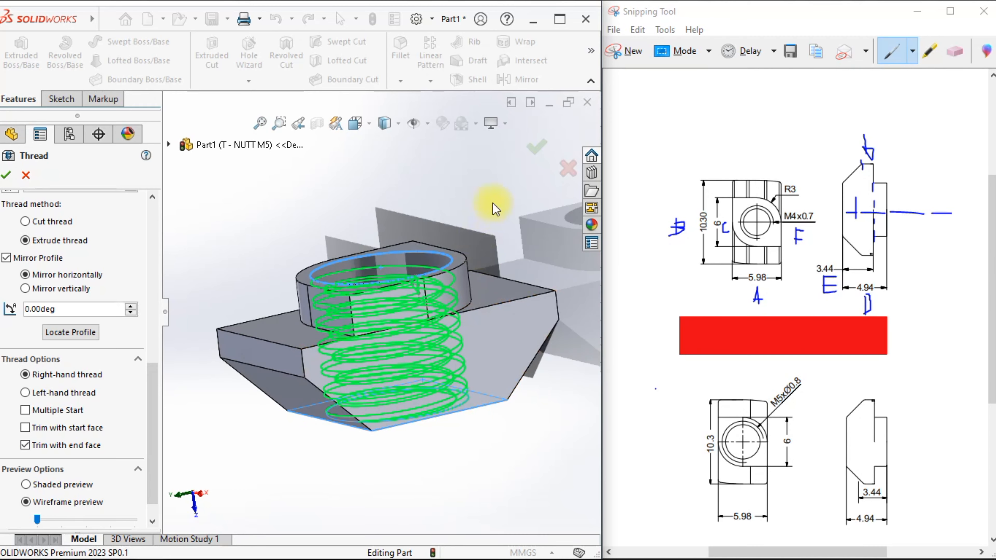
left_click(536, 149)
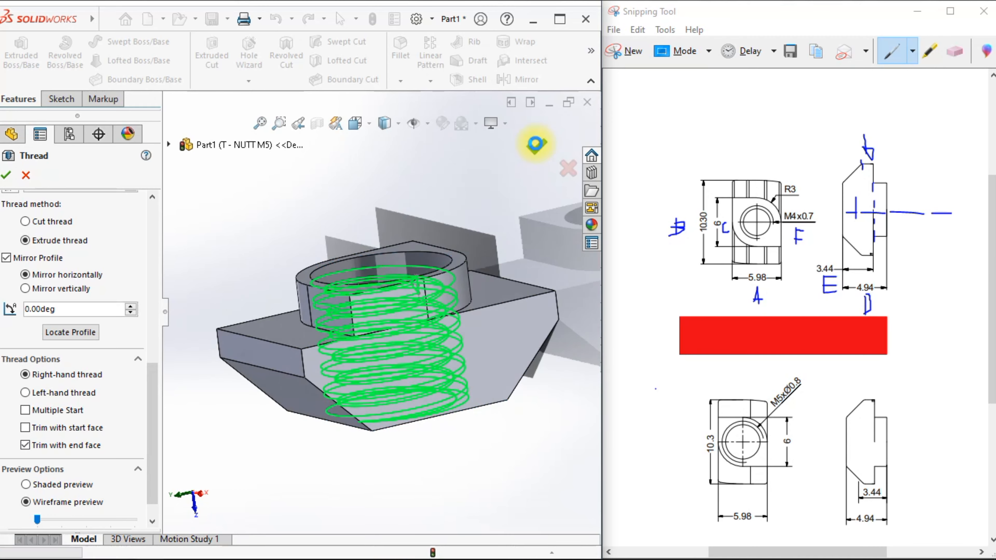
Step: Switch between the T - NUTT M4 and T - NUTT M5 configurations to check each one's internal thread, ending on M5
middle_click_drag(459, 337, 472, 411)
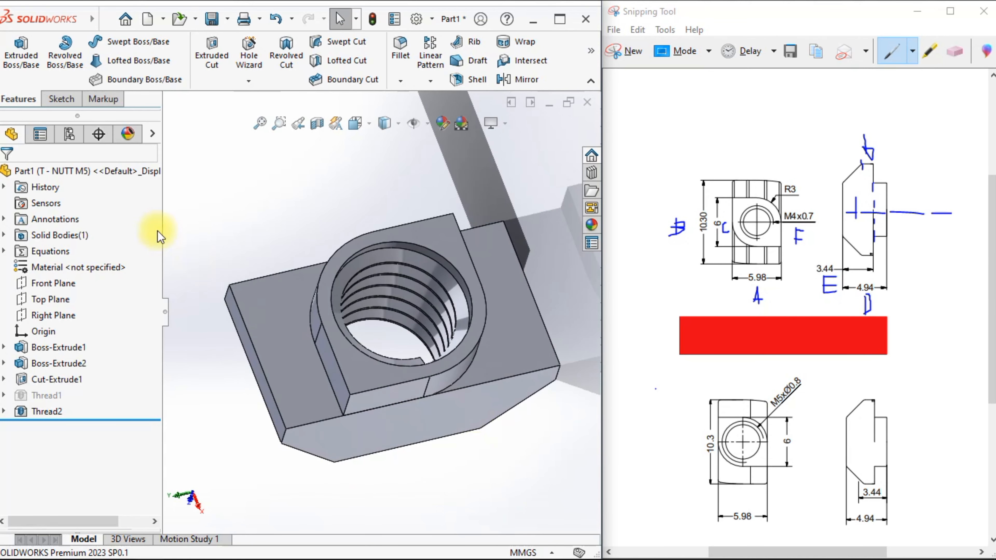
left_click(76, 137)
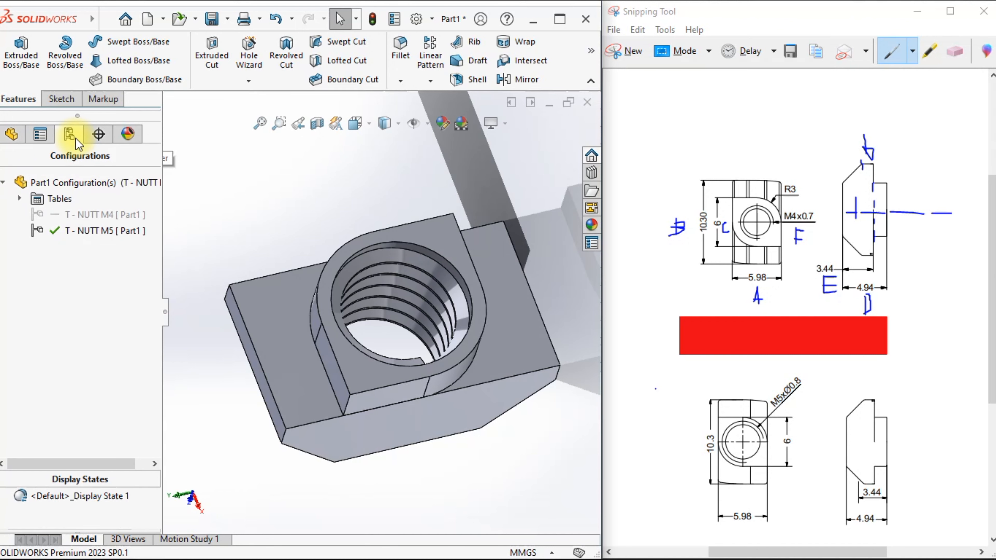
double_click(89, 212)
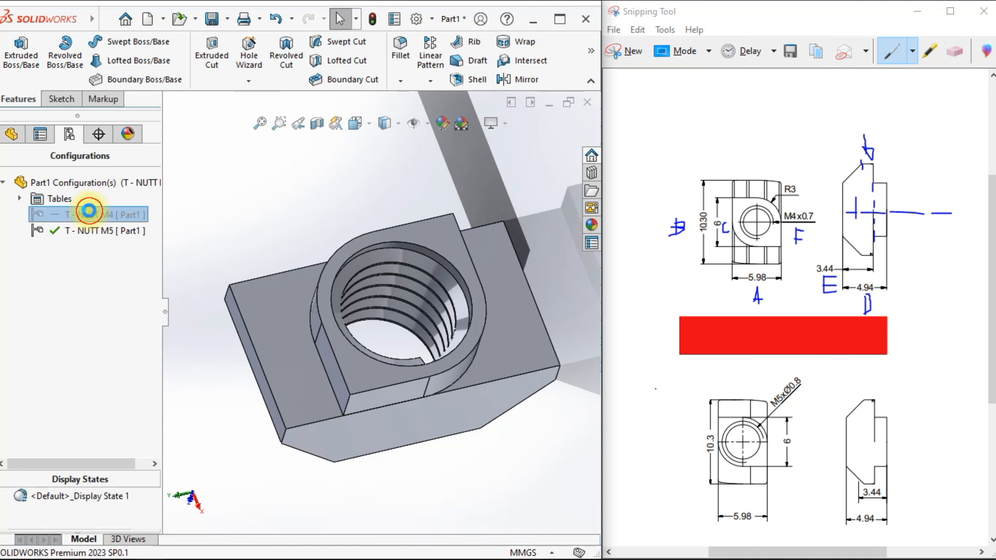
double_click(91, 233)
left_click(508, 294)
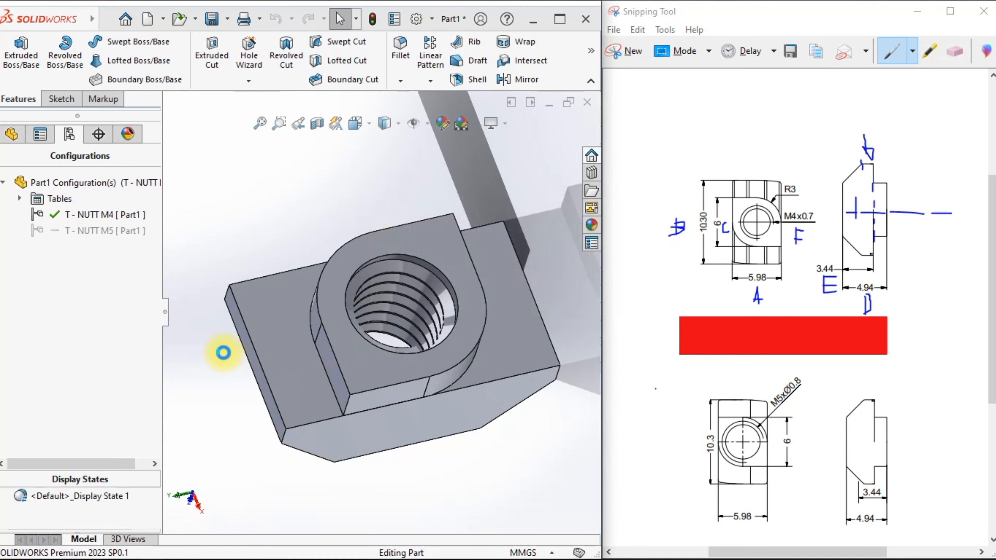
double_click(118, 214)
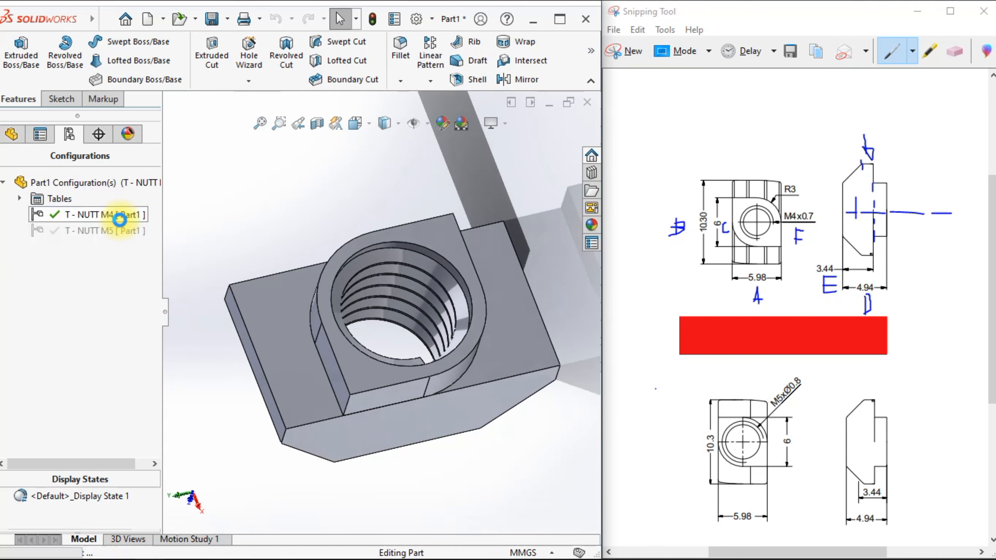
left_click(120, 225)
double_click(120, 228)
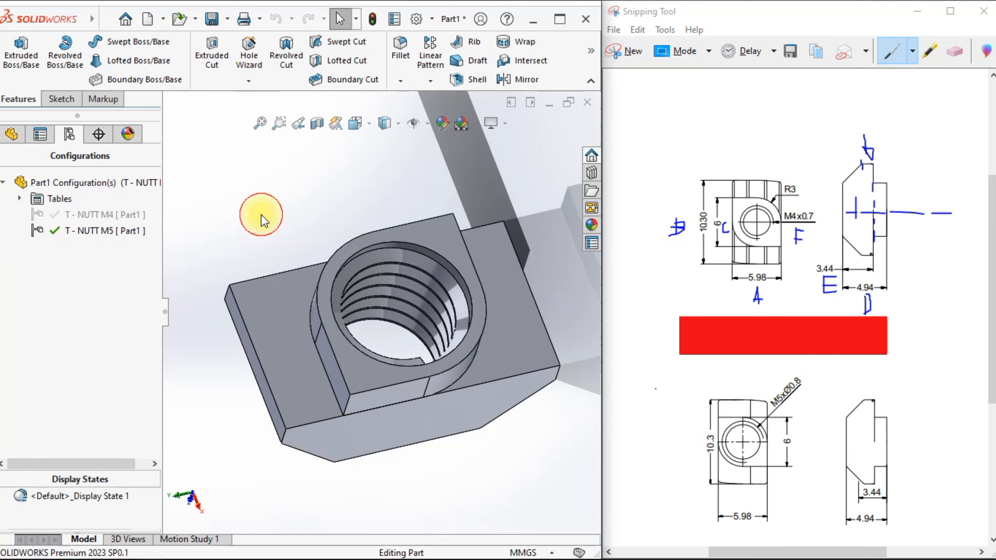
middle_click_drag(260, 214, 456, 407)
Step: Save the part as T NUTT M4 DAN M5 in the Angle bracket folder
left_click(212, 19)
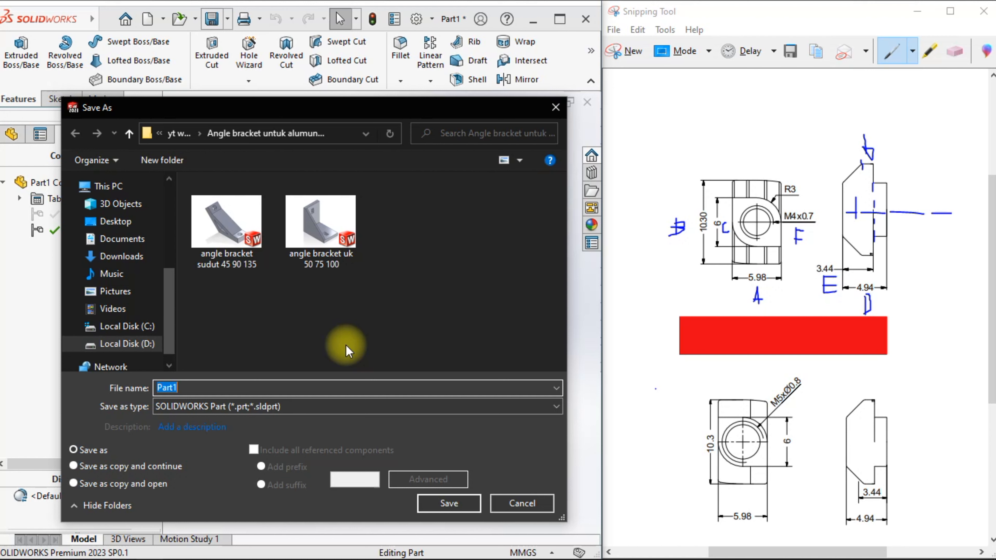
type("T N")
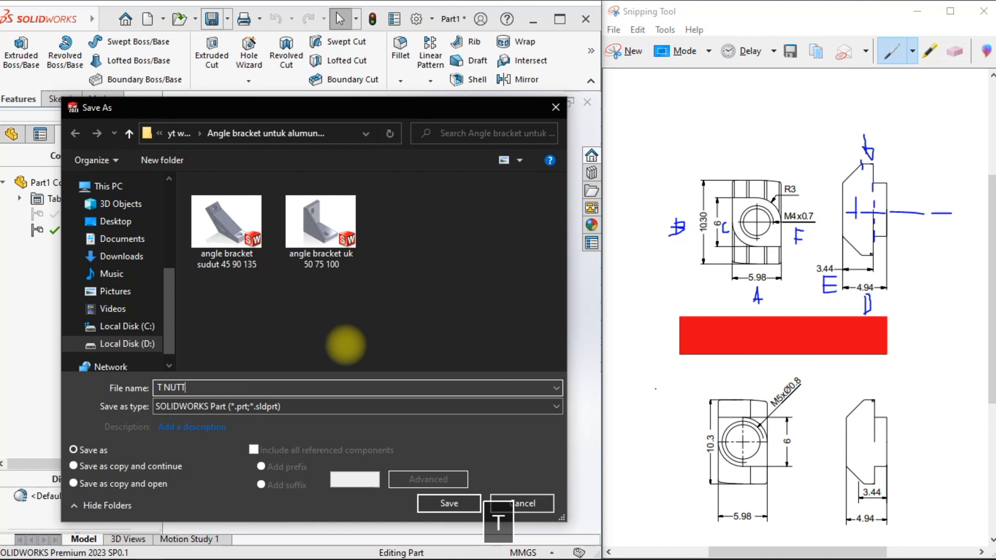
type("UTT M")
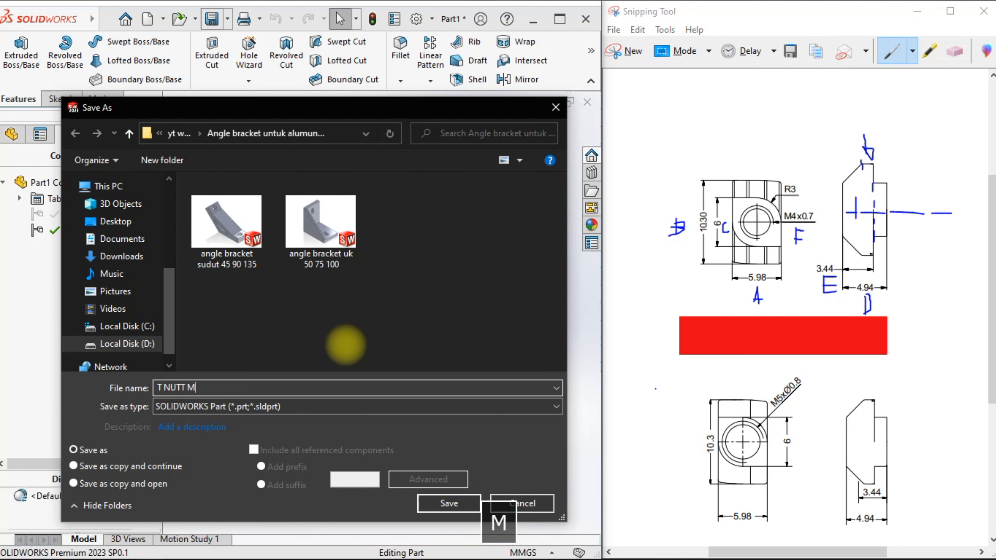
type("4 DA")
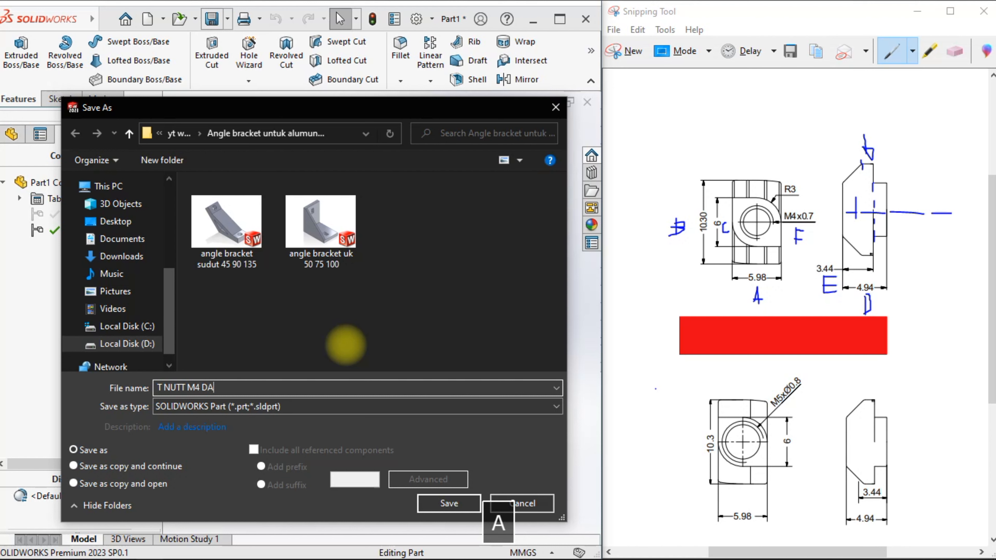
type("N M5")
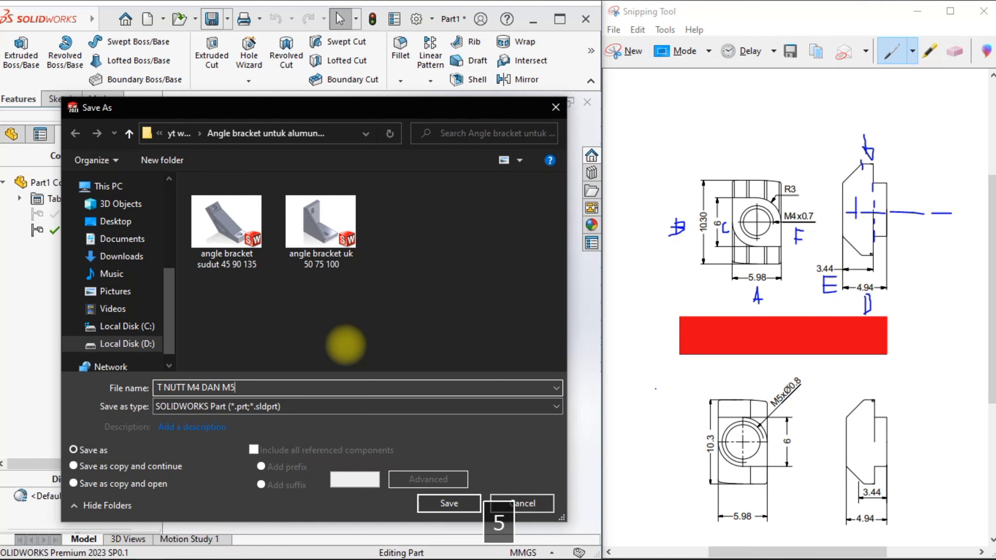
left_click(466, 505)
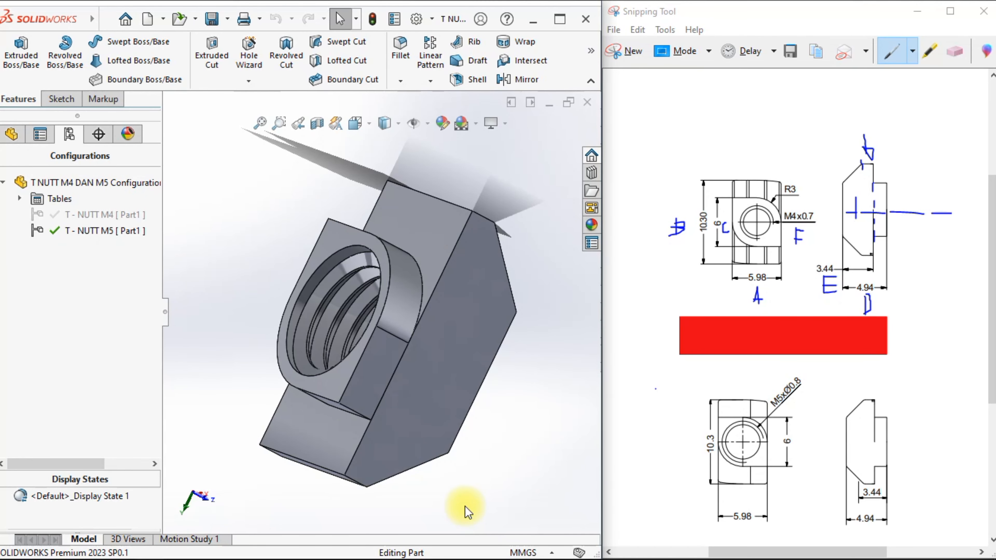
Step: Inspect the threaded nut from several angles and examine the global variables listed under Equations
mouse_move(400, 400)
middle_mouse_down()
mouse_move(400, 389)
mouse_move(456, 407)
mouse_move(420, 379)
mouse_move(393, 252)
mouse_move(389, 278)
mouse_move(439, 352)
middle_mouse_up()
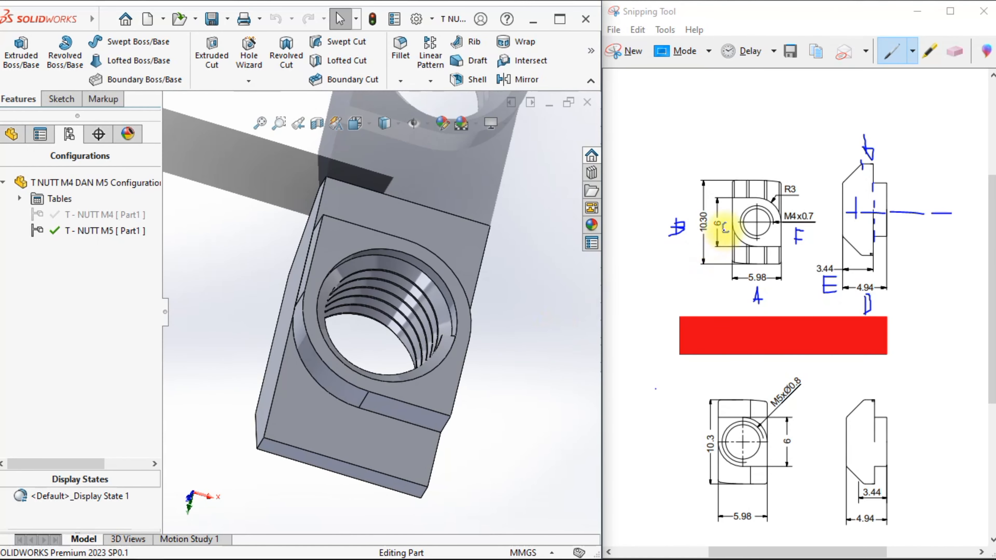
middle_click_drag(501, 388, 389, 359)
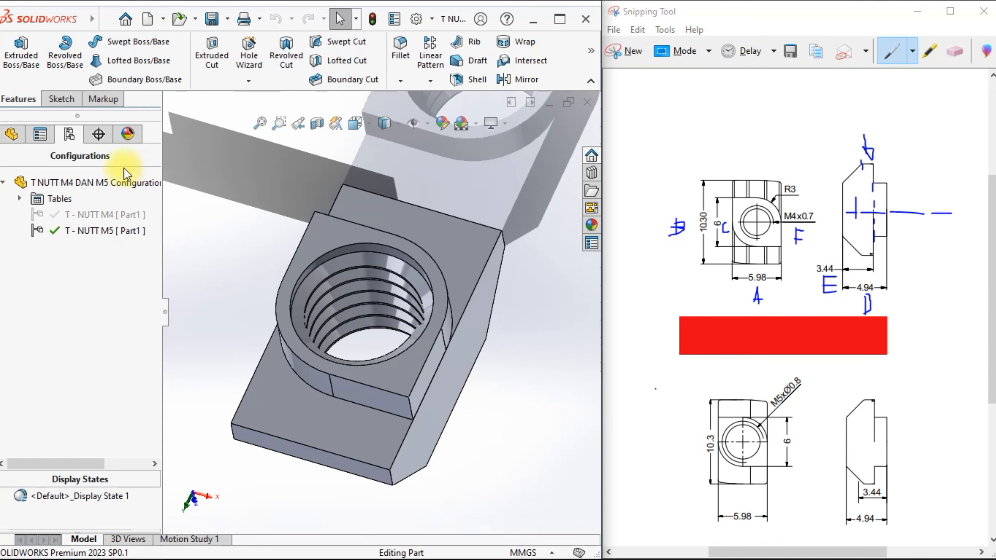
left_click(13, 136)
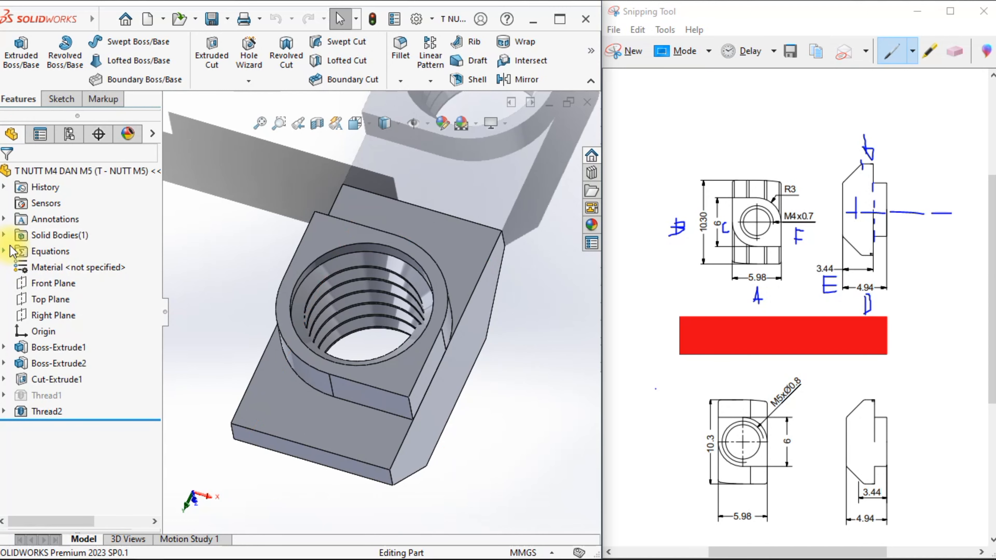
left_click(4, 251)
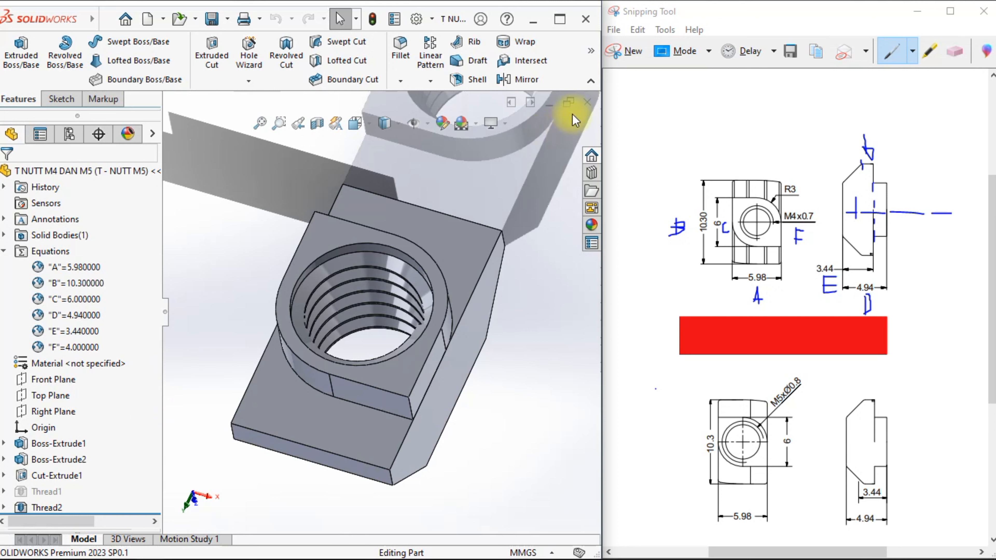
Step: Close the part and create a new assembly document
left_click(585, 104)
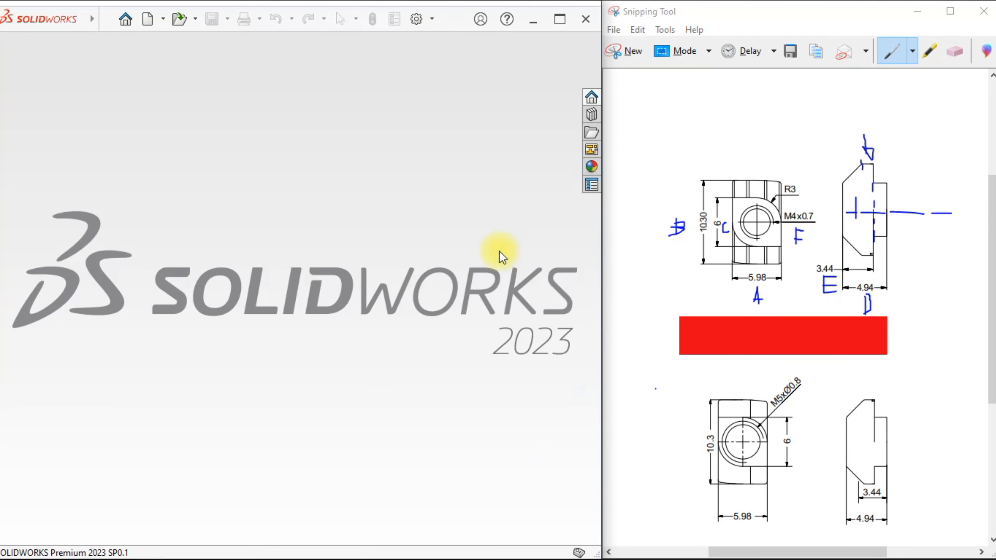
left_click(146, 19)
left_click(538, 247)
left_click(590, 456)
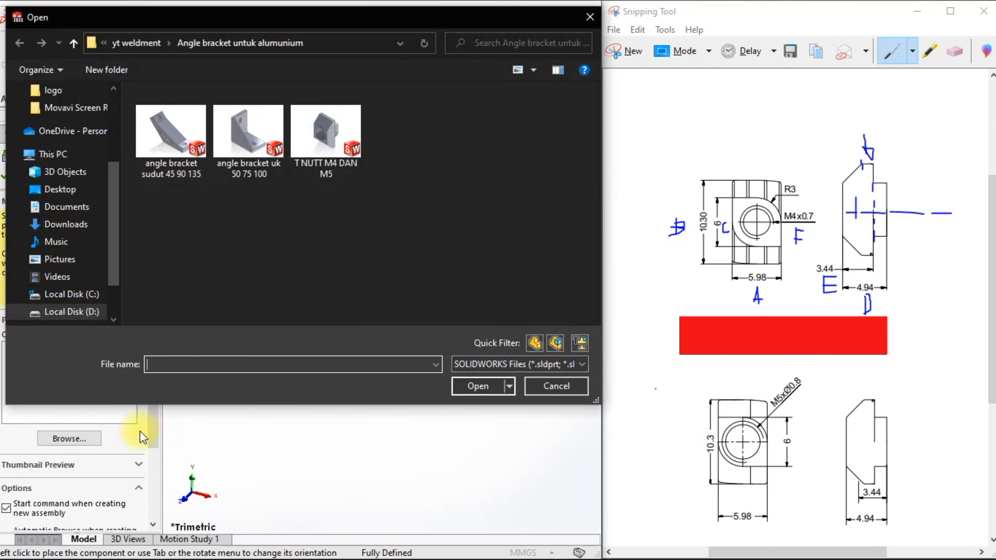
Step: Insert the T NUTT M4 DAN M5 part in its T - NUTT M5 configuration as the assembly's first component
left_click(321, 137)
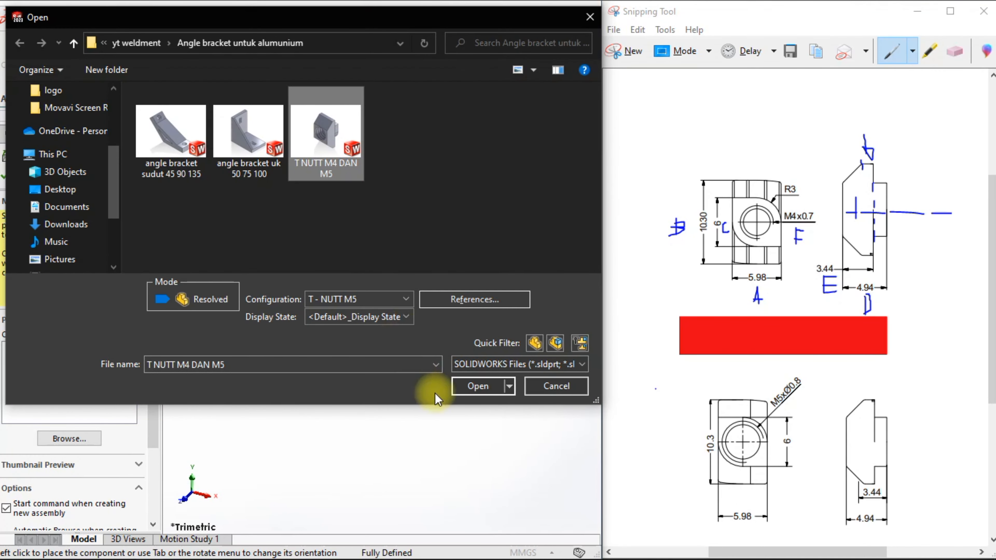
left_click(478, 386)
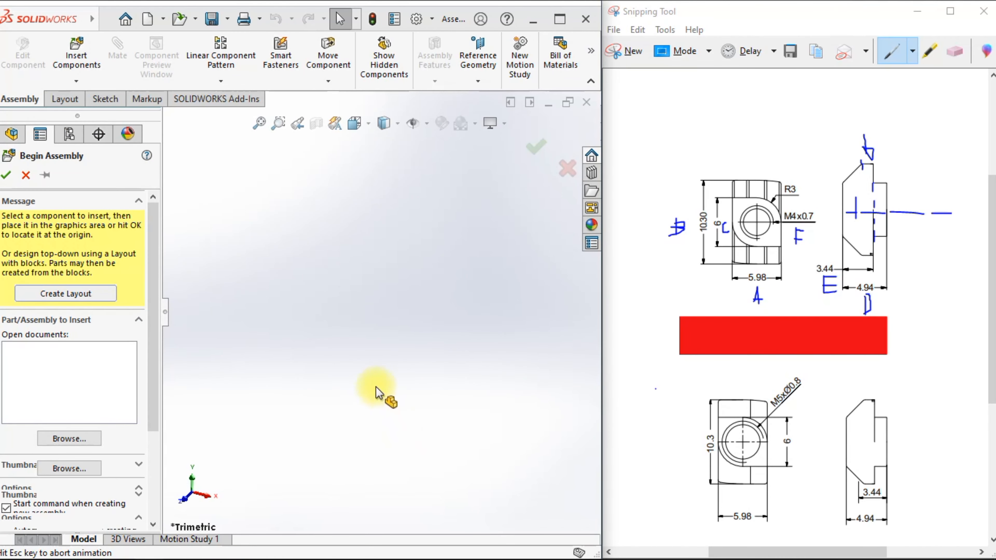
left_click(302, 269)
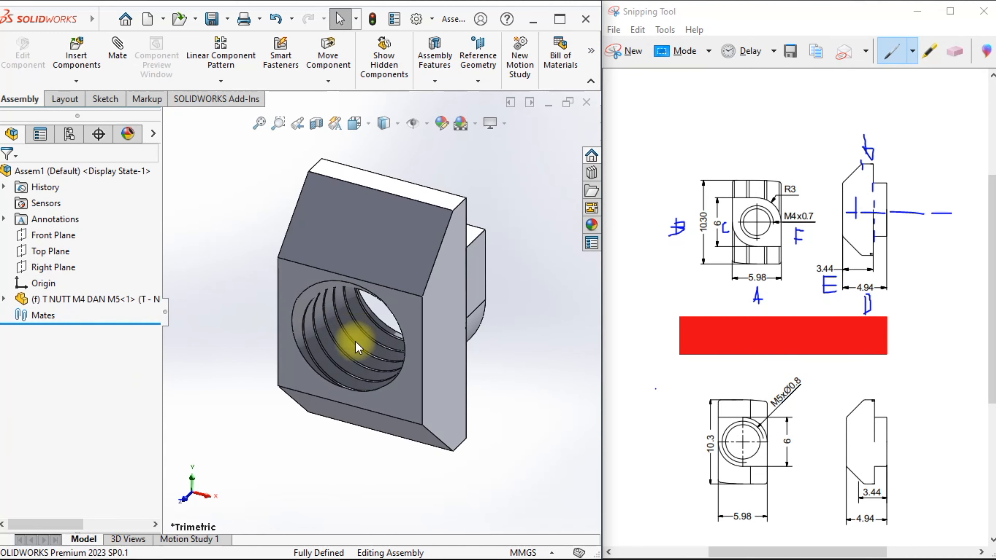
scroll(355, 335, "up", 3)
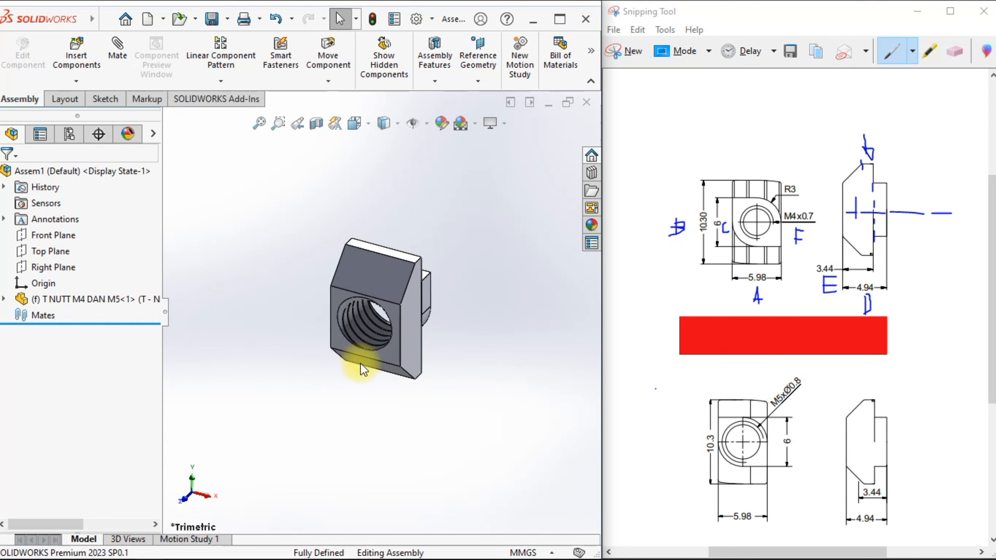
Step: Insert a second T NUTT M4 DAN M5 component in the T - NUTT M4 configuration and place it beside the first nut
left_click(61, 51)
left_click(68, 424)
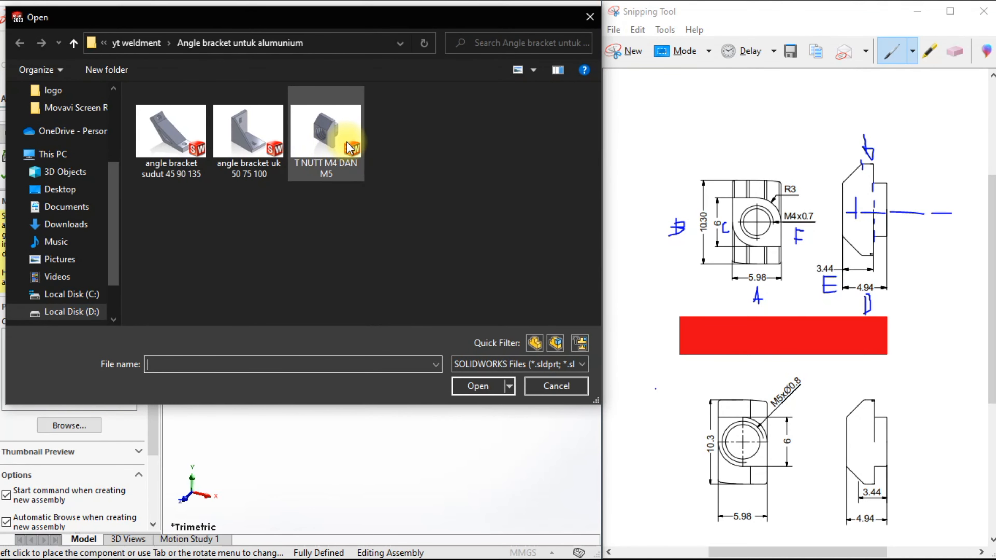
left_click(328, 174)
left_click(478, 386)
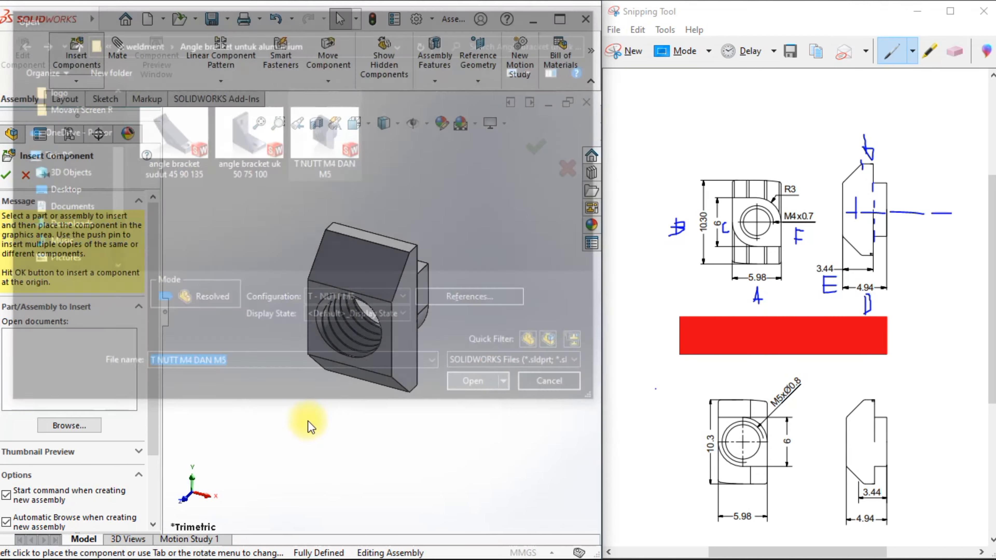
left_click(88, 438)
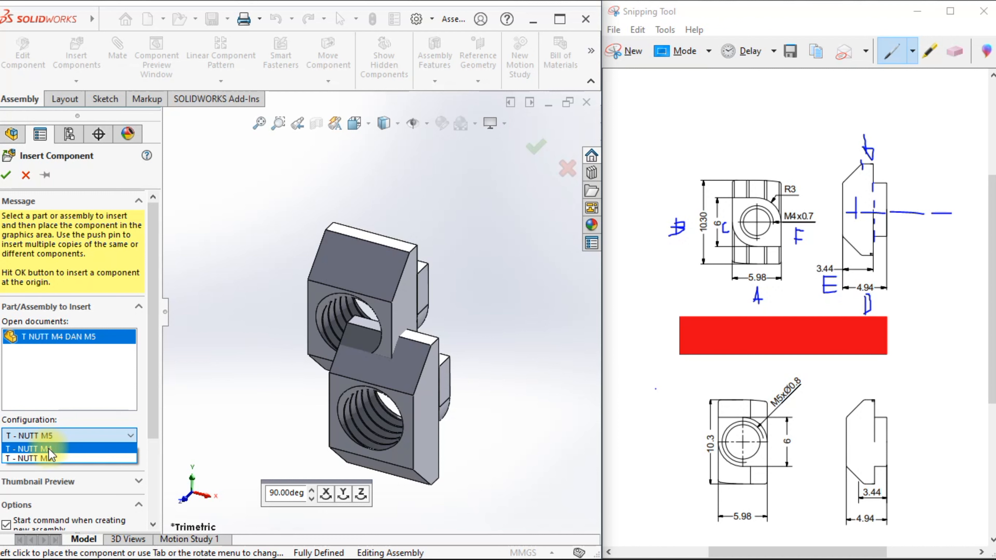
left_click(49, 449)
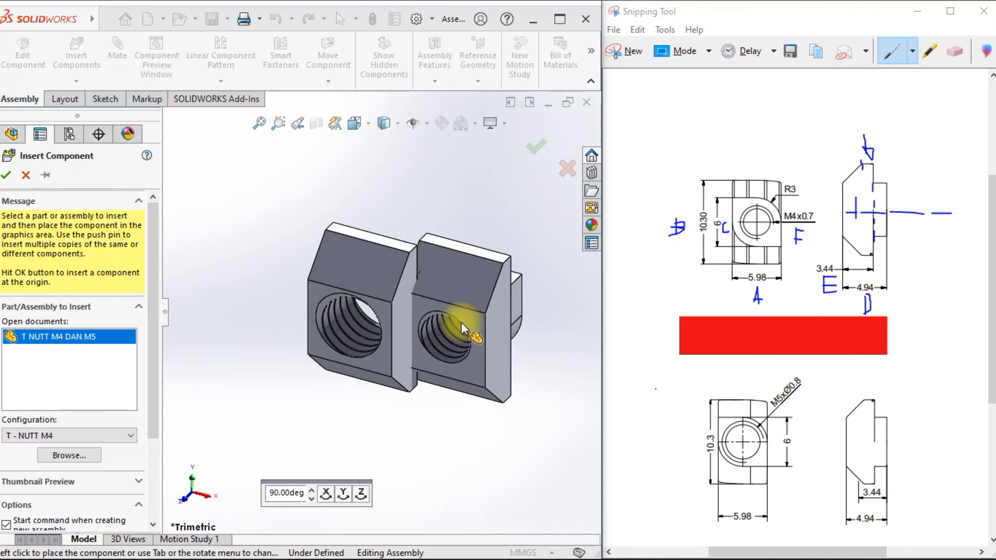
left_click(491, 342)
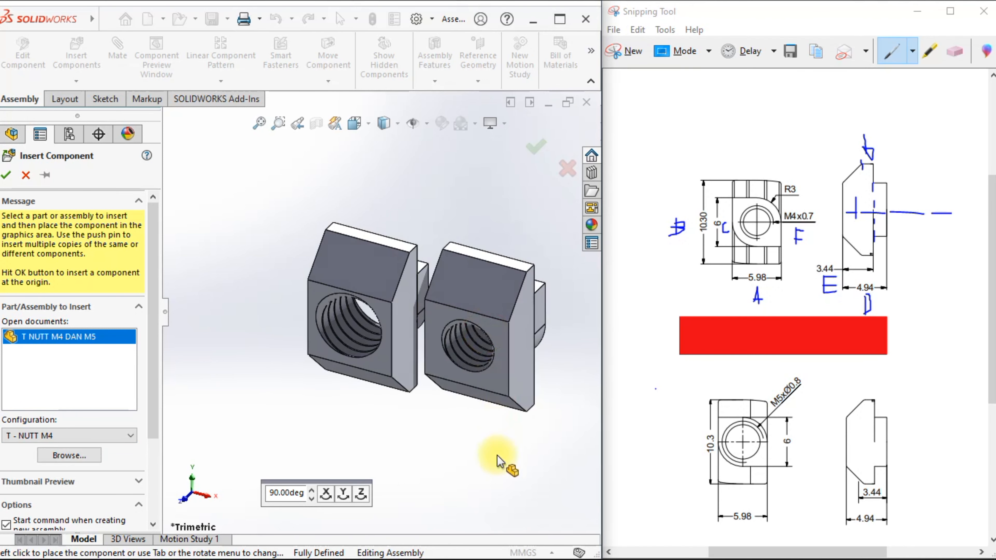
middle_click_drag(463, 456, 444, 364)
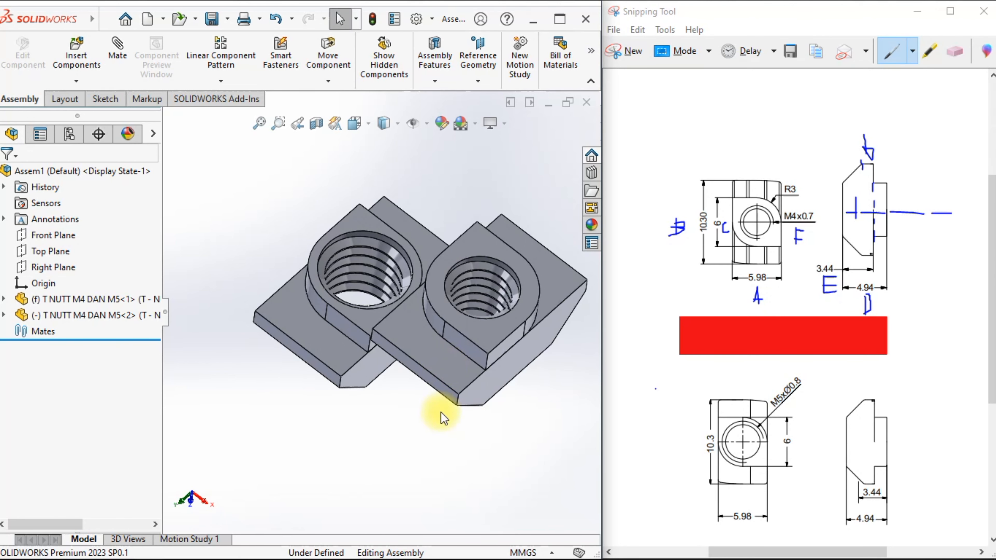
scroll(444, 412, "up", 1)
scroll(487, 335, "down", 1)
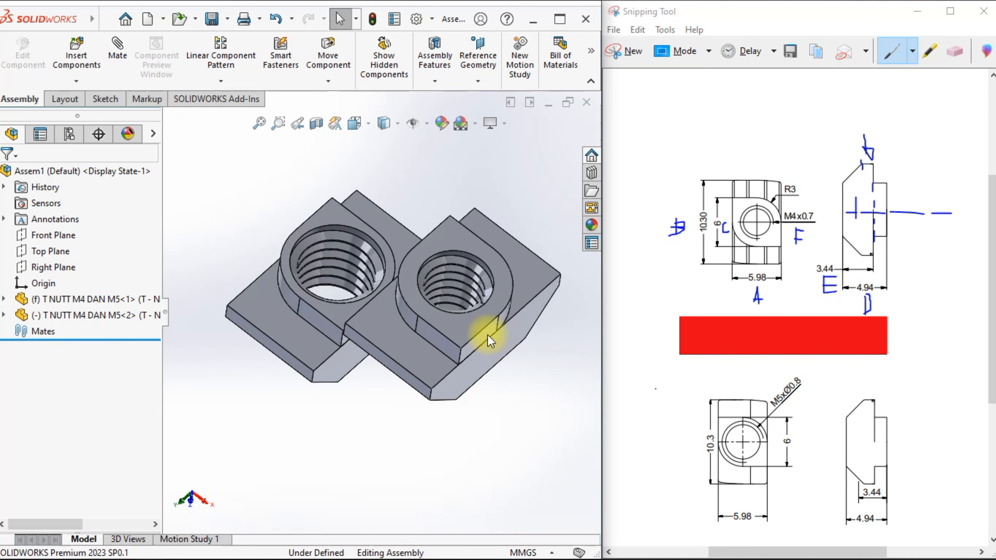